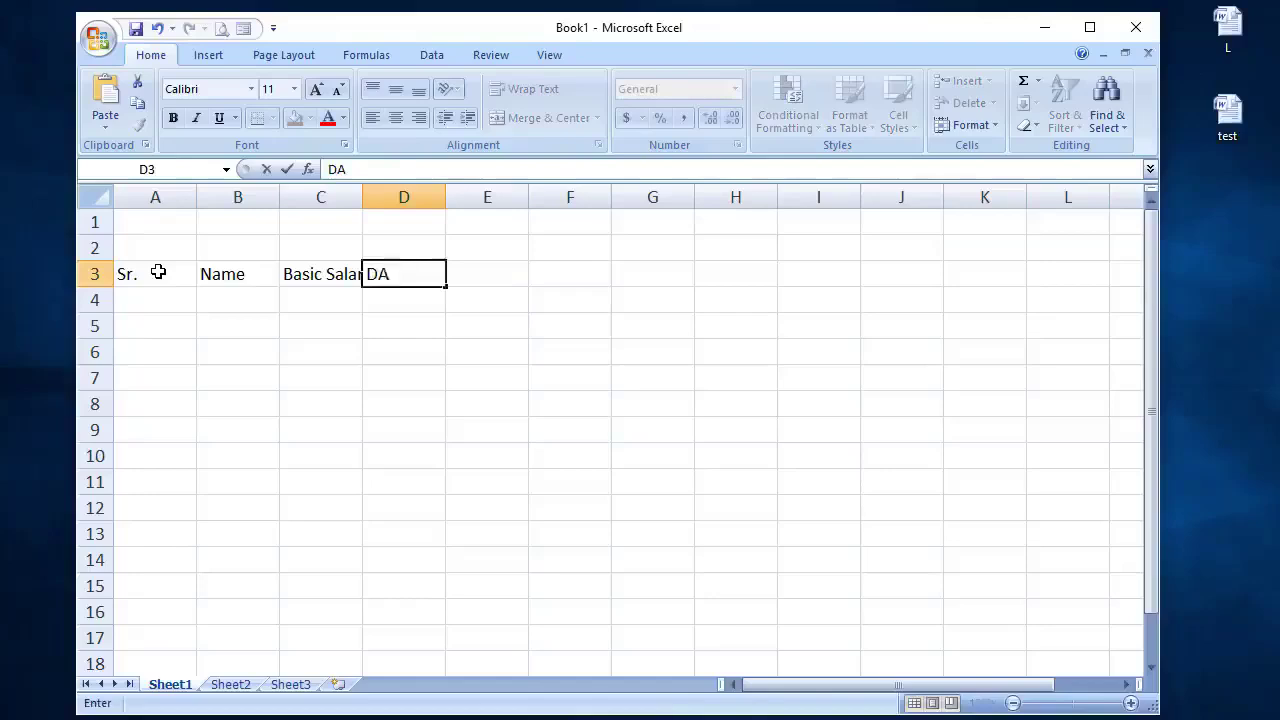
Continue the header row with HRA in E3, PF in F3 and Gross Salary in G3.
key(Tab)
text(HRA)
key(Tab)
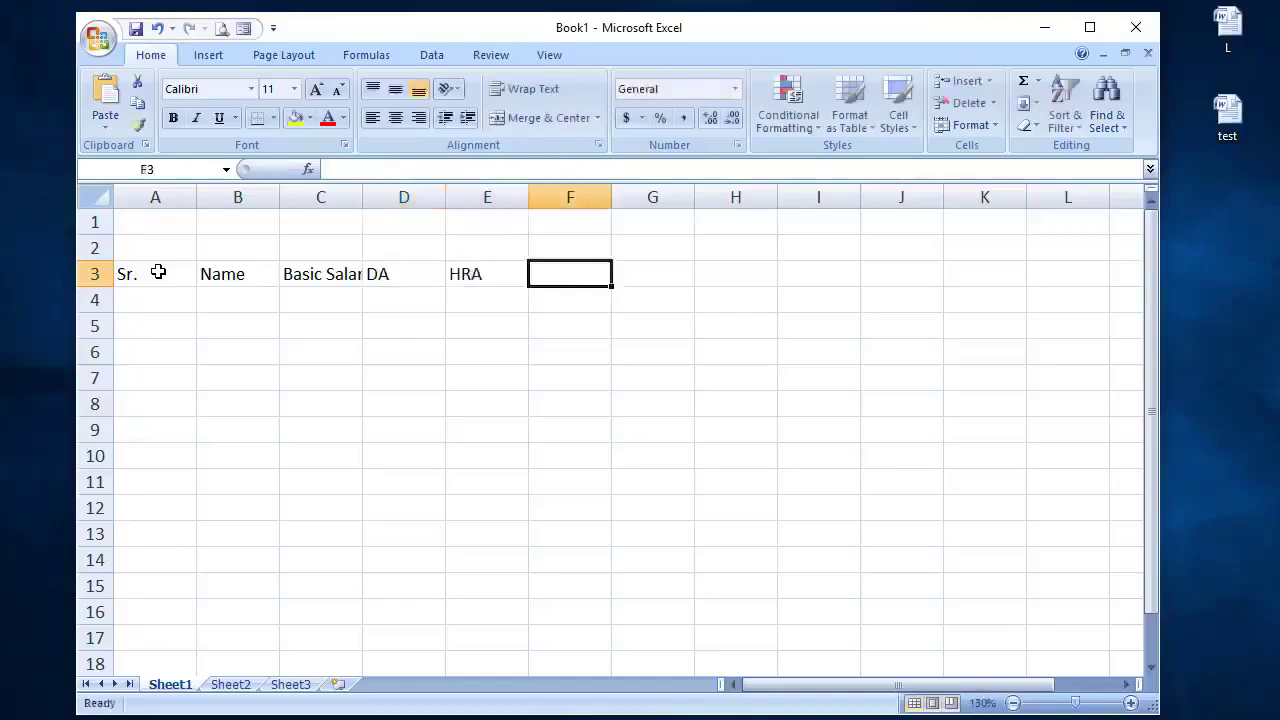
text(PF)
key(Tab)
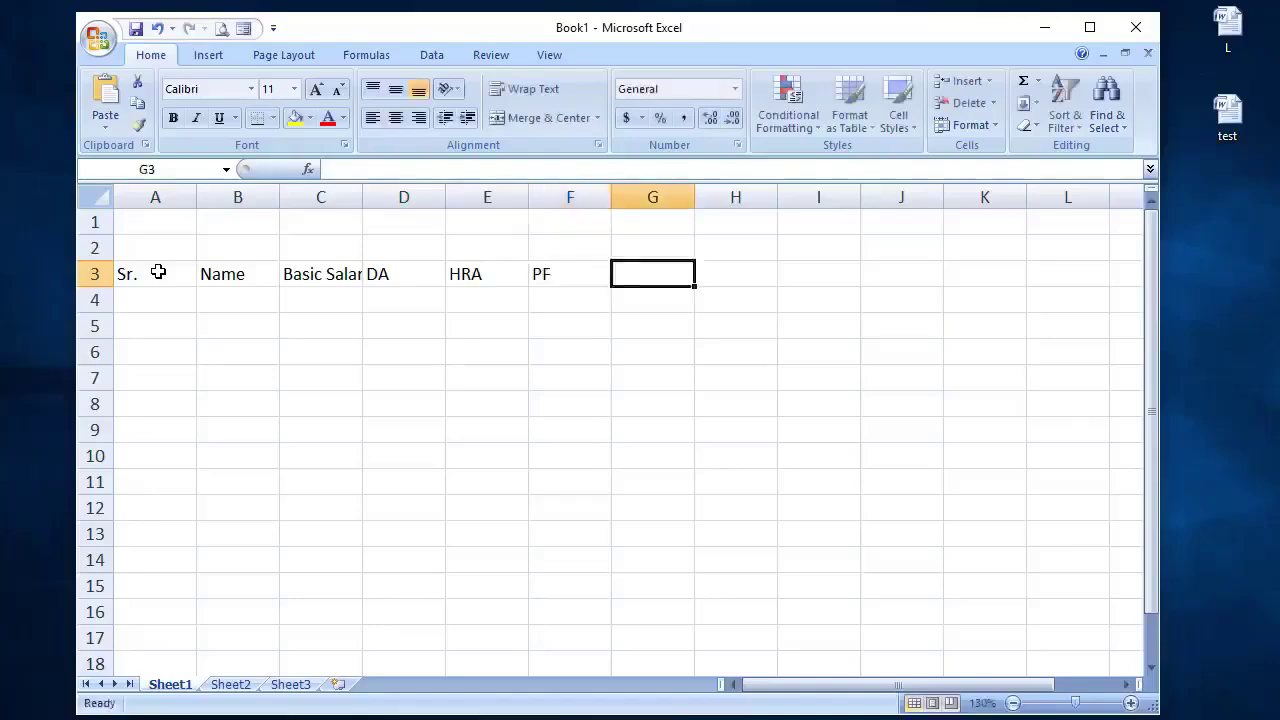
text(Gross Salary)
key(Tab)
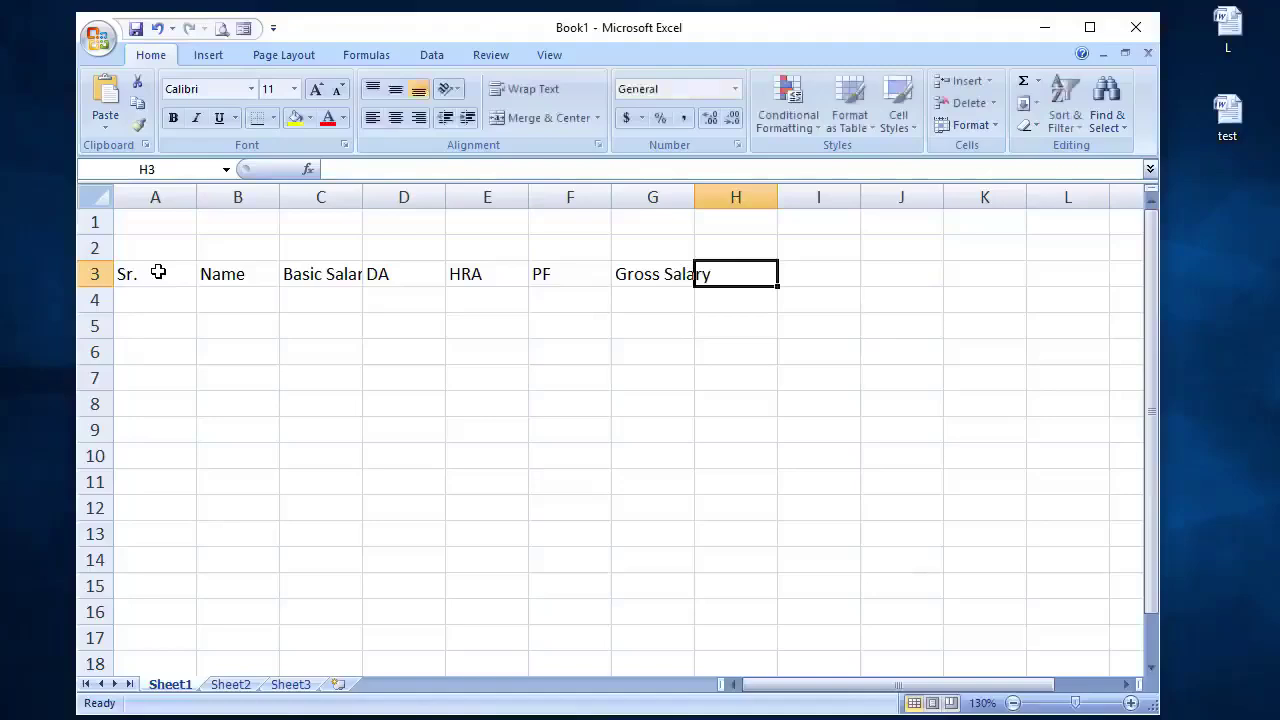
Complete the header row with EPF, LIC, Total Deduction and Net Salary in H3 to K3.
text(EPF)
key(Tab)
text(LI)
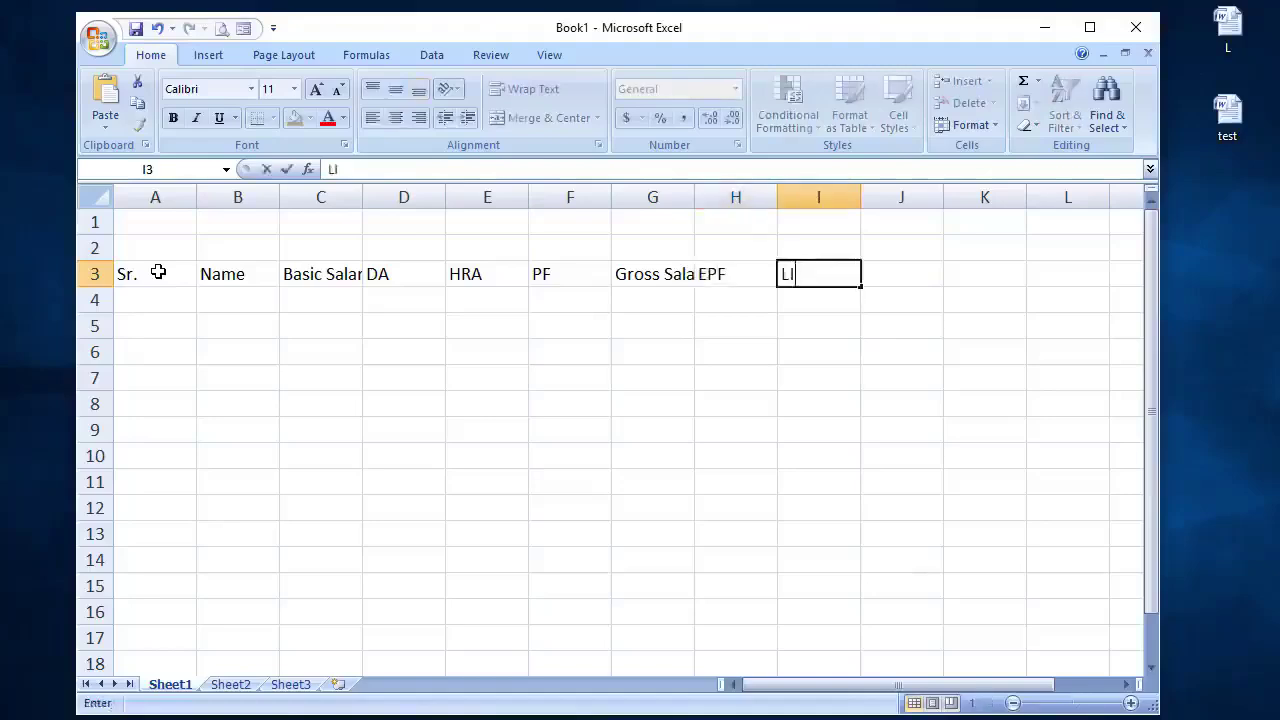
text(C)
key(Tab)
text(Tota)
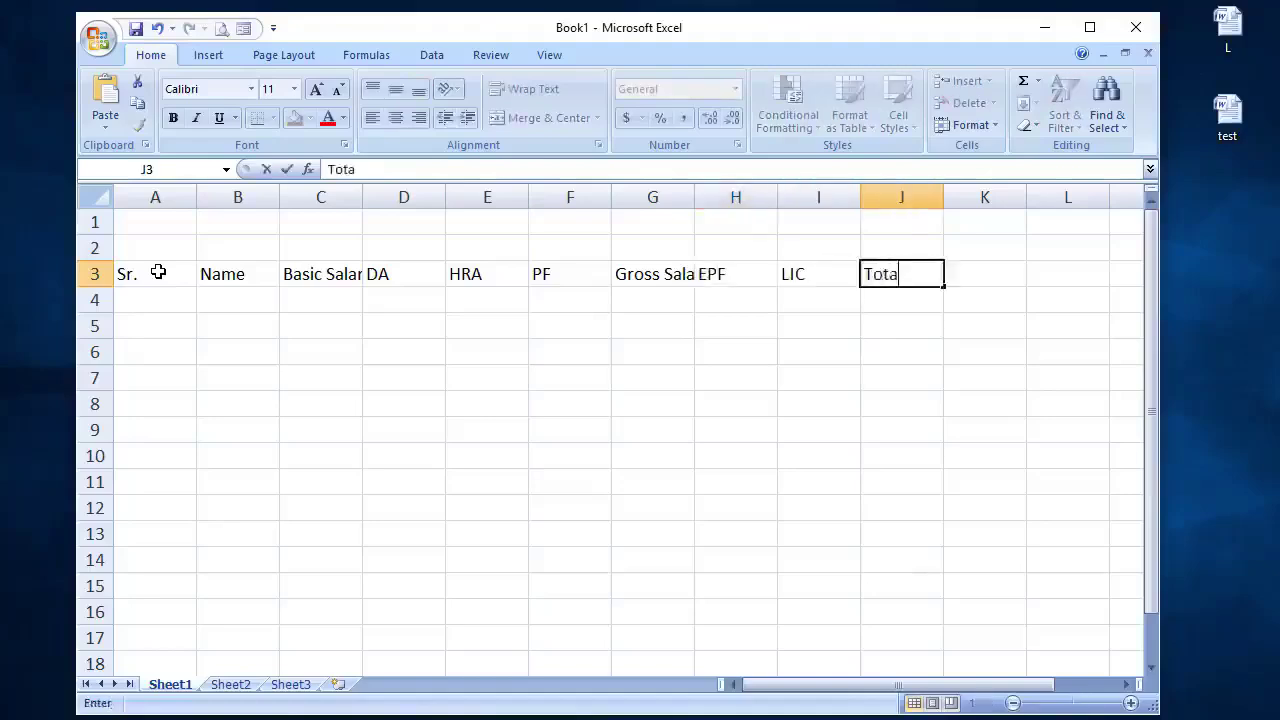
text(l Deduction)
key(Tab)
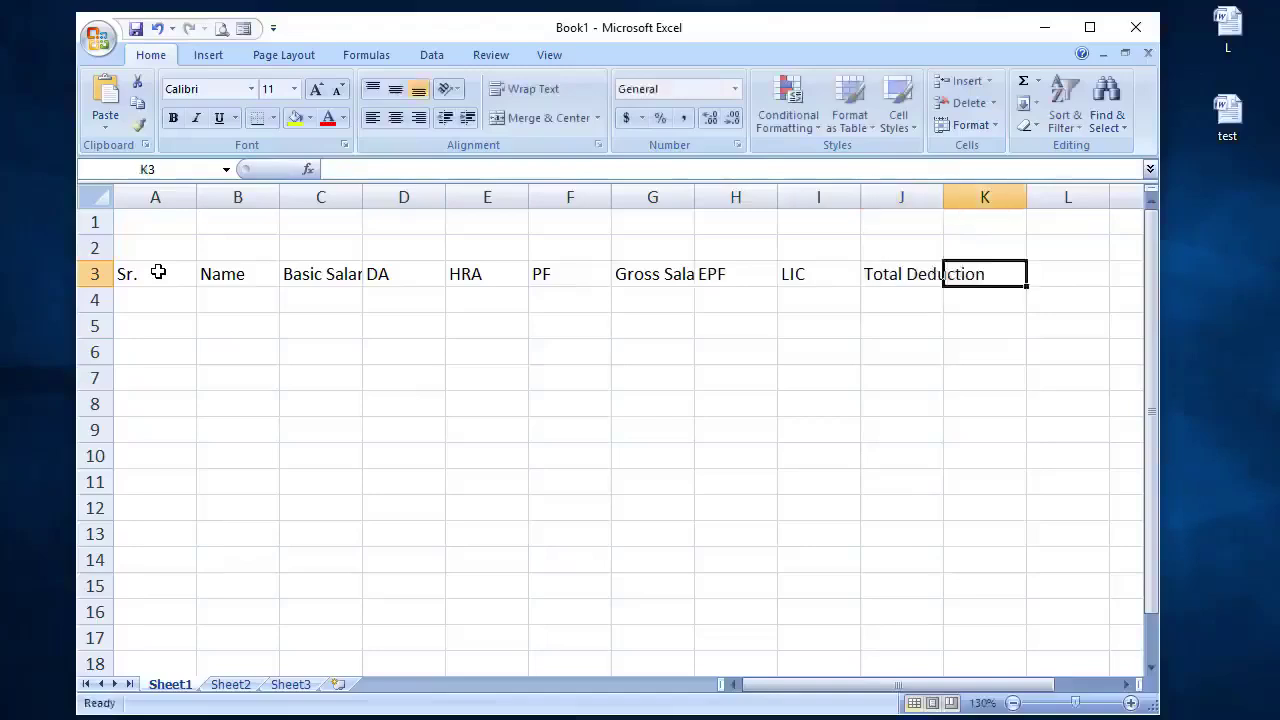
text(Net Salary)
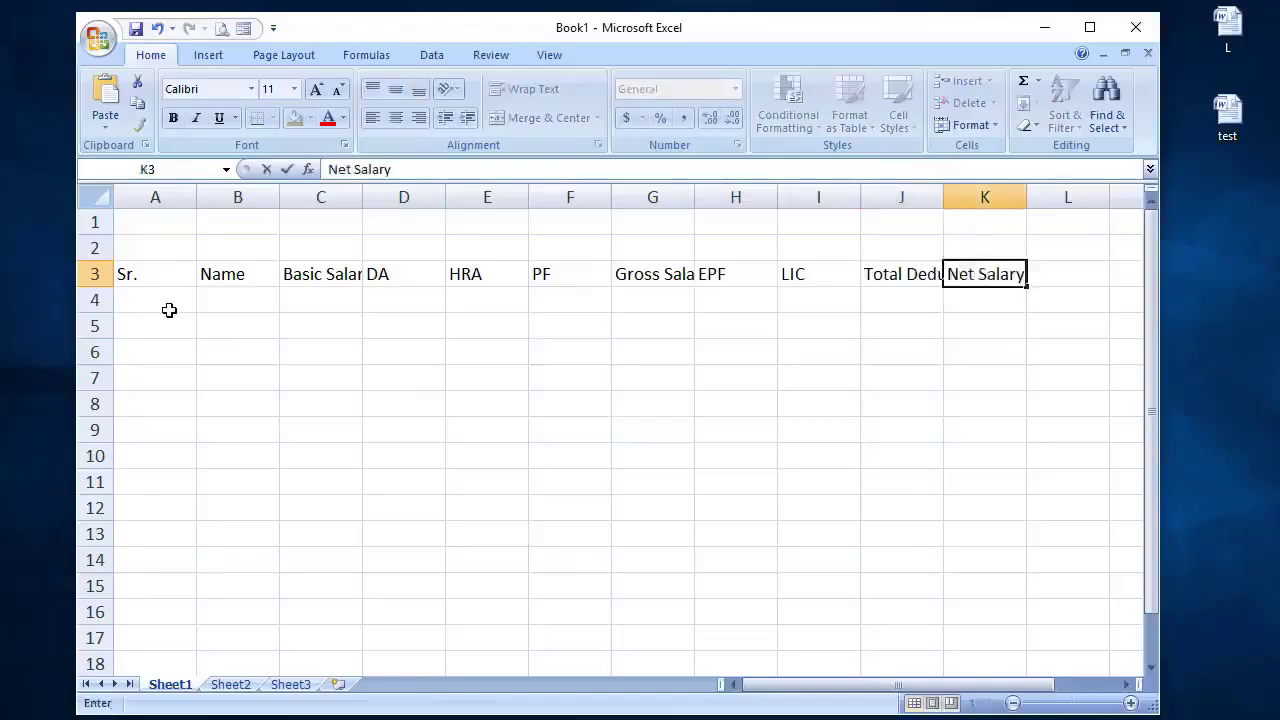
key(Return)
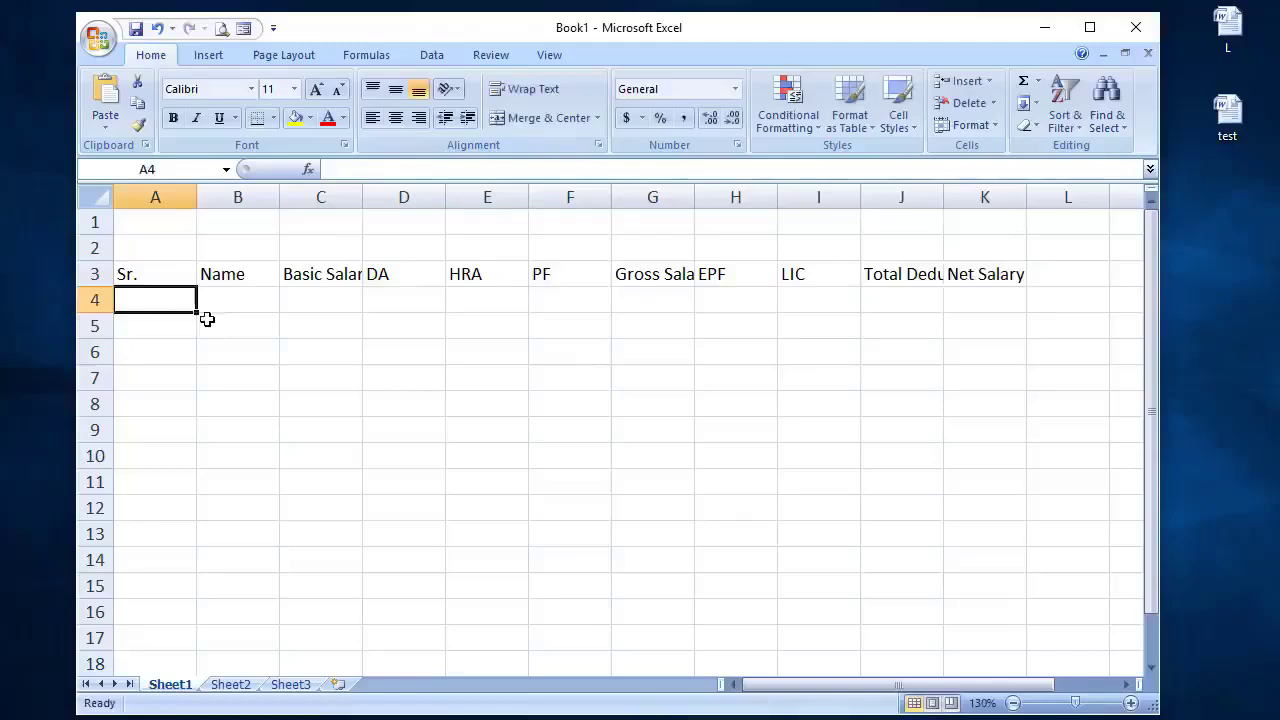
Number the rows under Sr. from 1 to 12 in A4:A15, extending the series from 1 and 2.
text(1)
key(Return)
text(2)
key(Return)
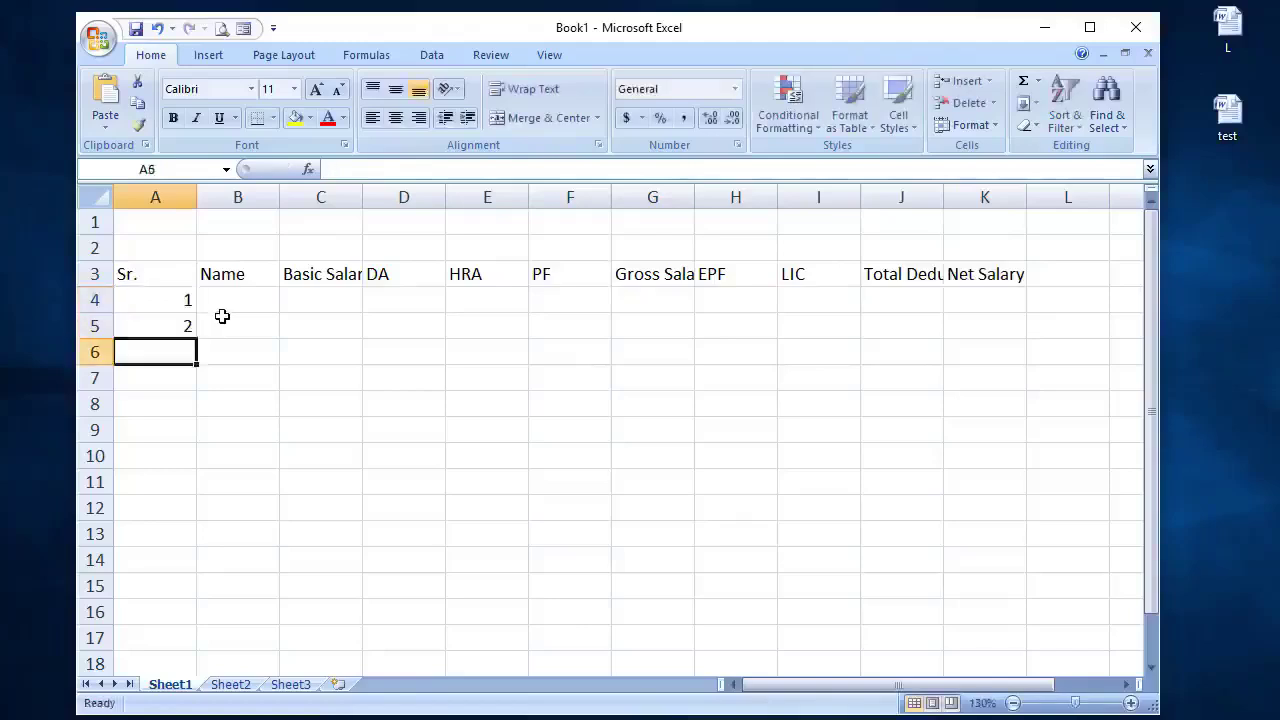
drag(169, 303, 174, 338)
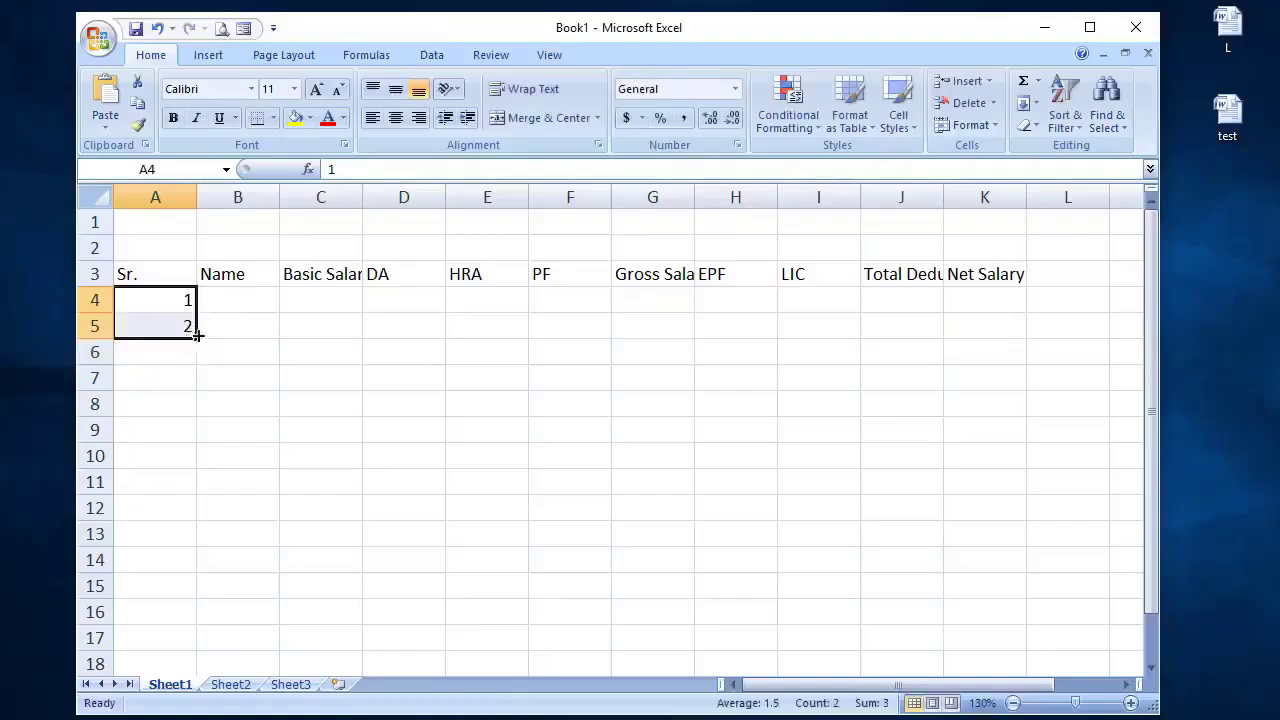
drag(197, 338, 199, 593)
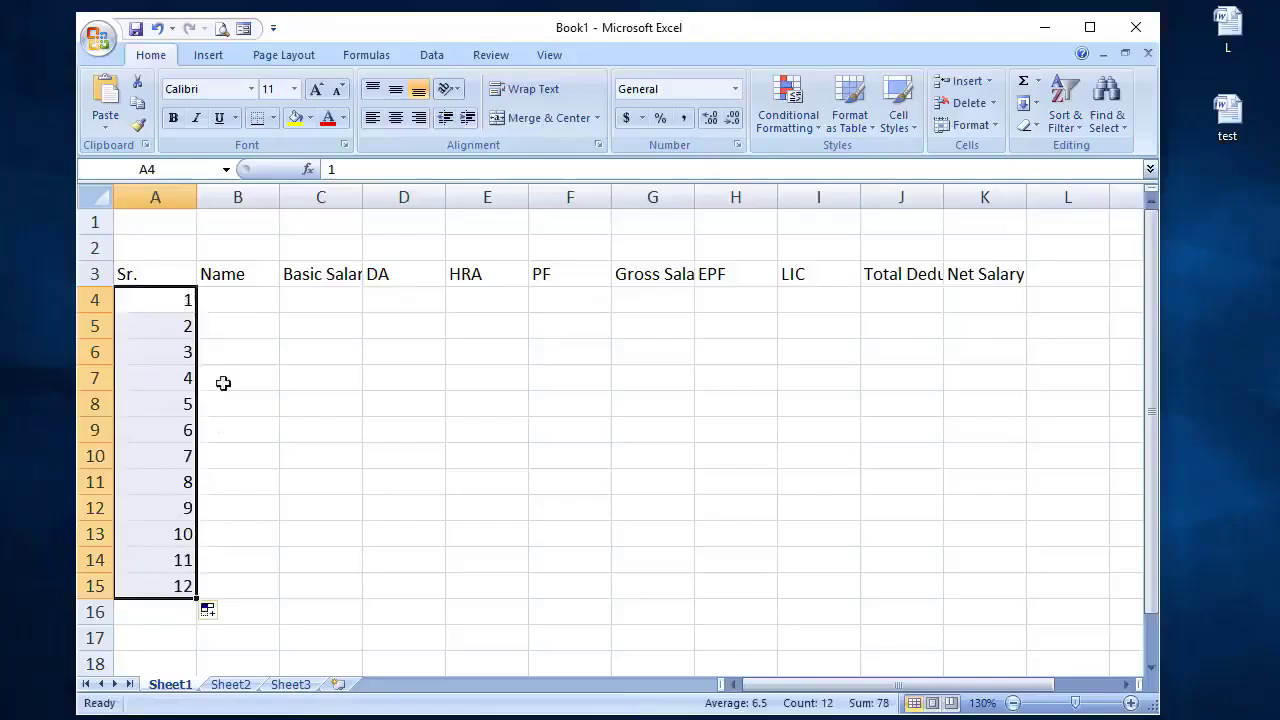
Enter the first three employees' names in B4:B6 of the Name column.
click(243, 301)
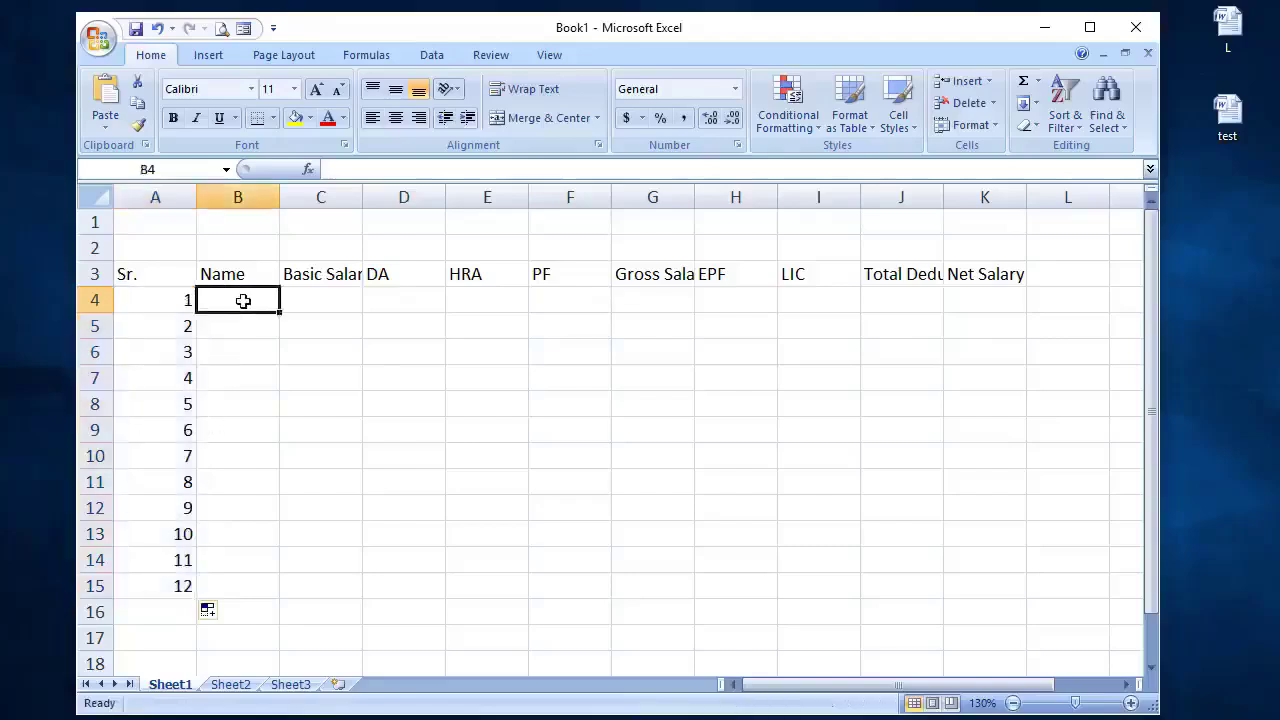
text(Arvind)
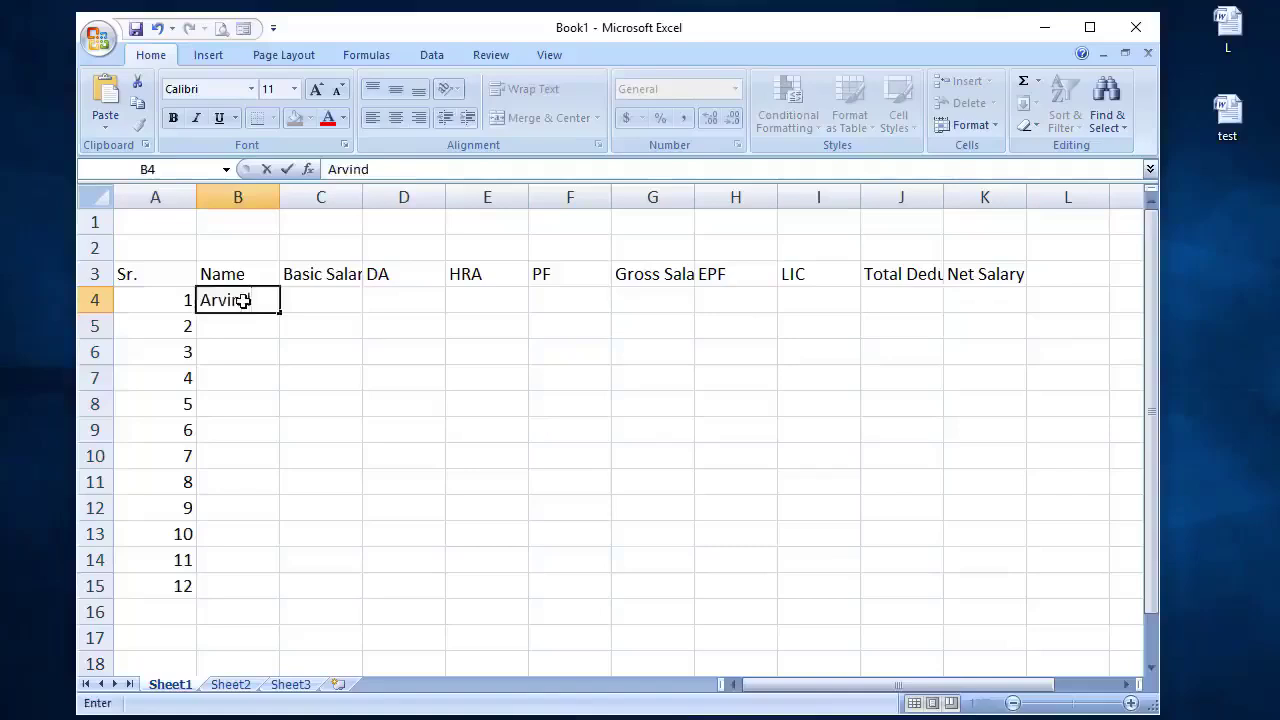
key(Tab)
click(265, 326)
text(Salm)
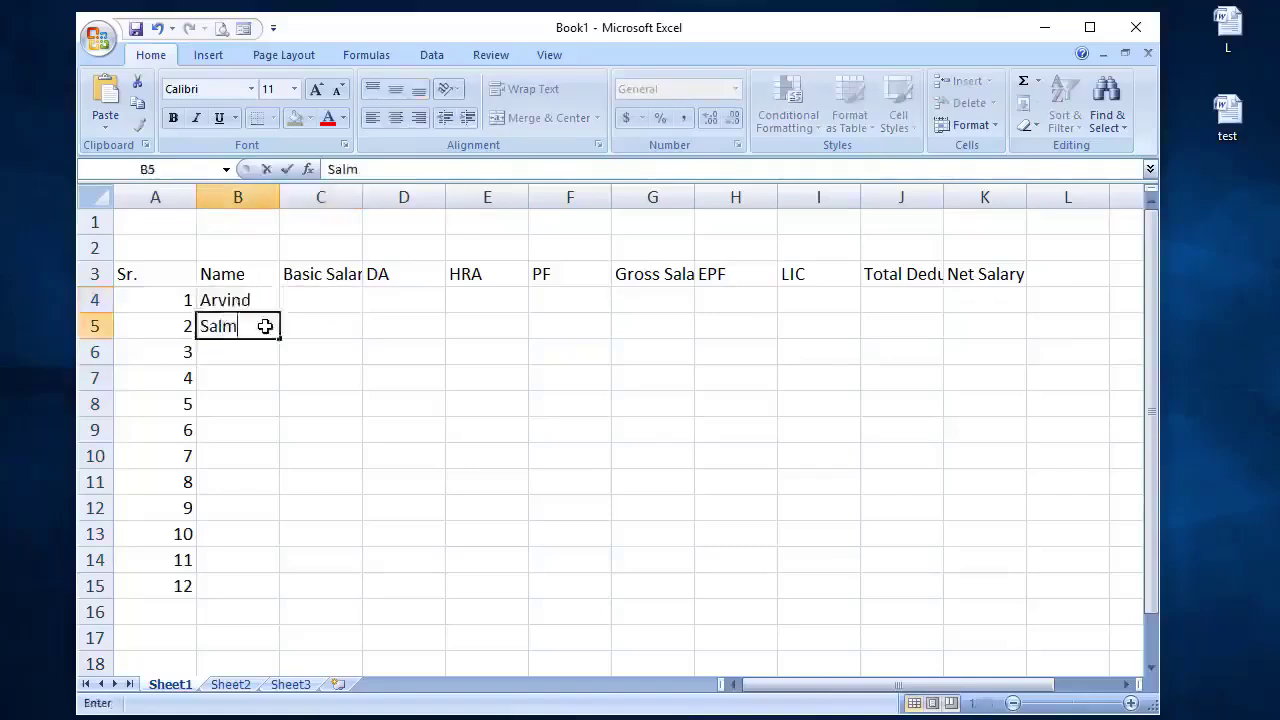
text(an)
key(Return)
text(Afzal)
key(Return)
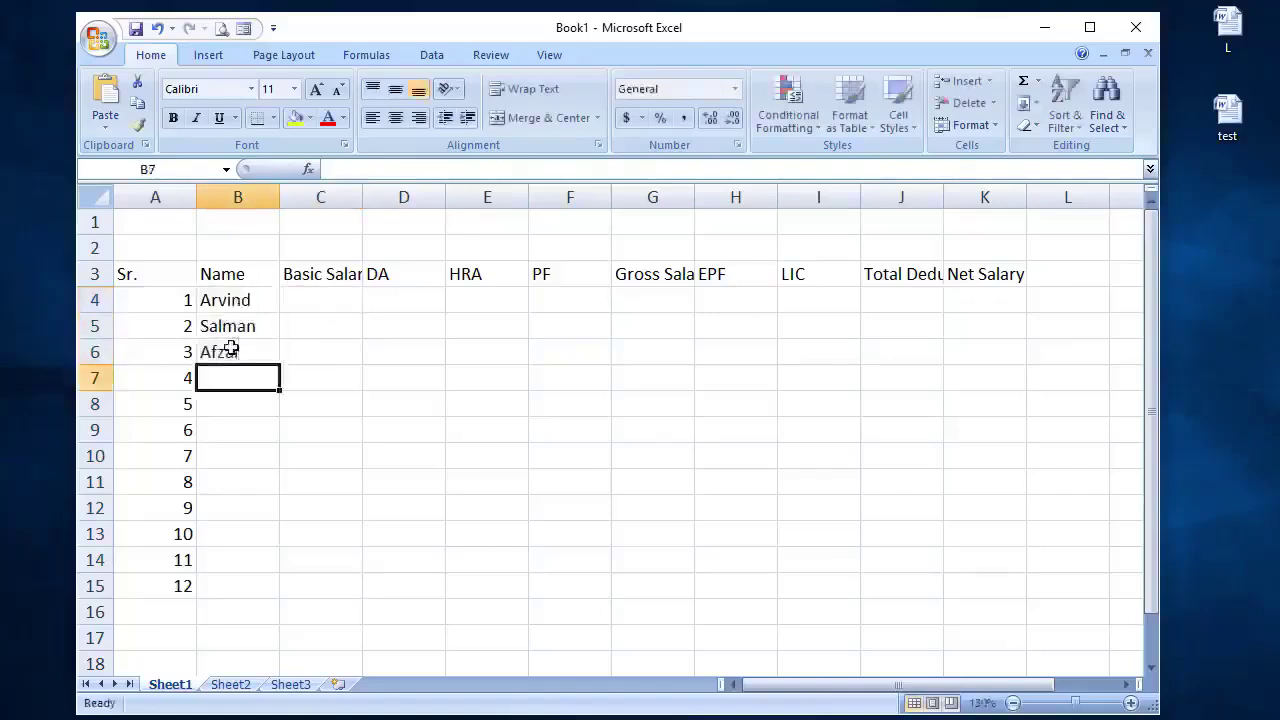
Enter the names of employees 4 to 9 in B7:B12.
text(Rashid)
key(Return)
text(Gaurav)
key(Return)
text(Khalid)
key(Return)
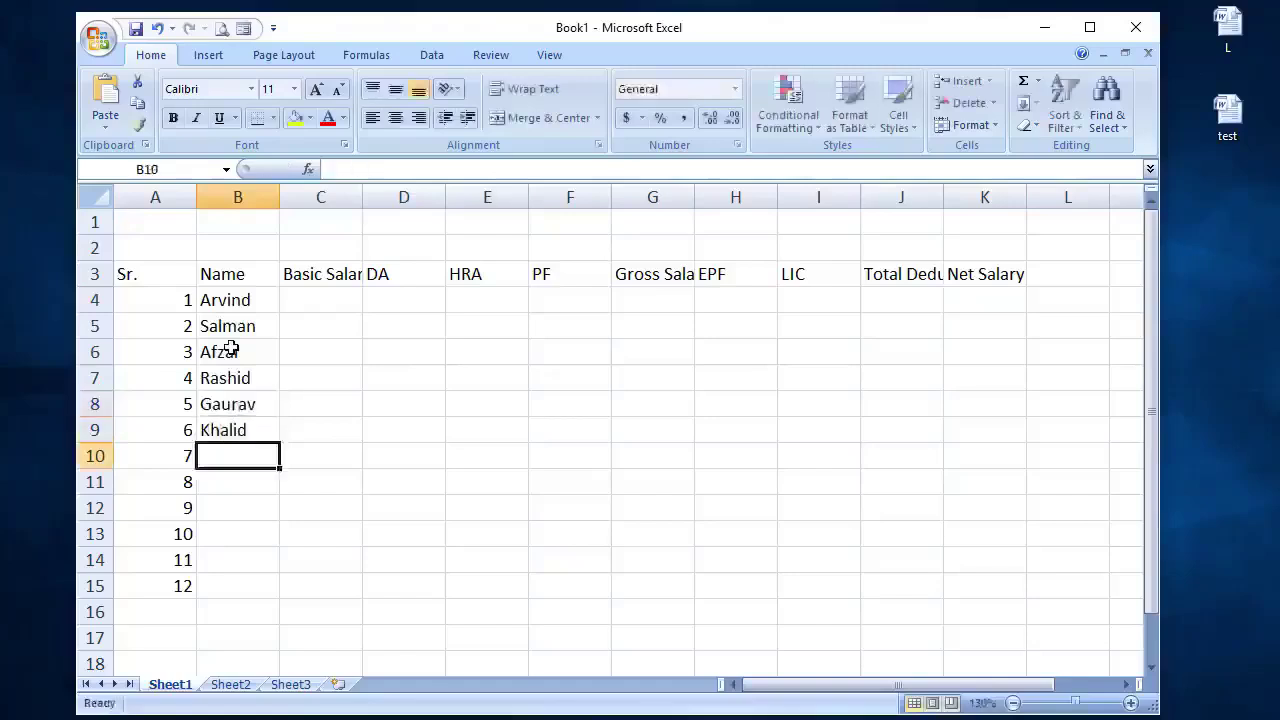
text(Majid)
key(Return)
text(Ankit)
key(Return)
text(Aniket)
key(Return)
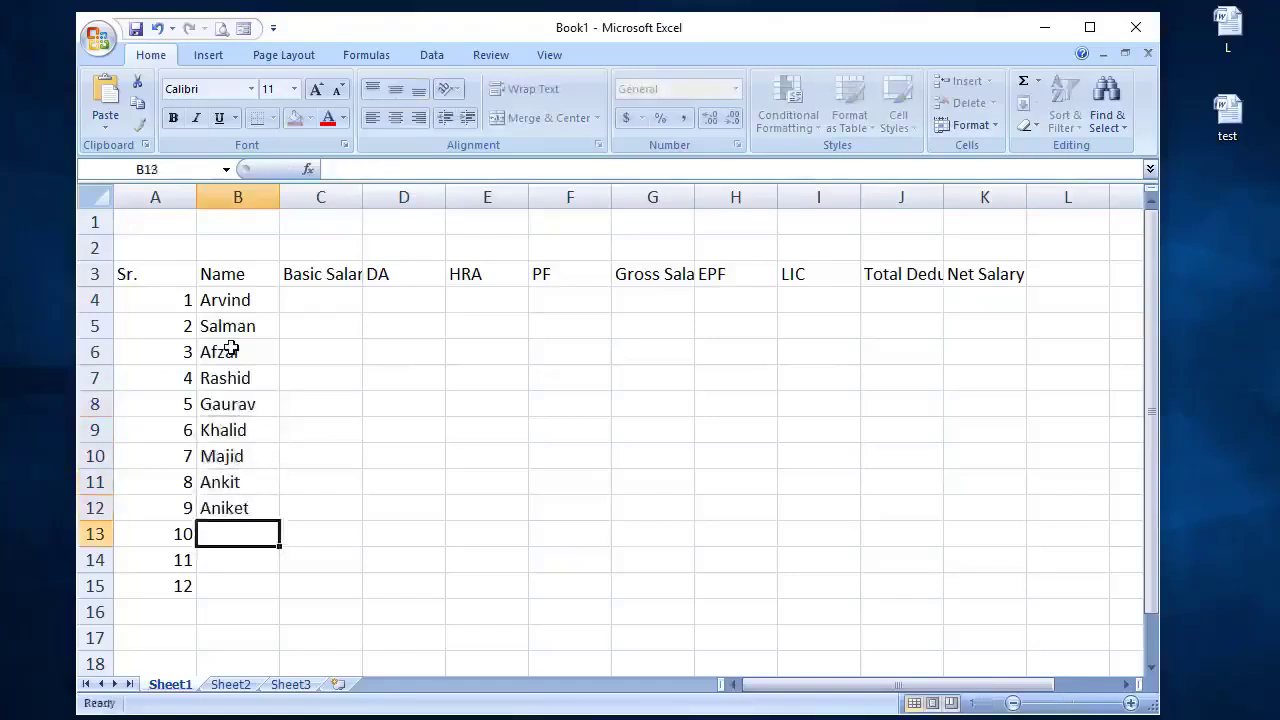
Enter the names of the last three employees, numbers 10 to 12, in B13:B15.
text(Sorabh)
key(Return)
text(Sulabh)
key(Return)
text(Sbh)
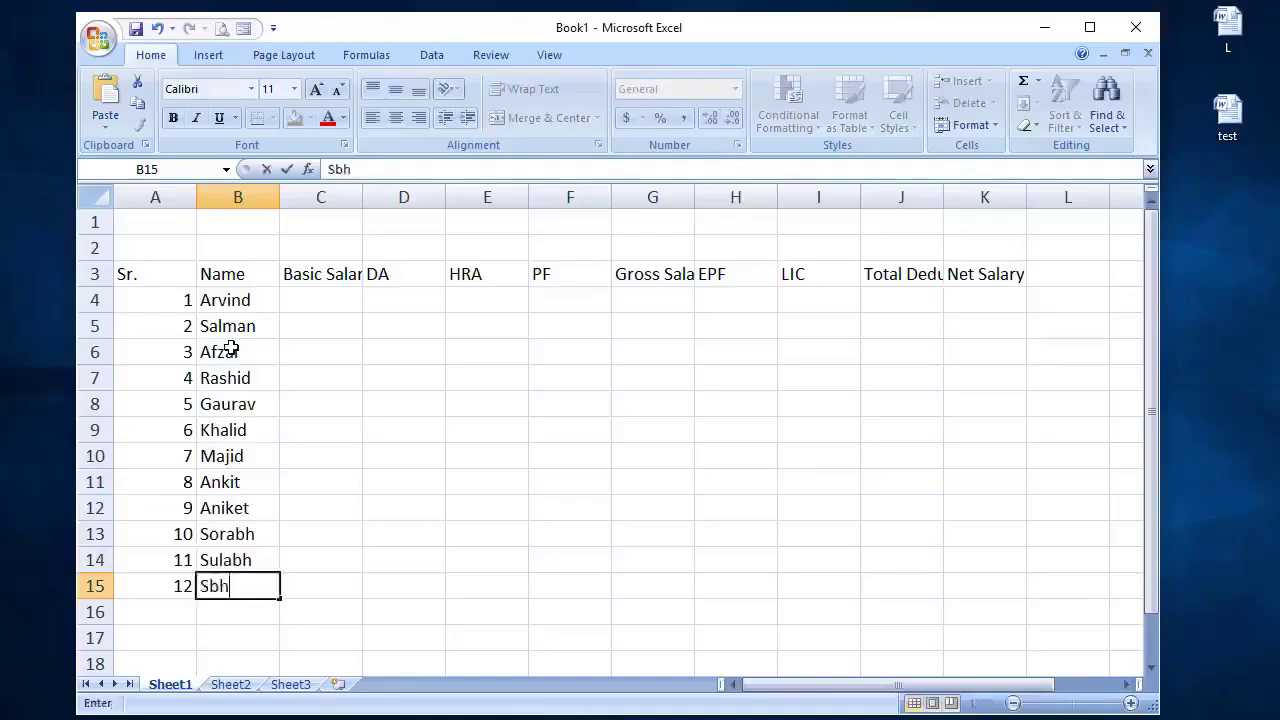
key(BackSpace)
key(BackSpace)
key(BackSpace)
text(Subham)
Enter the basic salaries 5000, 6000, 10000 and 5000 in C4:C7.
click(304, 304)
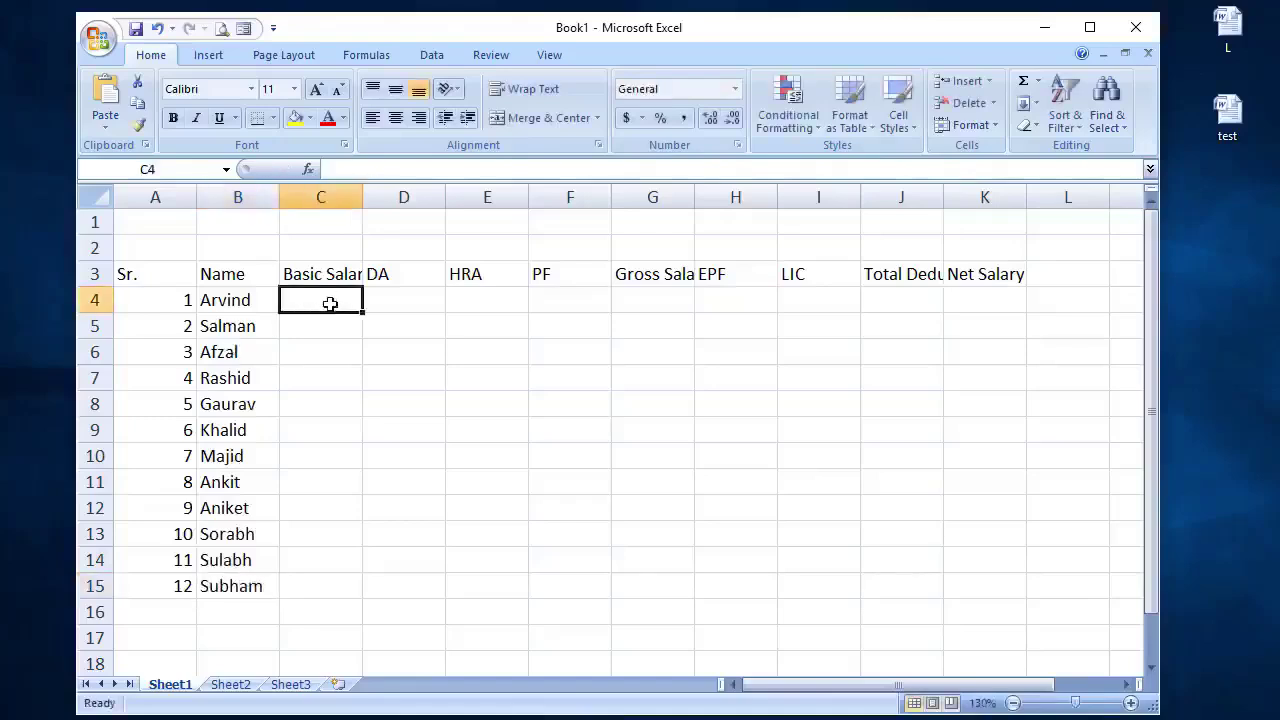
text(5000)
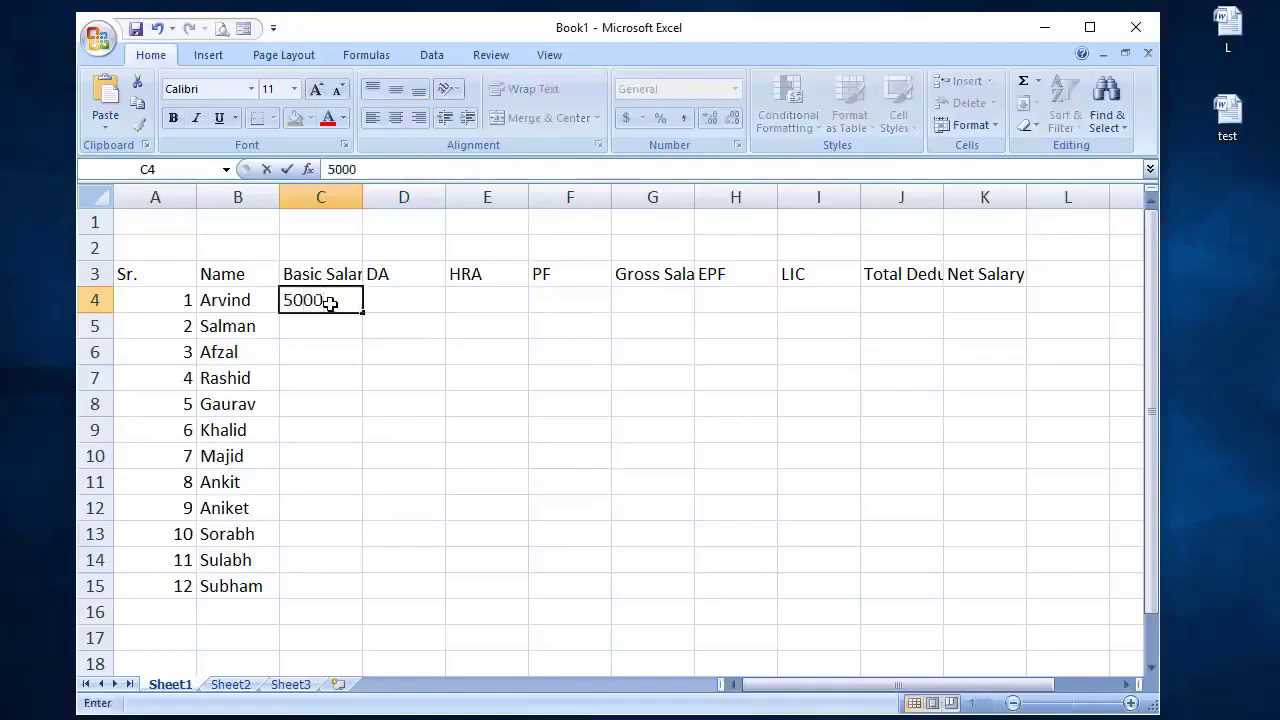
key(Return)
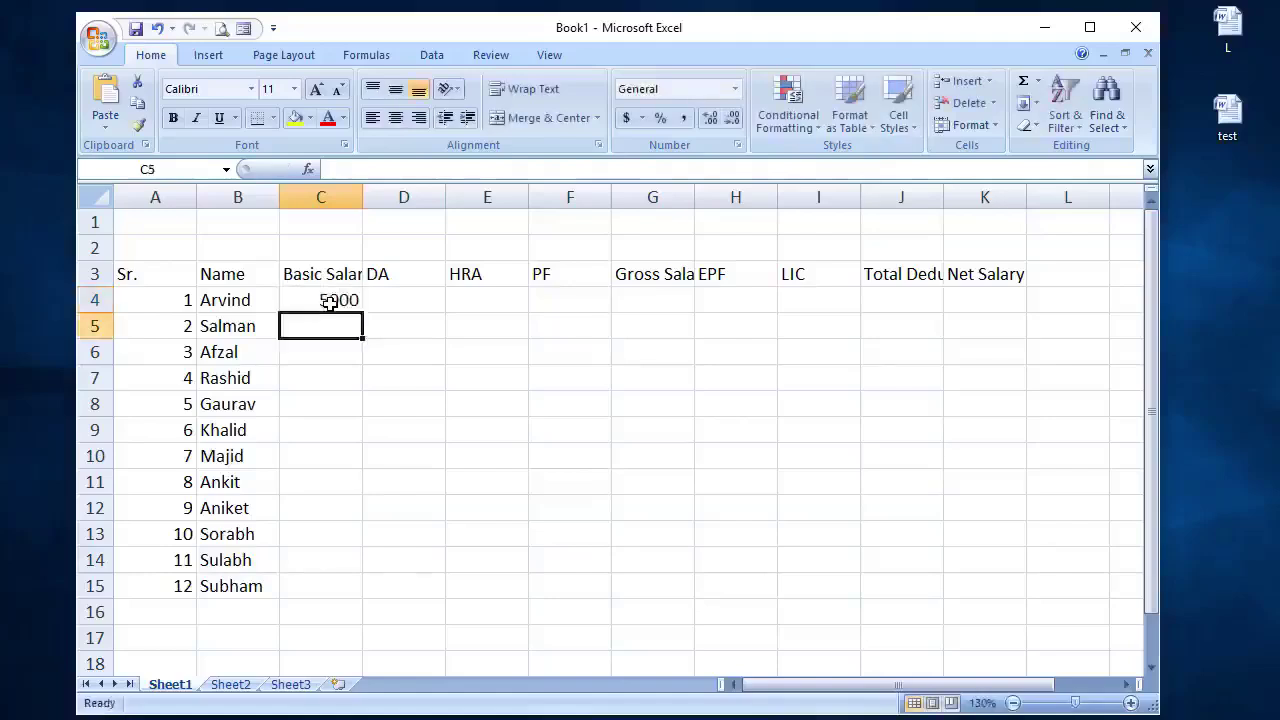
text(60)
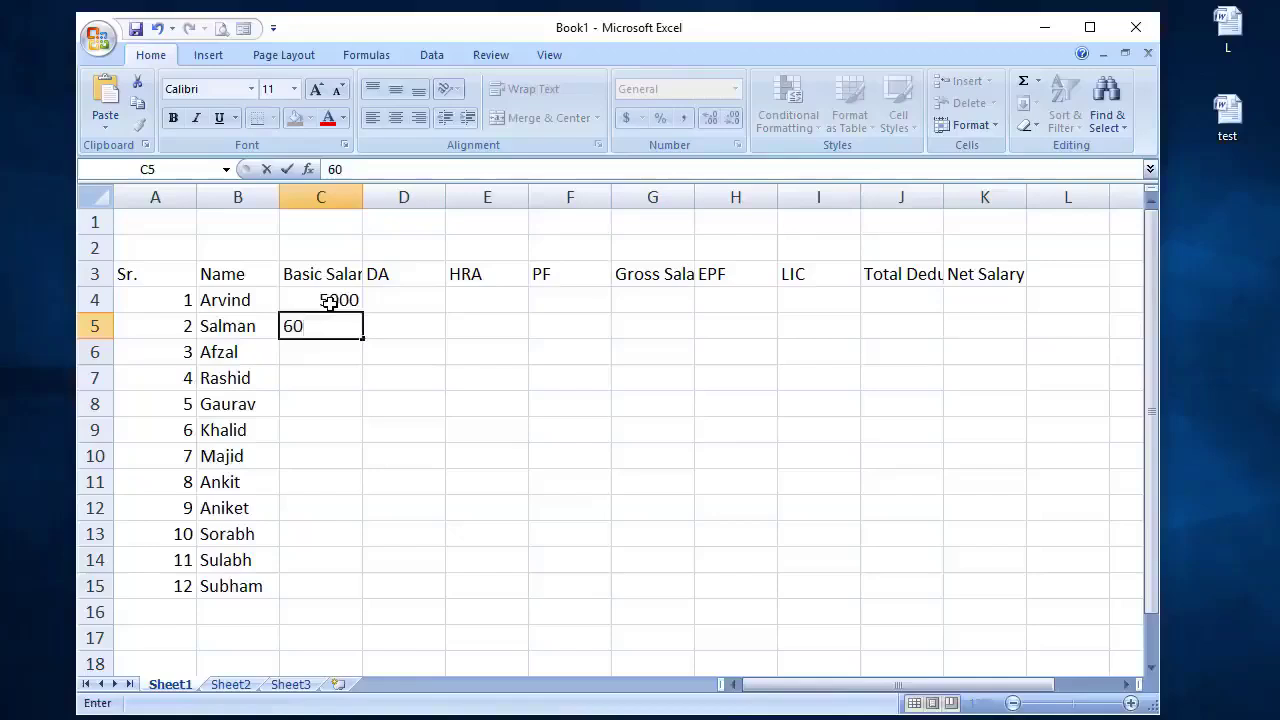
text(00)
key(Return)
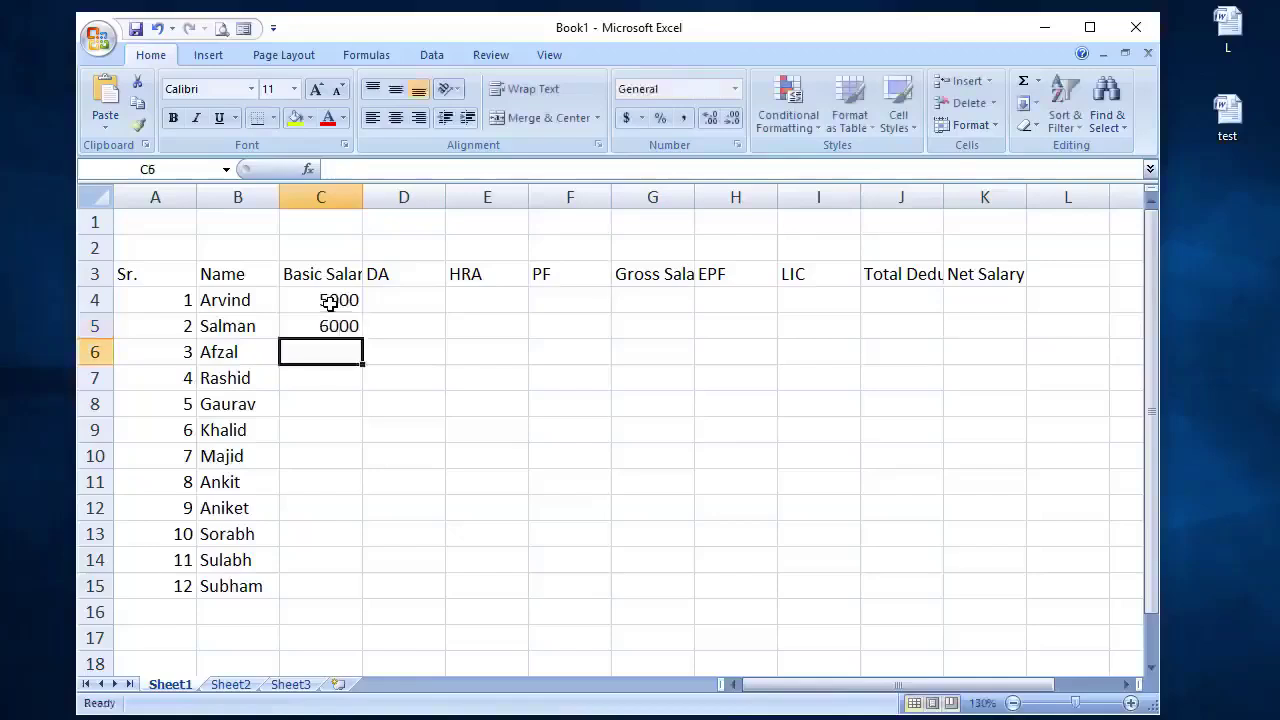
text(10000)
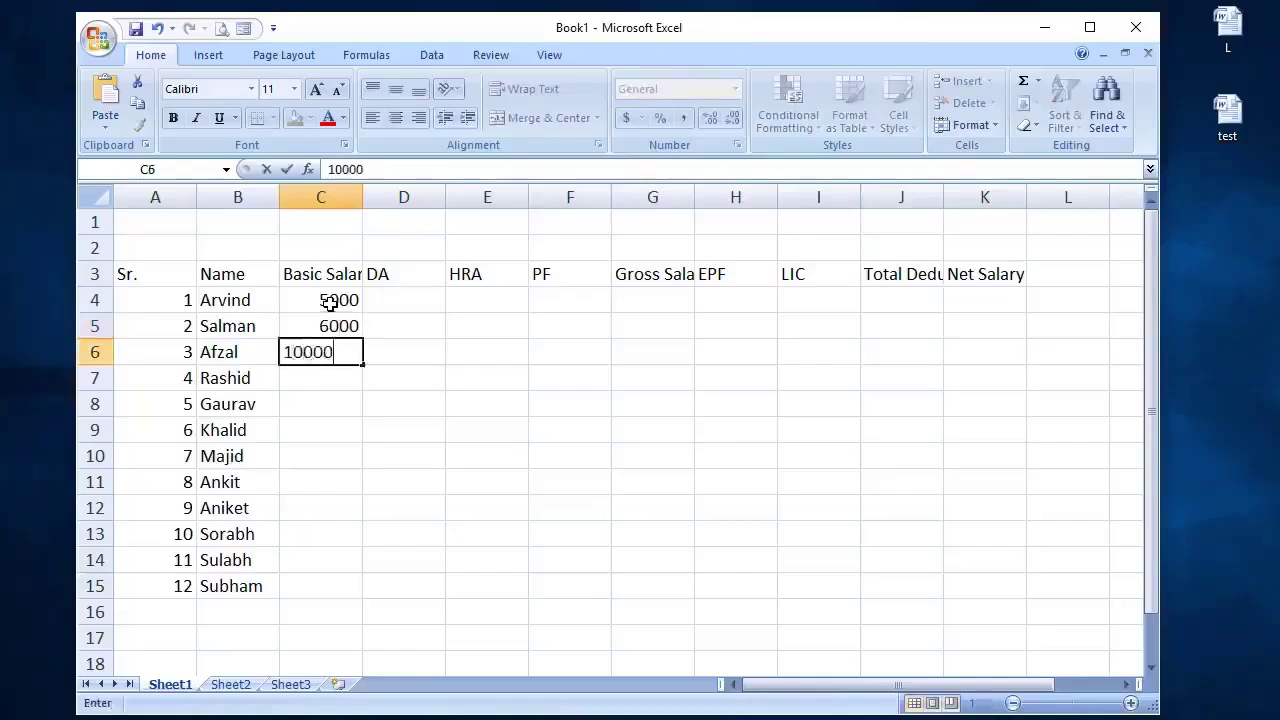
key(Return)
text(5000)
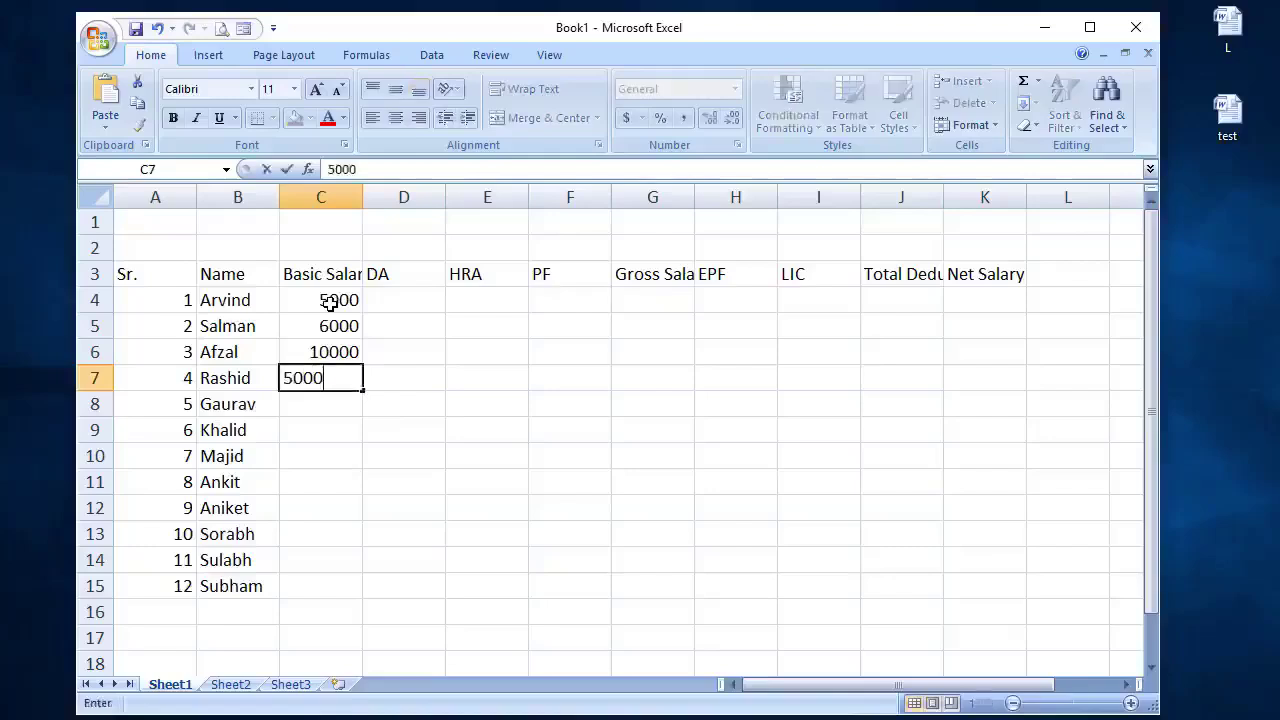
key(Return)
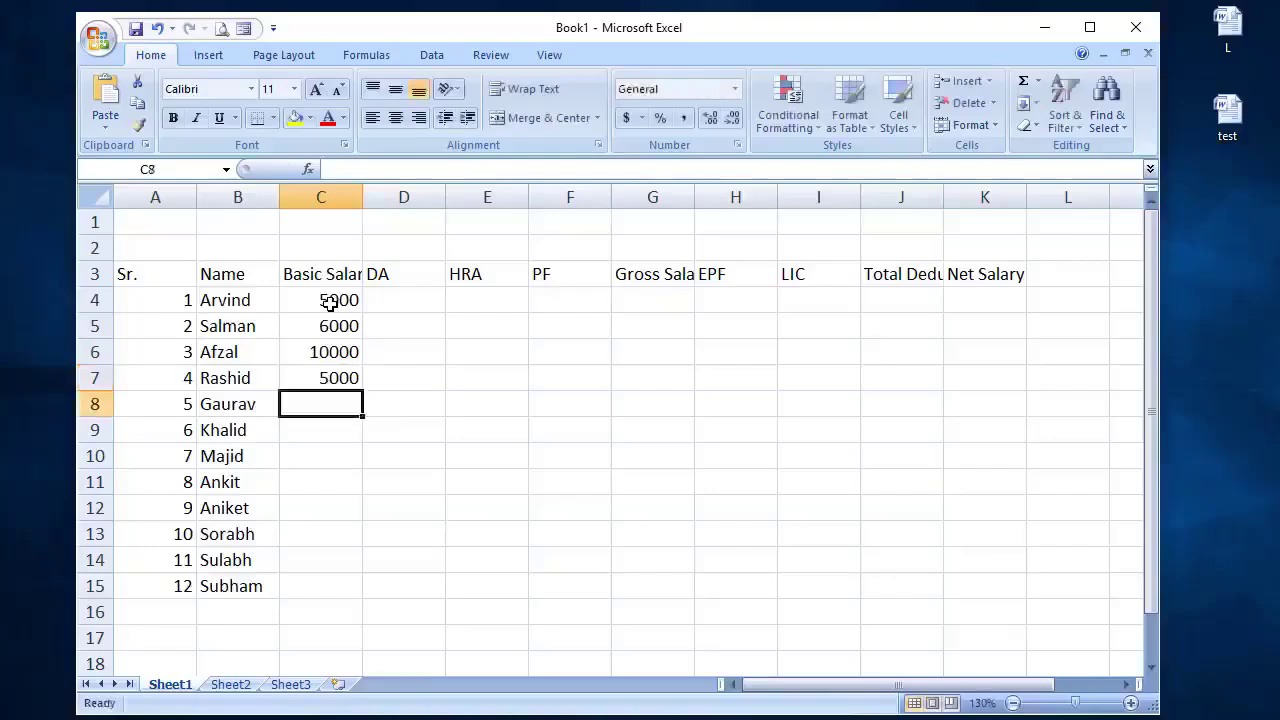
Enter the basic salaries 8000, 11000, 22000, 11000 and 15000 in C8:C12.
text(8000)
key(Return)
text(11000)
key(Return)
text(22)
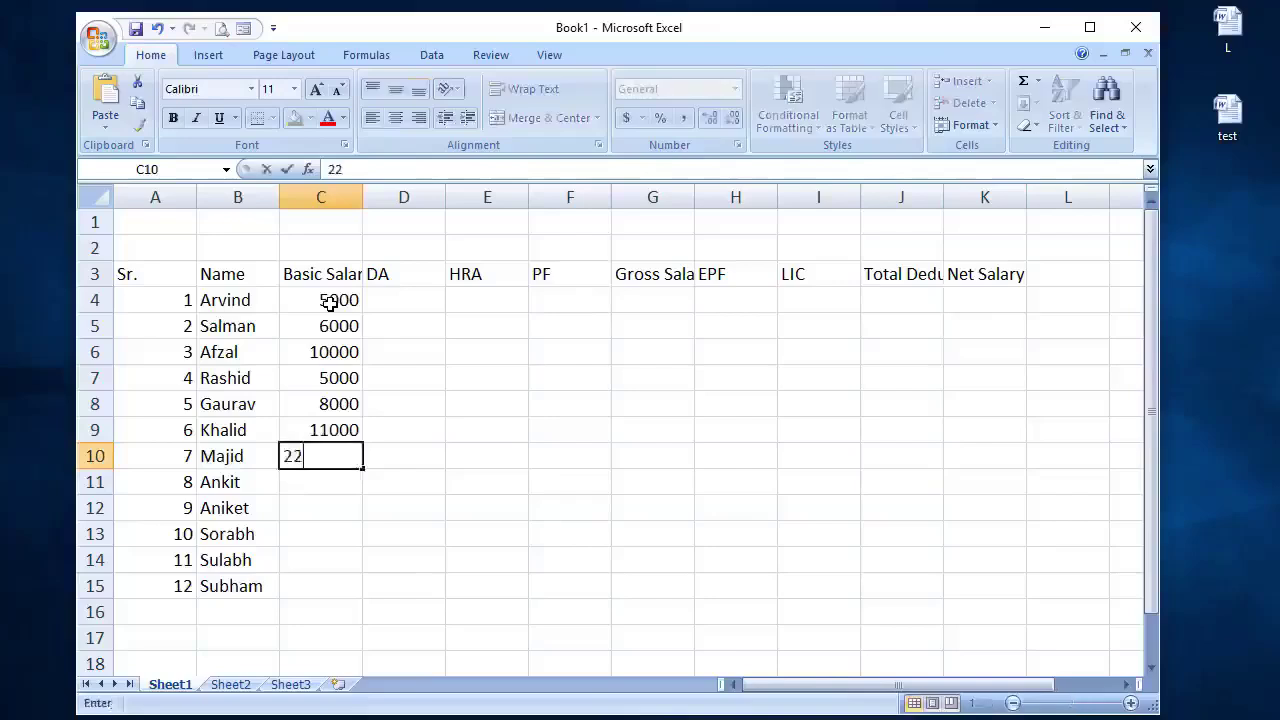
text(000)
key(Return)
text(11000)
key(Return)
text(15000)
key(Return)
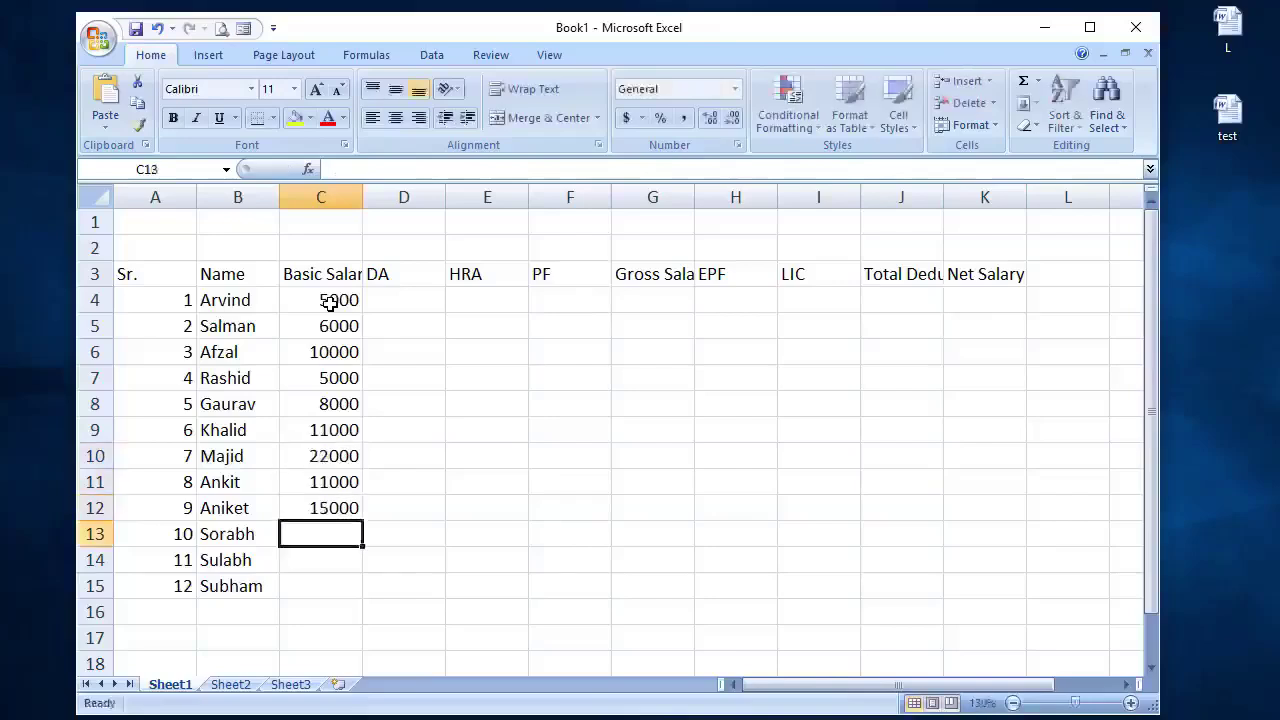
Enter the basic salaries 13000, 18000 and 32000 in C13:C15.
text(13000)
key(Return)
text(18000)
key(Return)
text(32000)
key(Return)
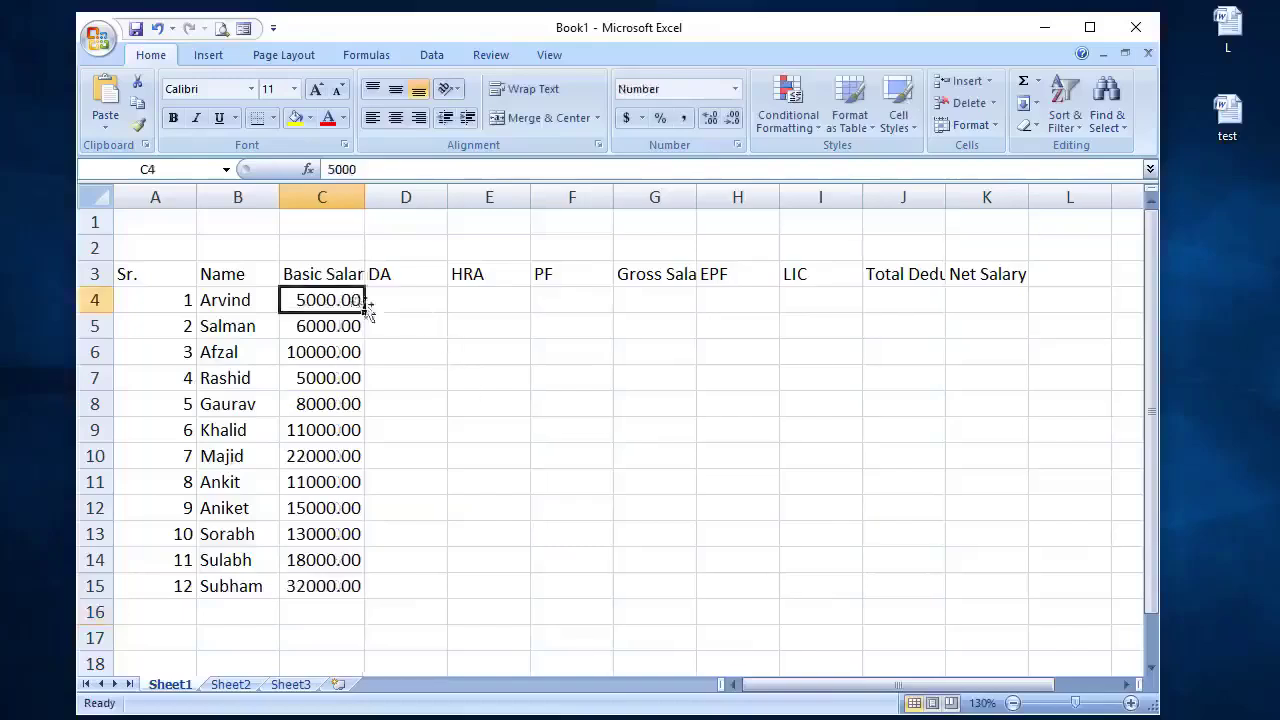
Calculate the first employee's DA as 10% of basic salary with the formula =C4*10/100 in D4.
click(409, 304)
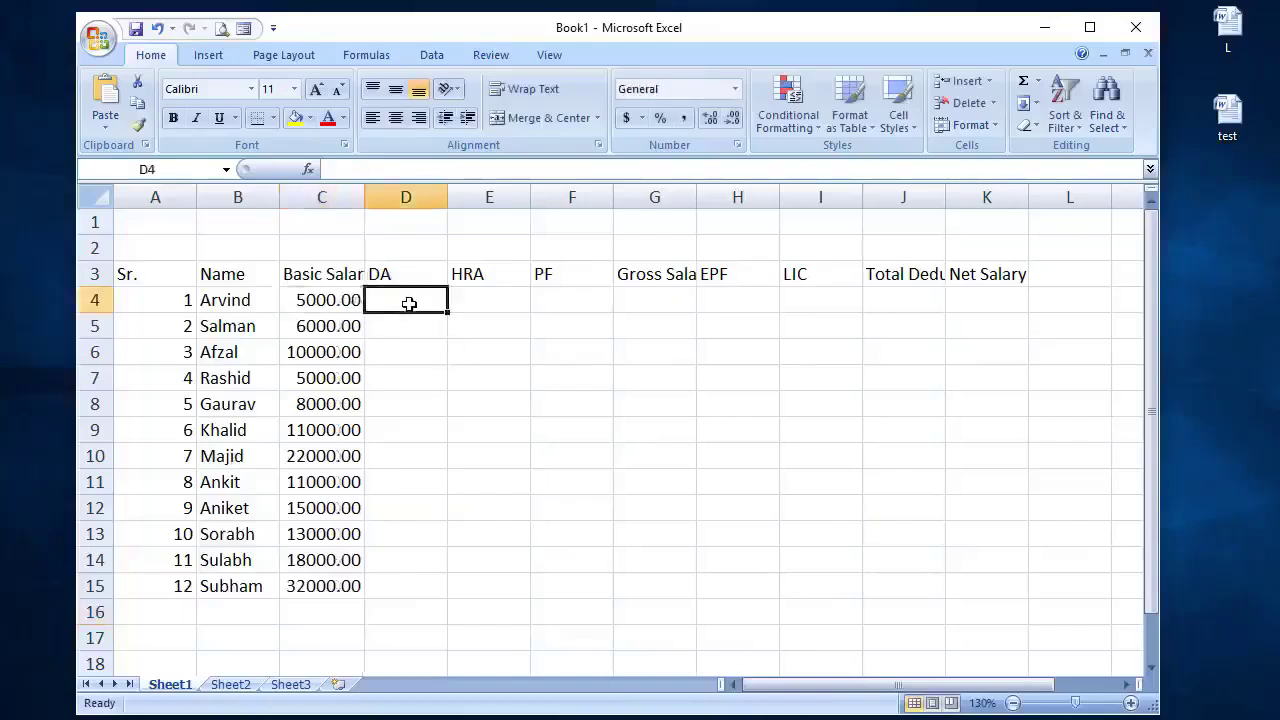
text(=)
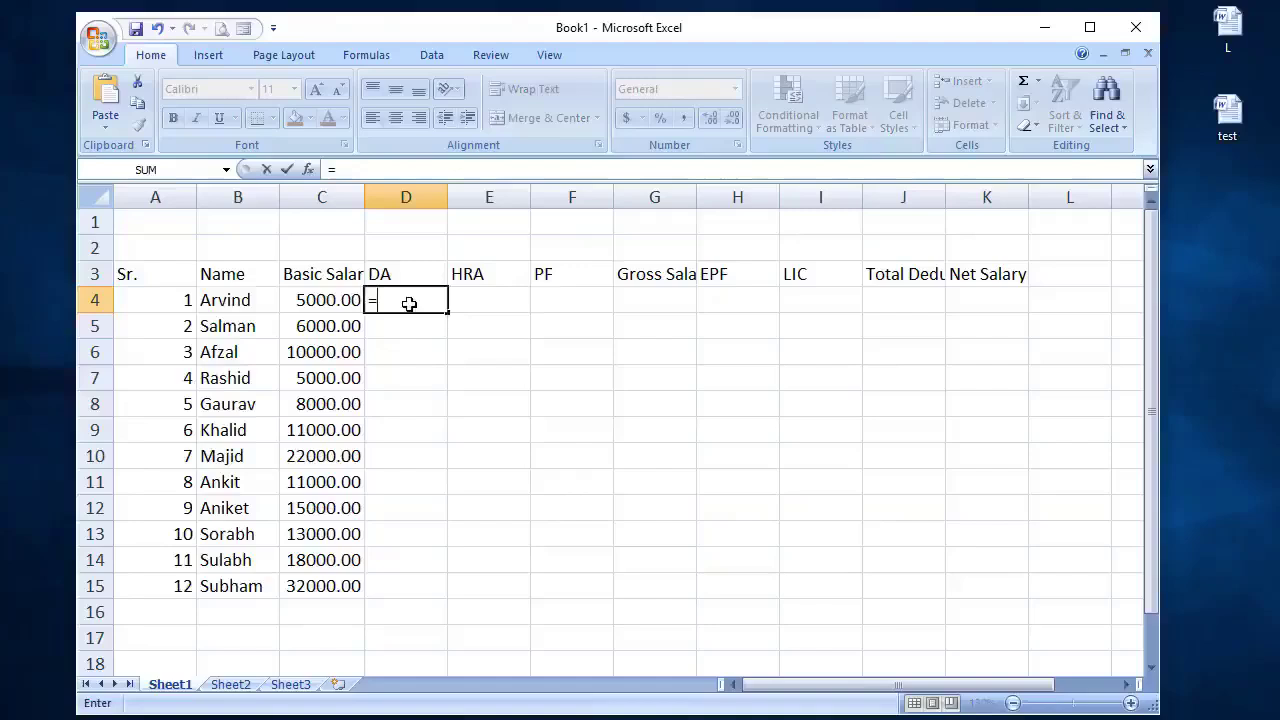
click(329, 300)
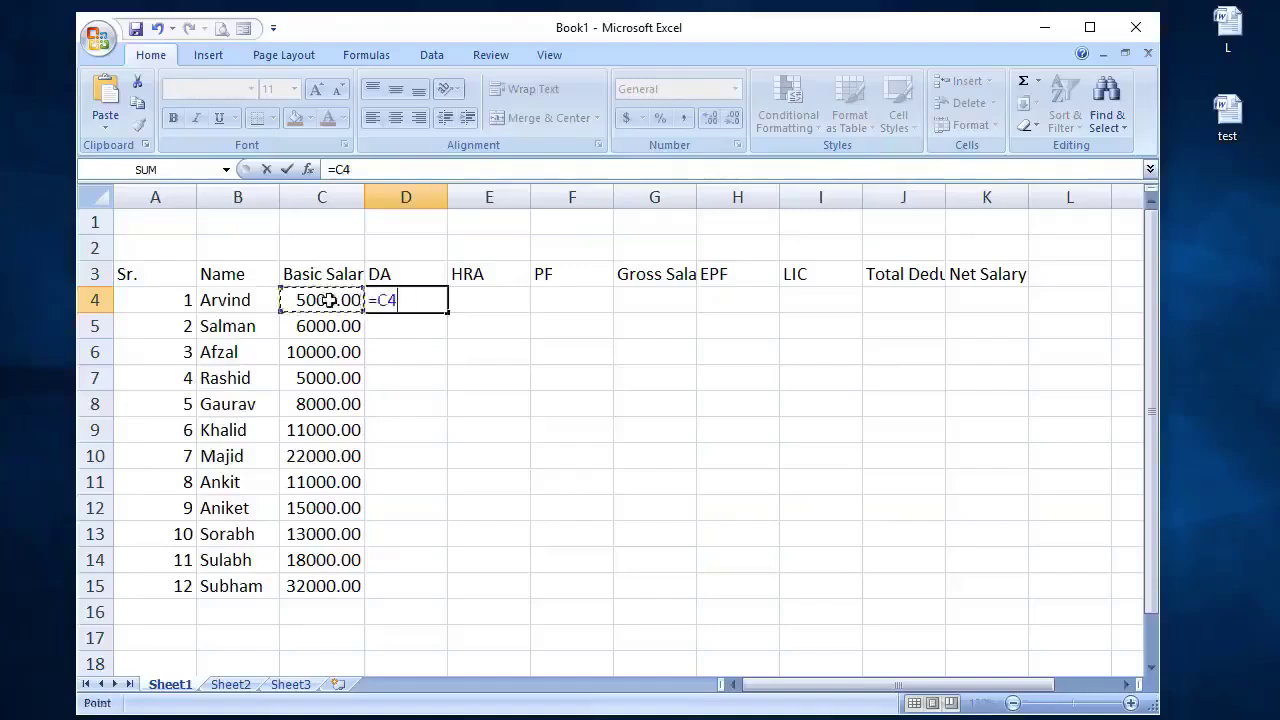
text(*10/)
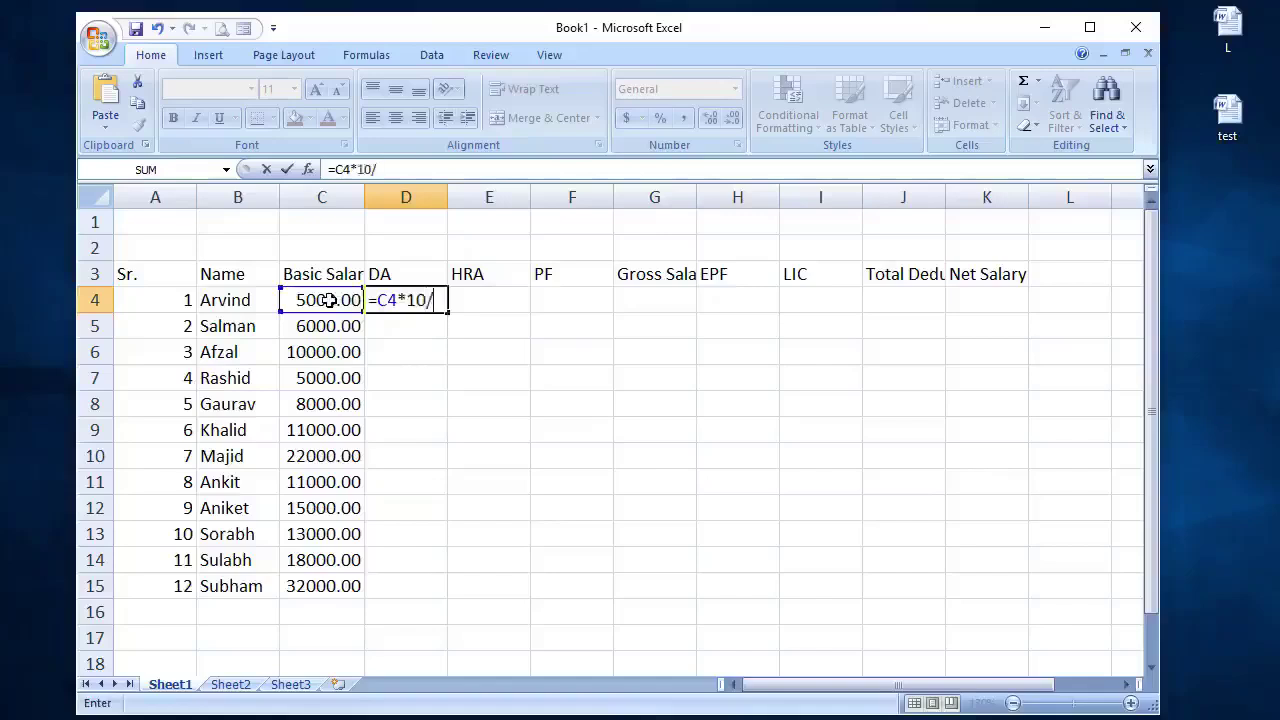
text(100)
key(Return)
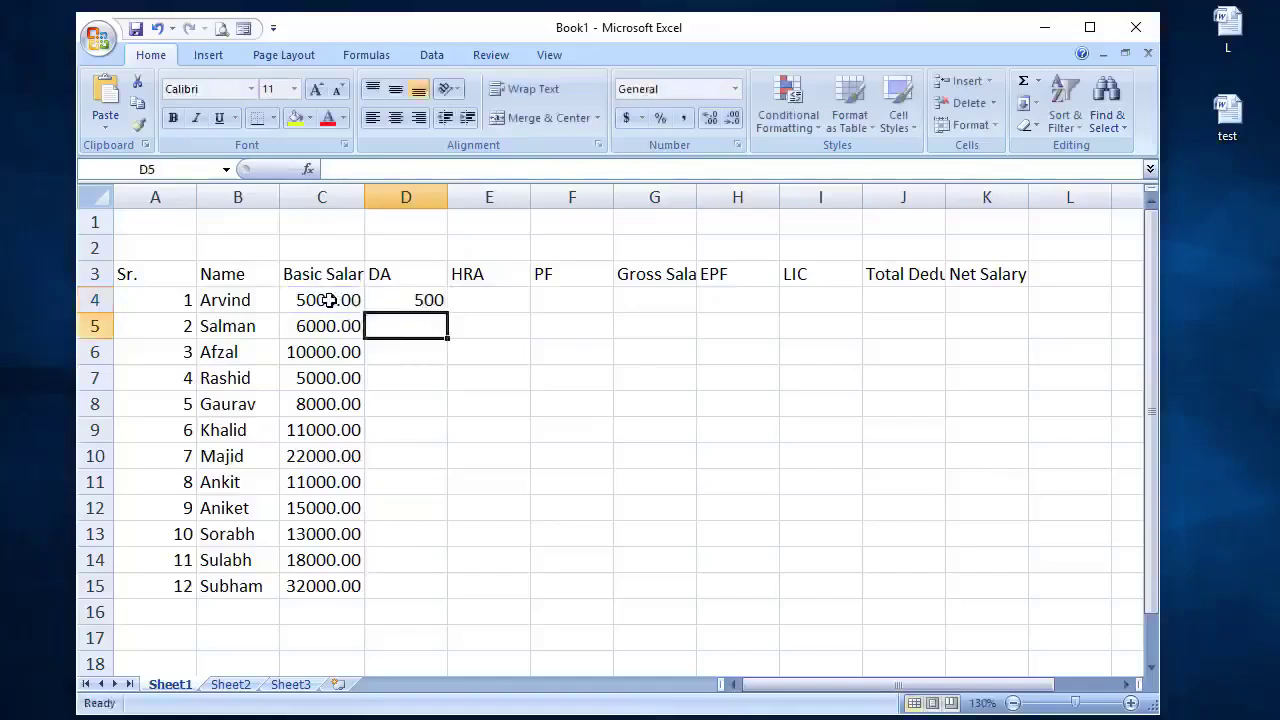
Fill the DA formula from D4 down through D15 for all employees.
click(412, 297)
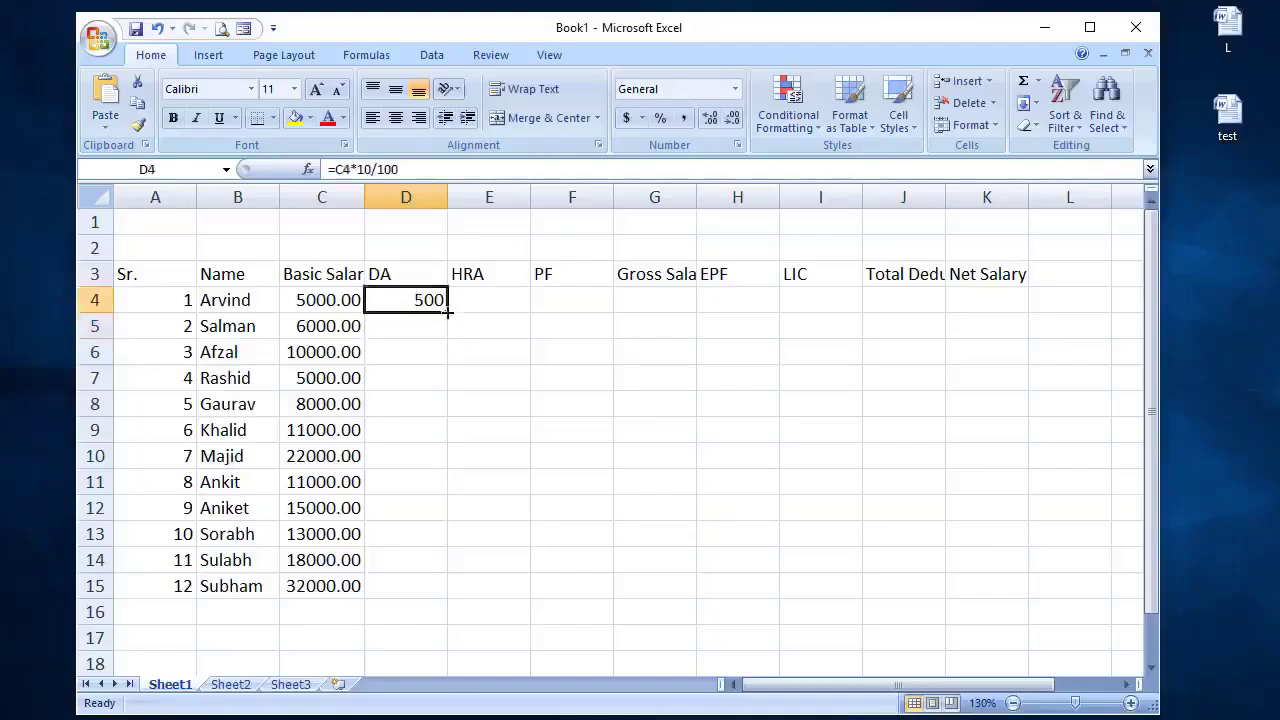
drag(447, 312, 444, 600)
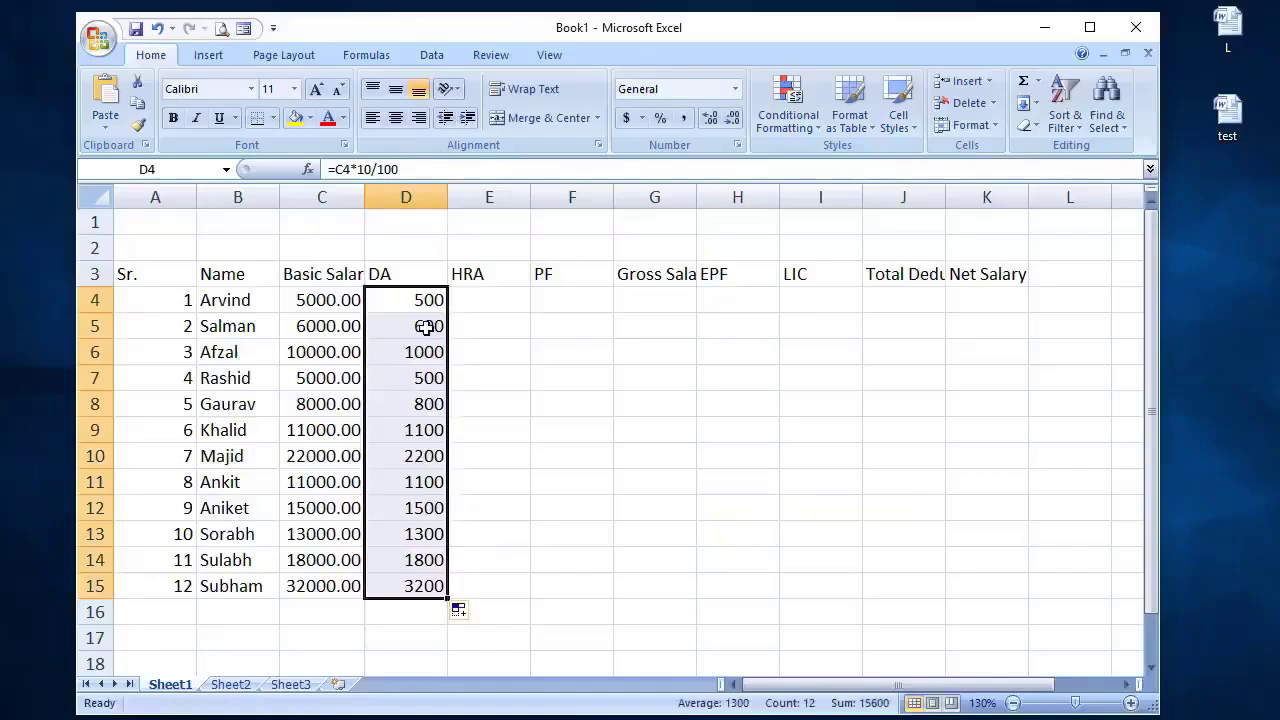
Calculate HRA as 7.5% of basic salary with =C4*7.5/100 in E4 and fill it down to E15.
key(Right)
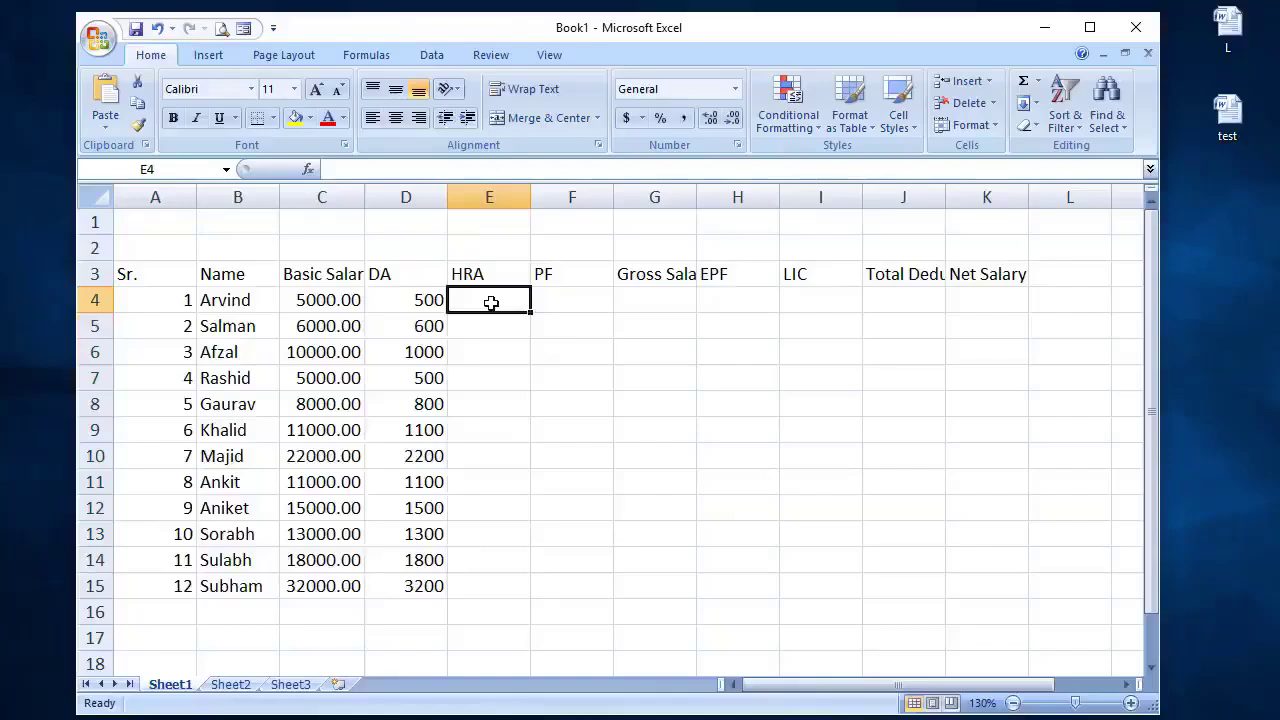
text(=)
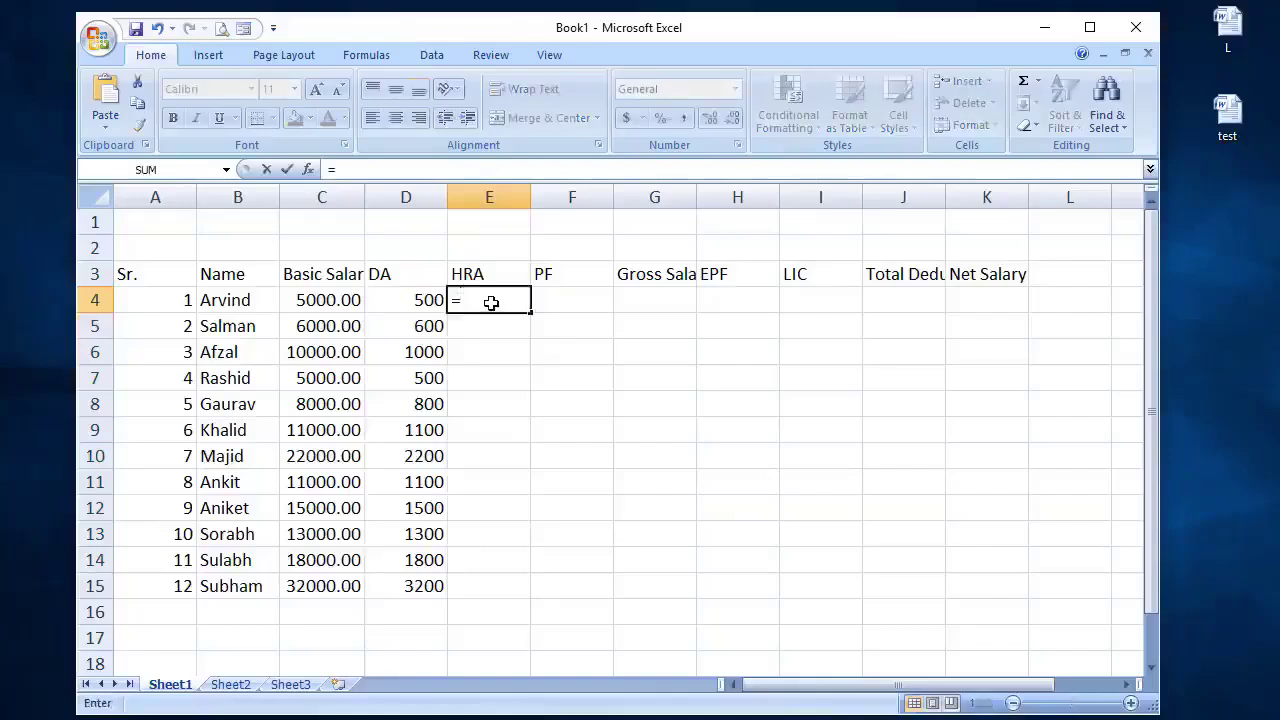
click(343, 299)
text(*)
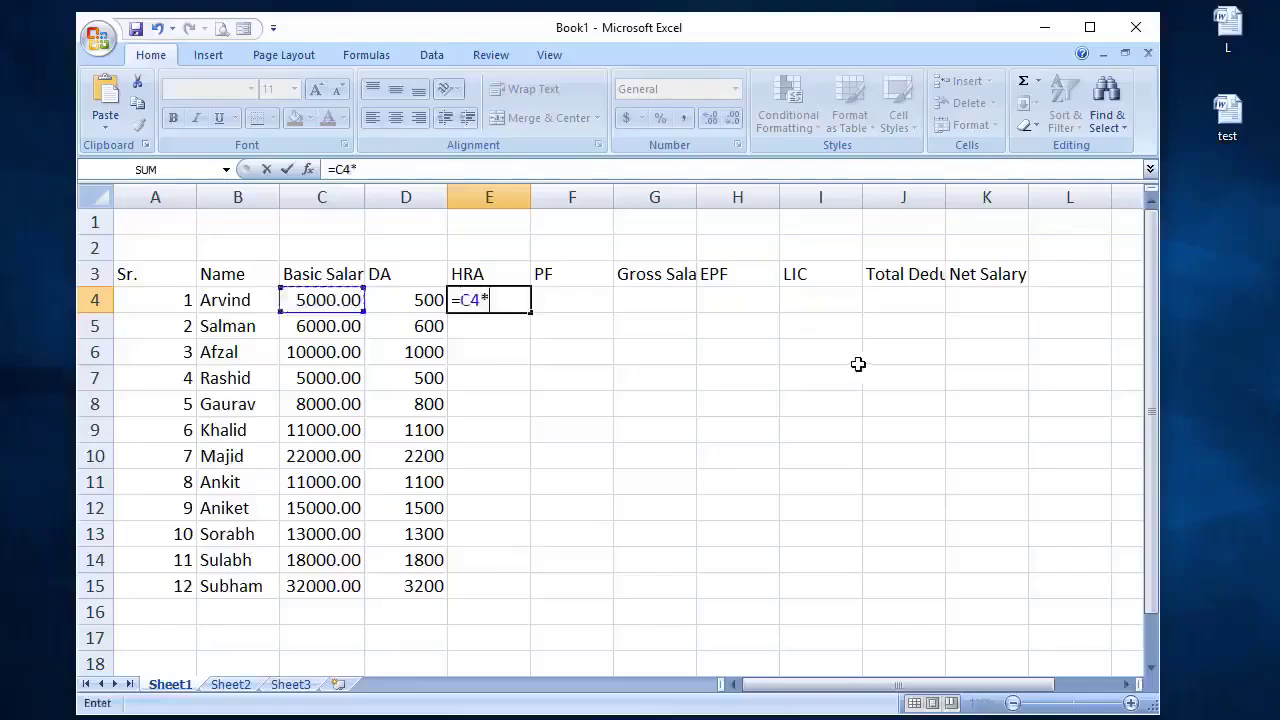
text(7.5/100)
key(Return)
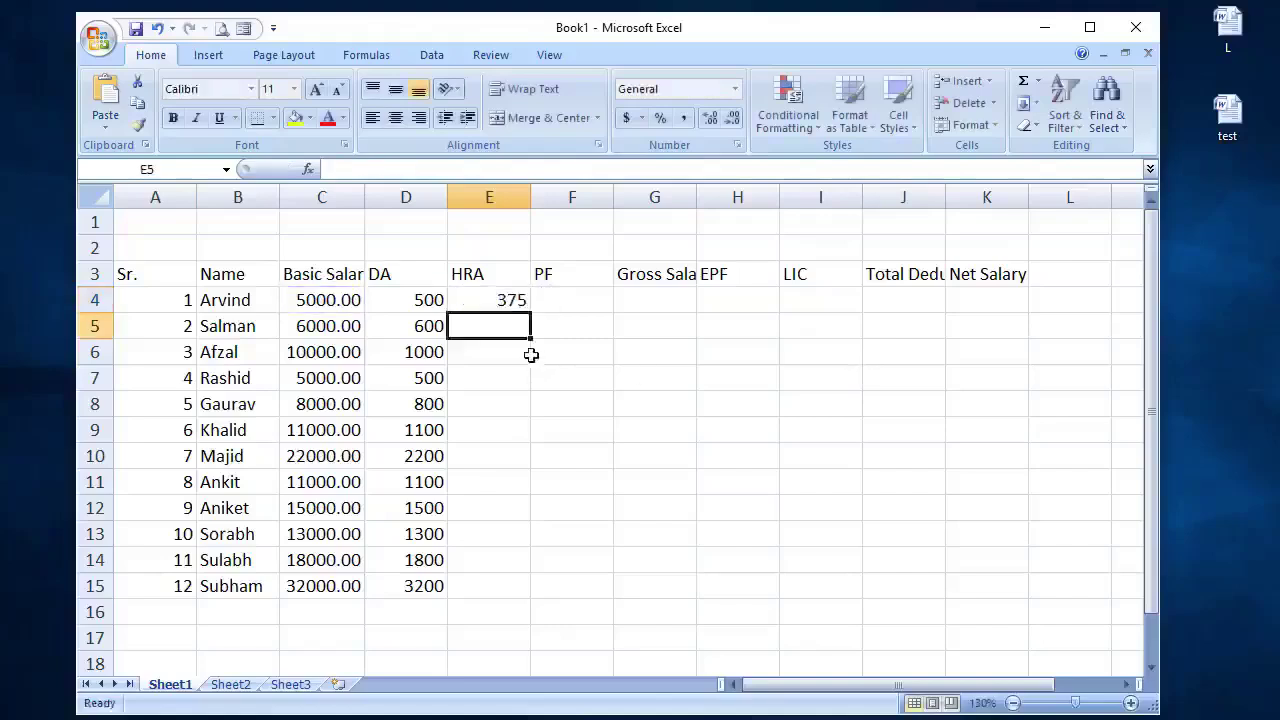
click(511, 297)
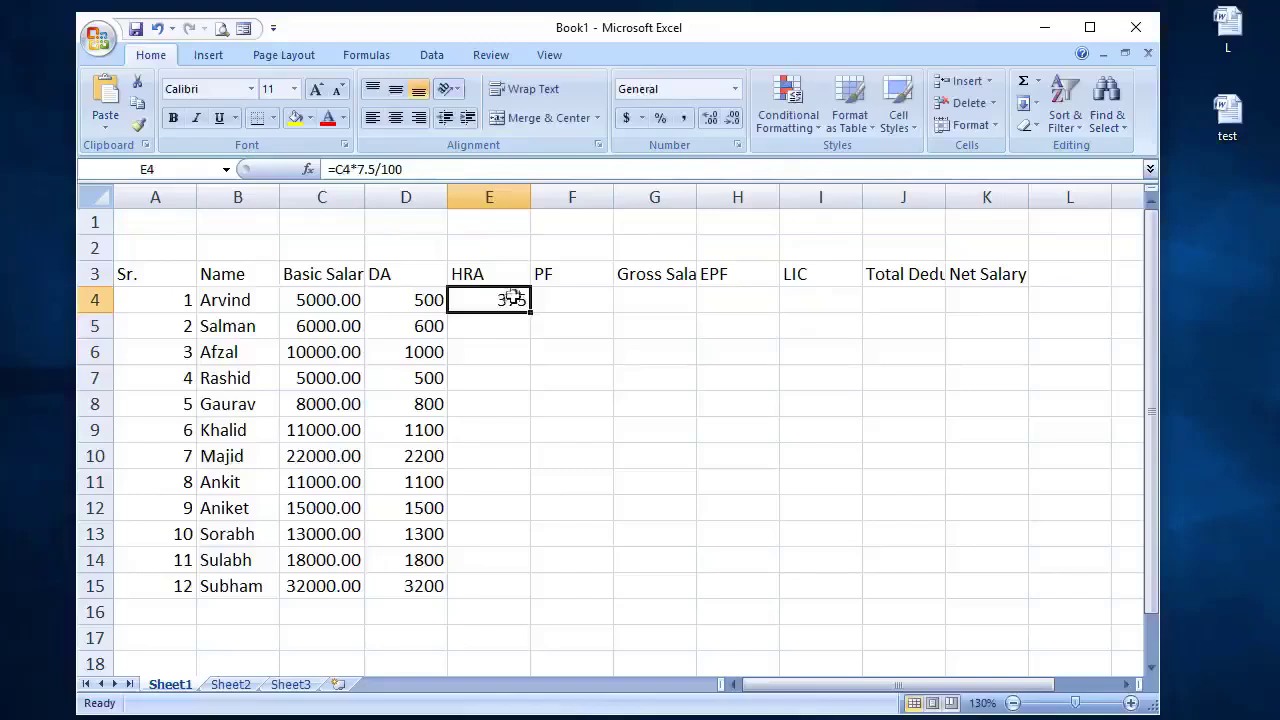
drag(531, 312, 531, 594)
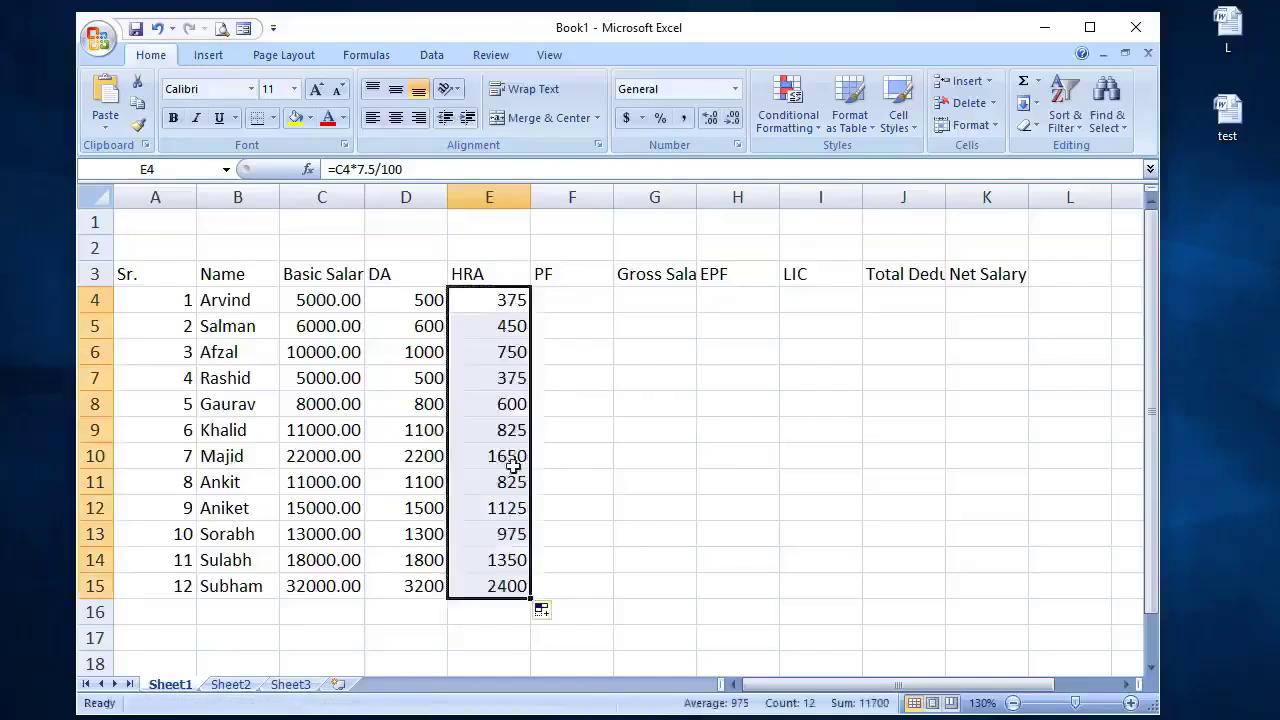
Calculate PF as 15% of basic salary with =C4*15/100 in F4 and fill it down to F15.
click(589, 300)
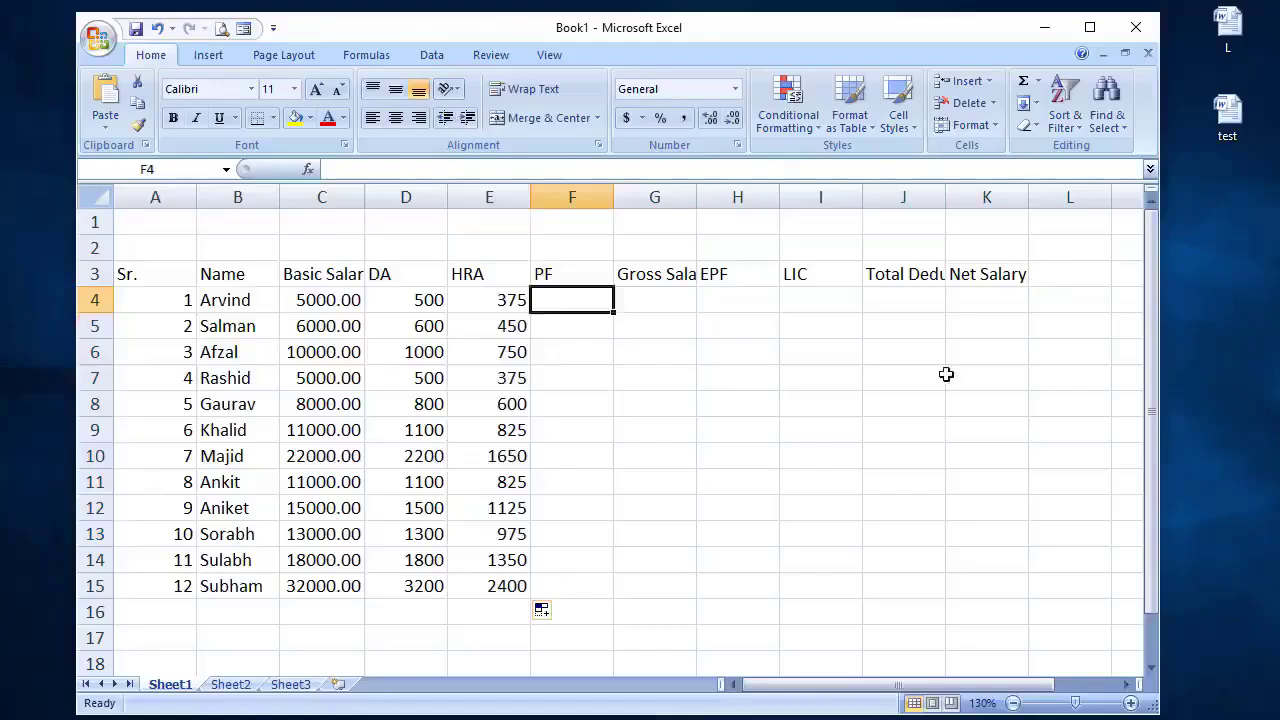
text(=)
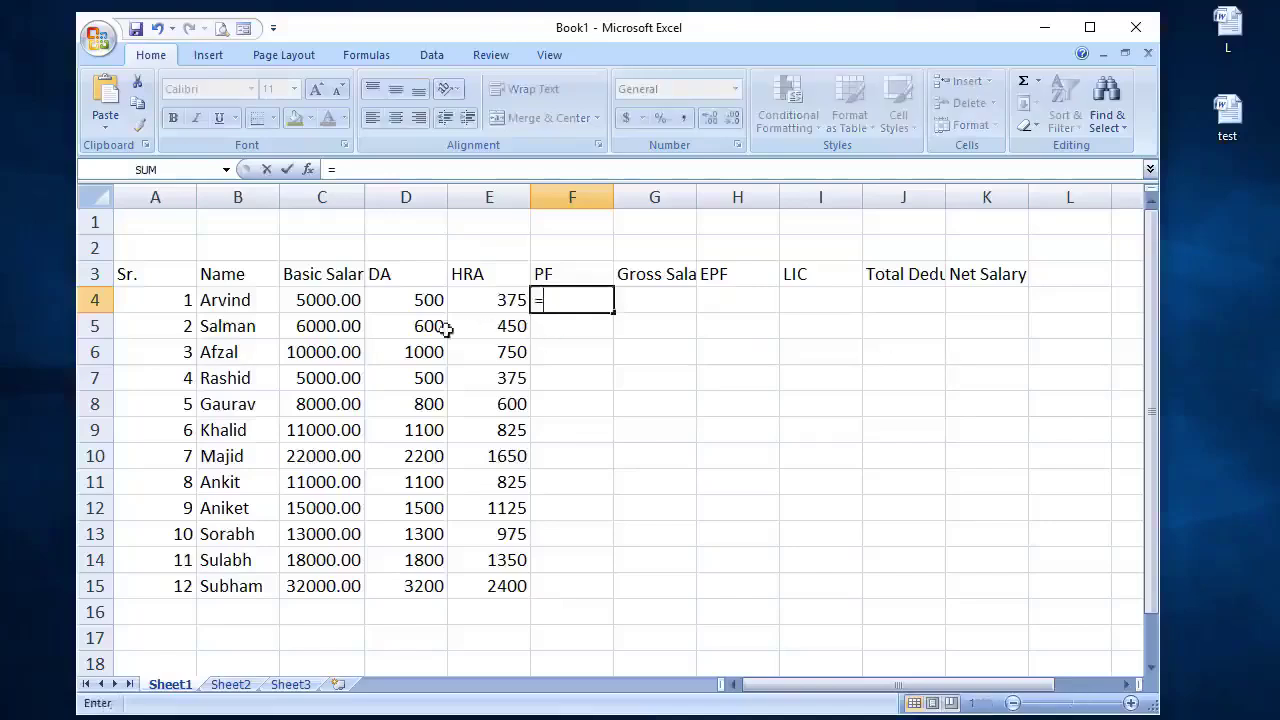
click(338, 300)
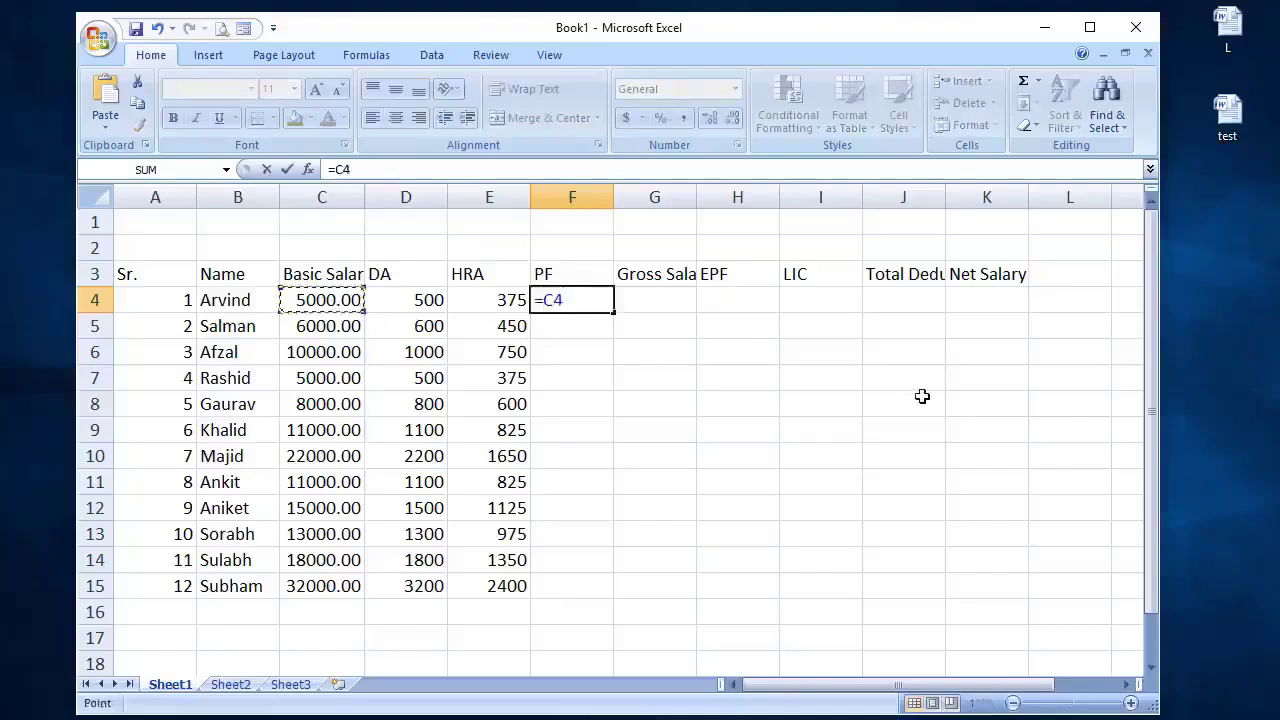
text(*15)
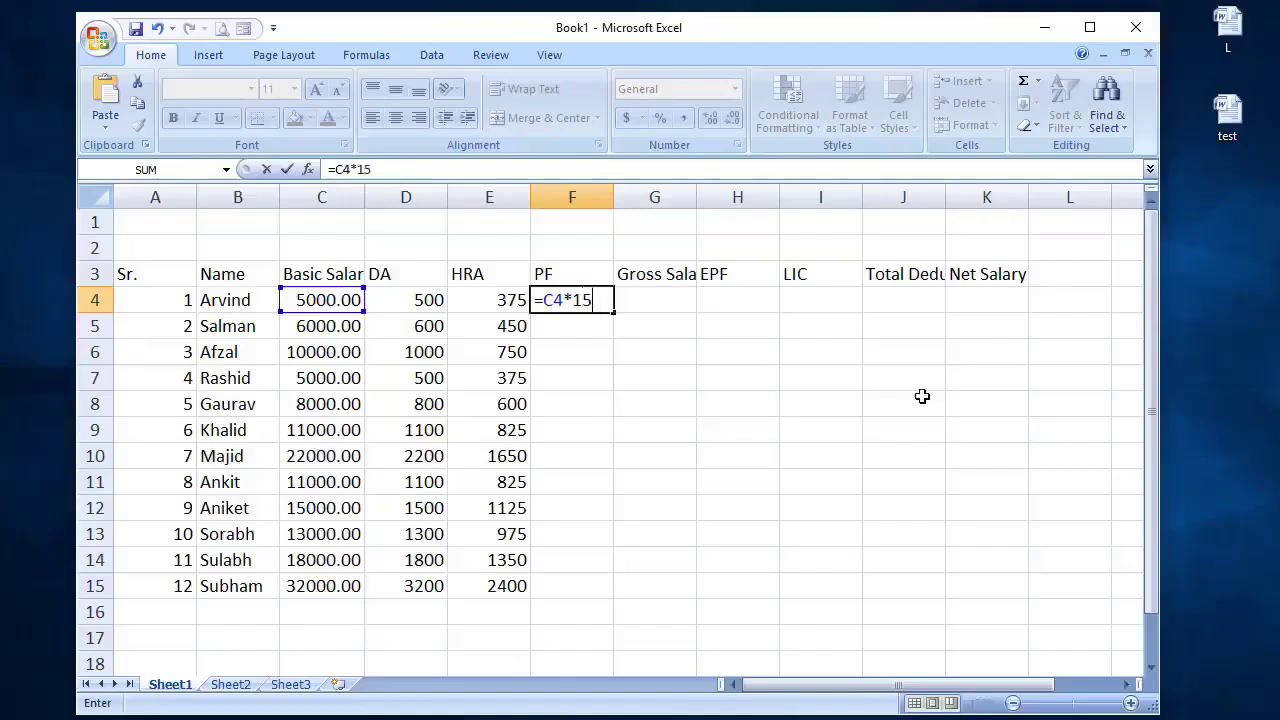
text(/100)
key(Return)
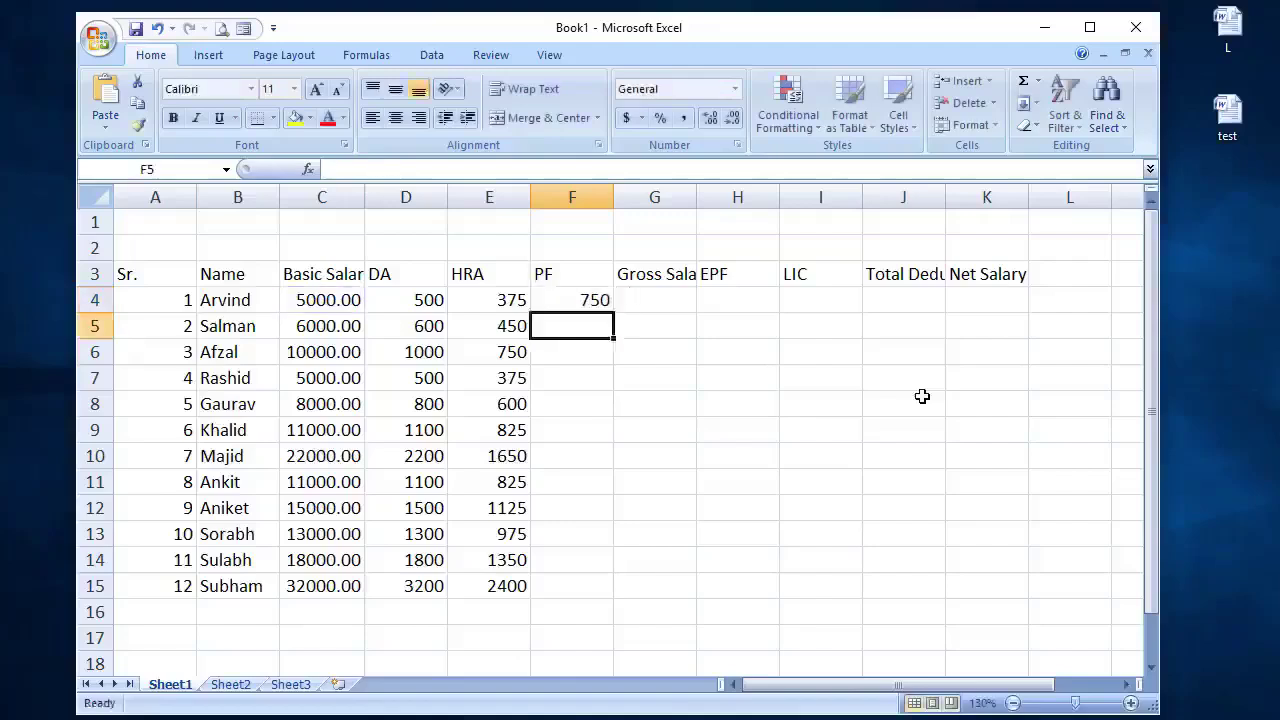
click(605, 300)
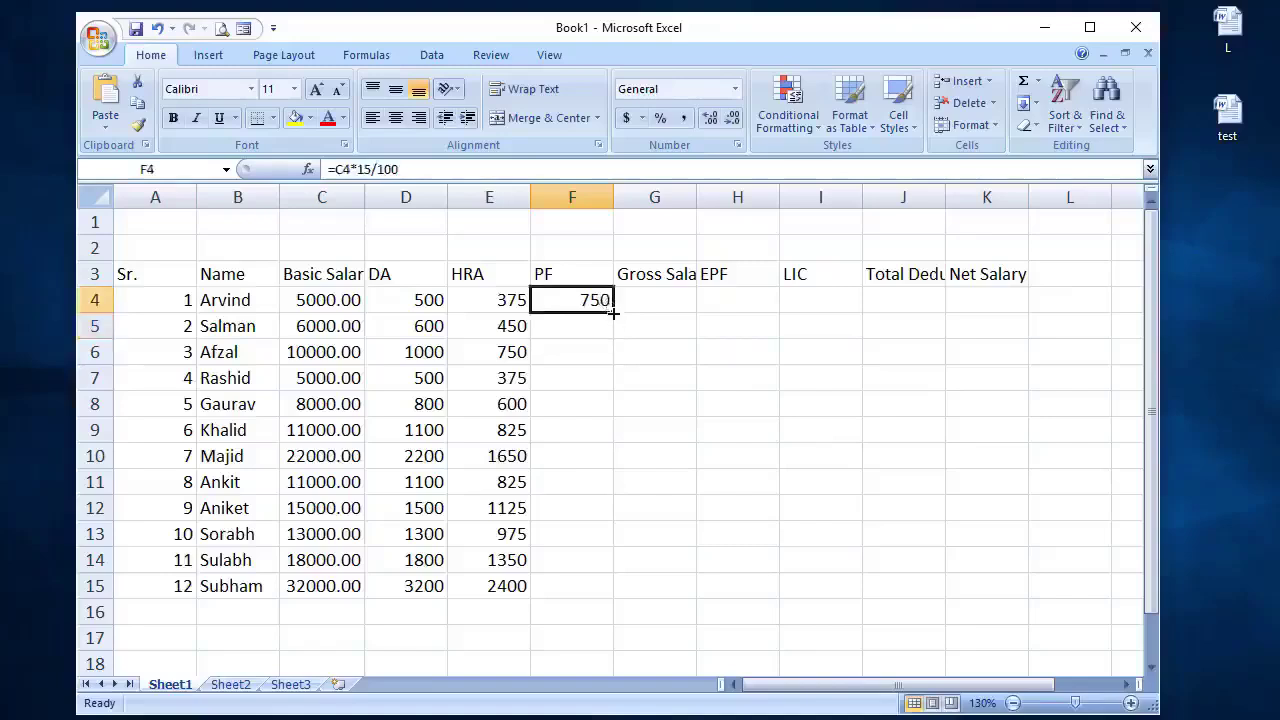
drag(613, 313, 615, 598)
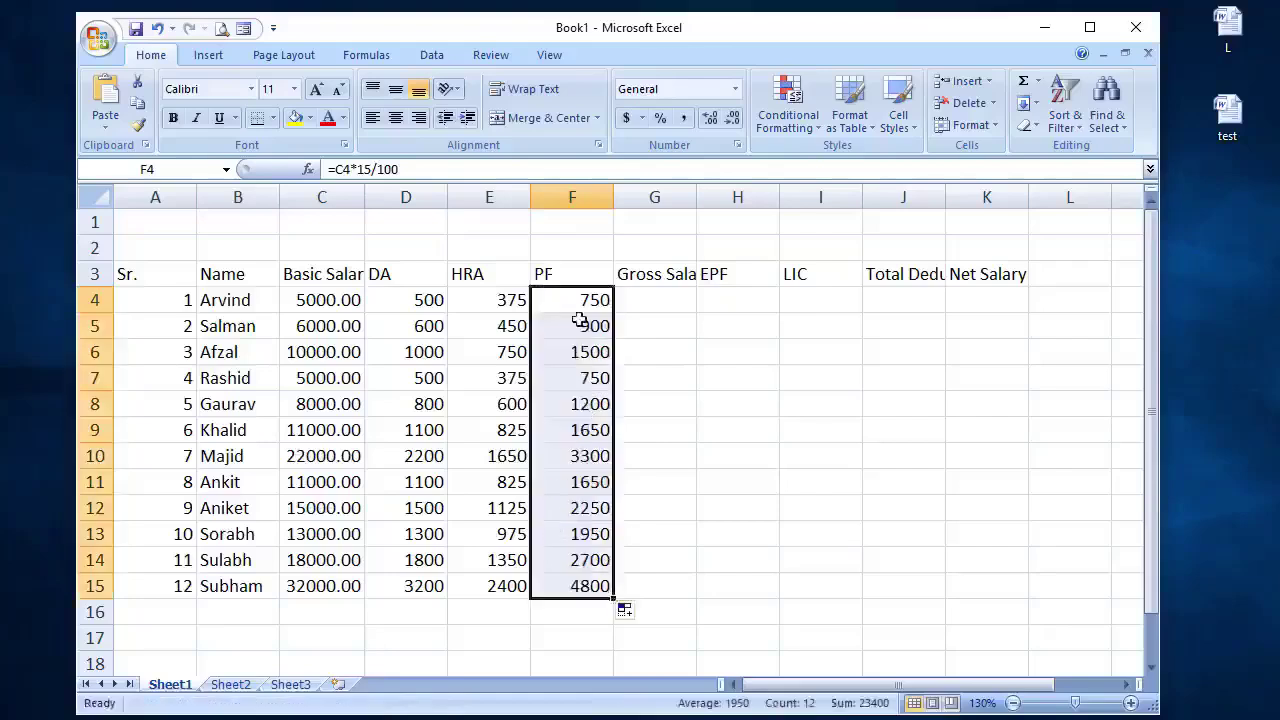
Try the formula =SUM(C4:F4) in G4 for the first employee's gross salary and clear the cell again.
click(643, 298)
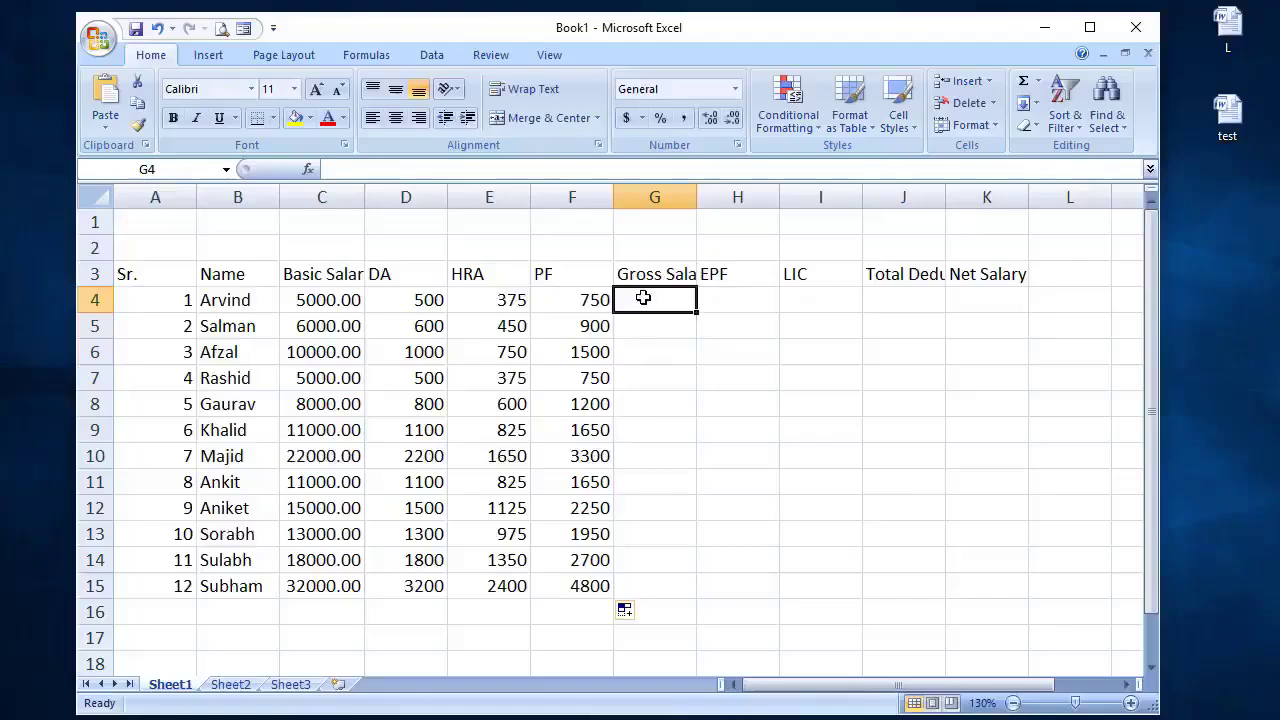
text(=sum)
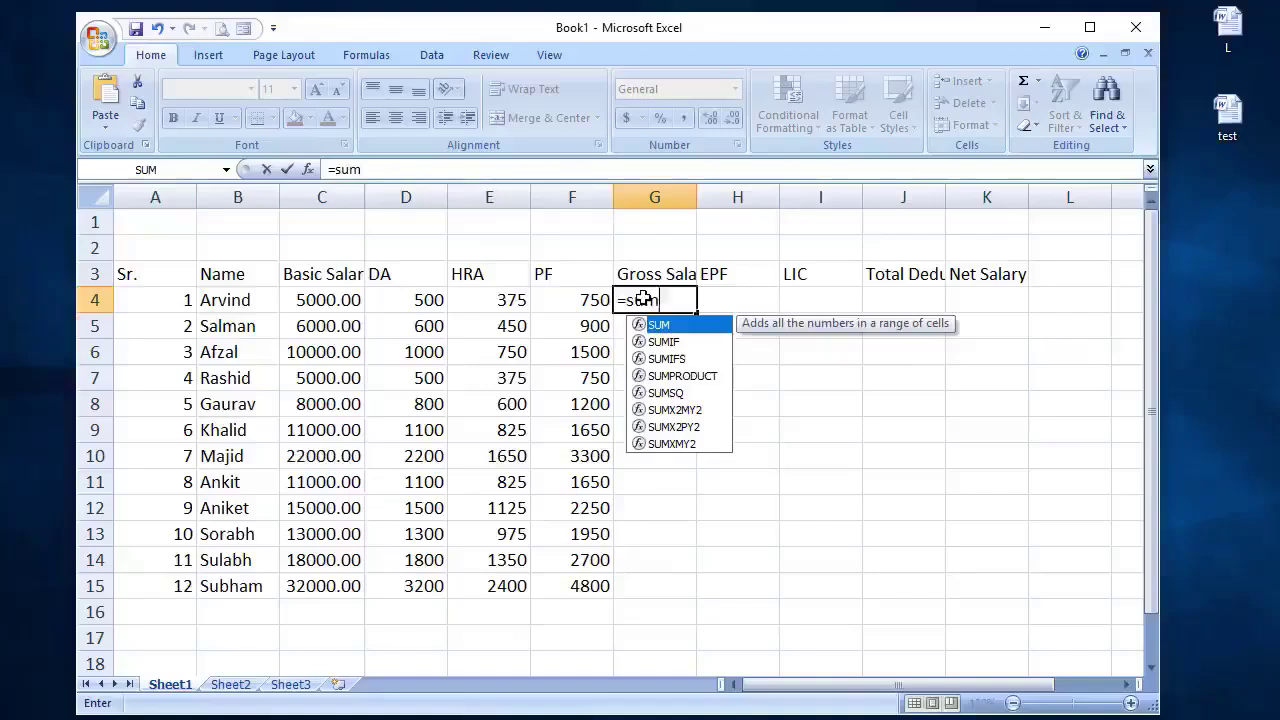
text(()
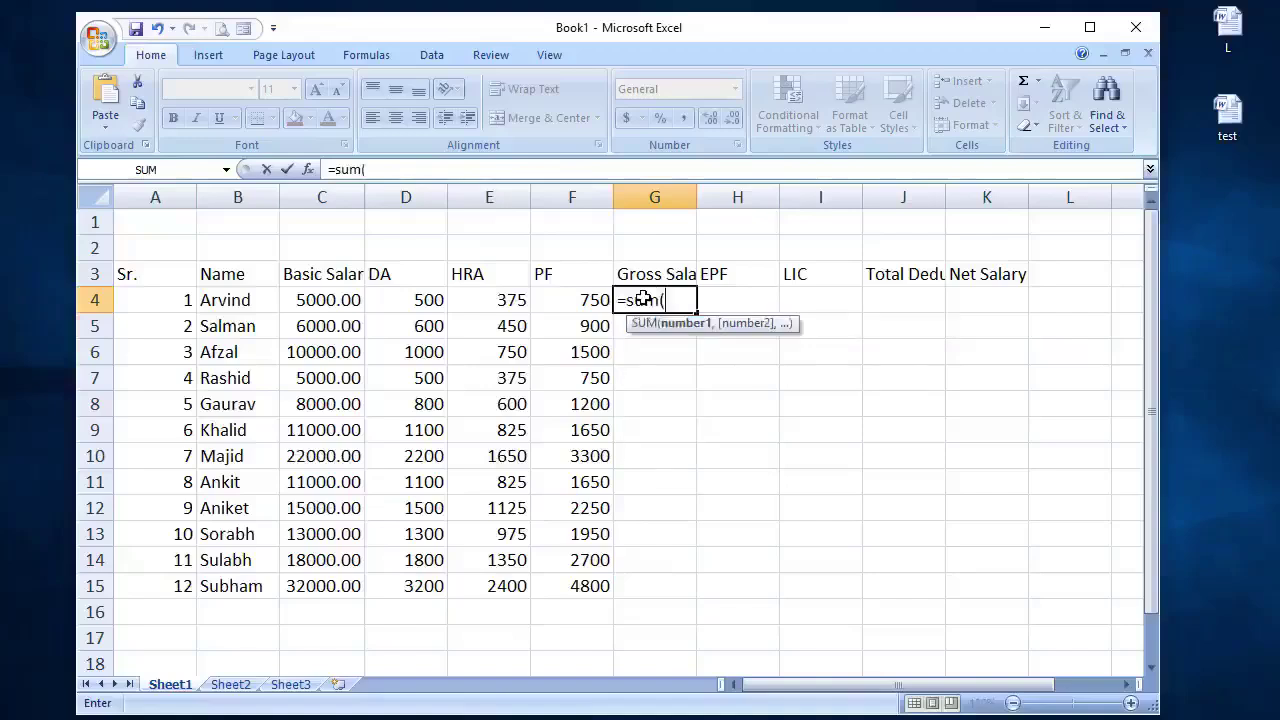
click(317, 304)
drag(317, 304, 560, 300)
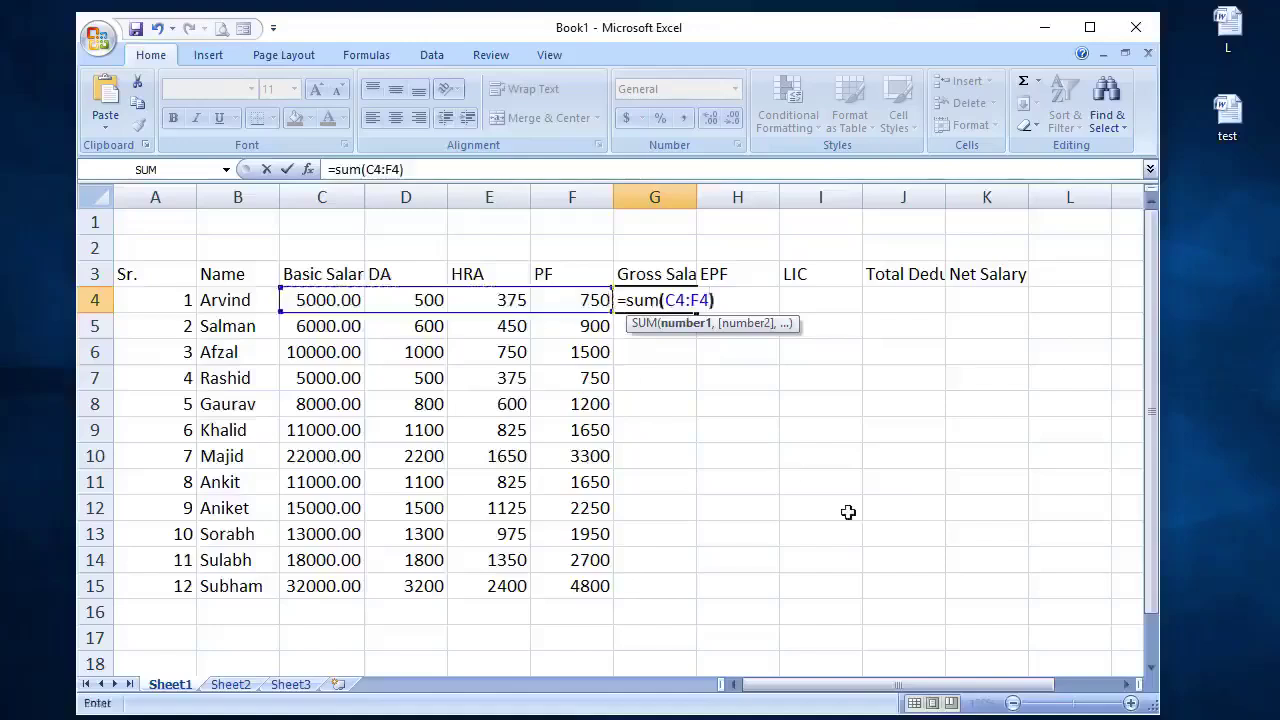
text())
key(Return)
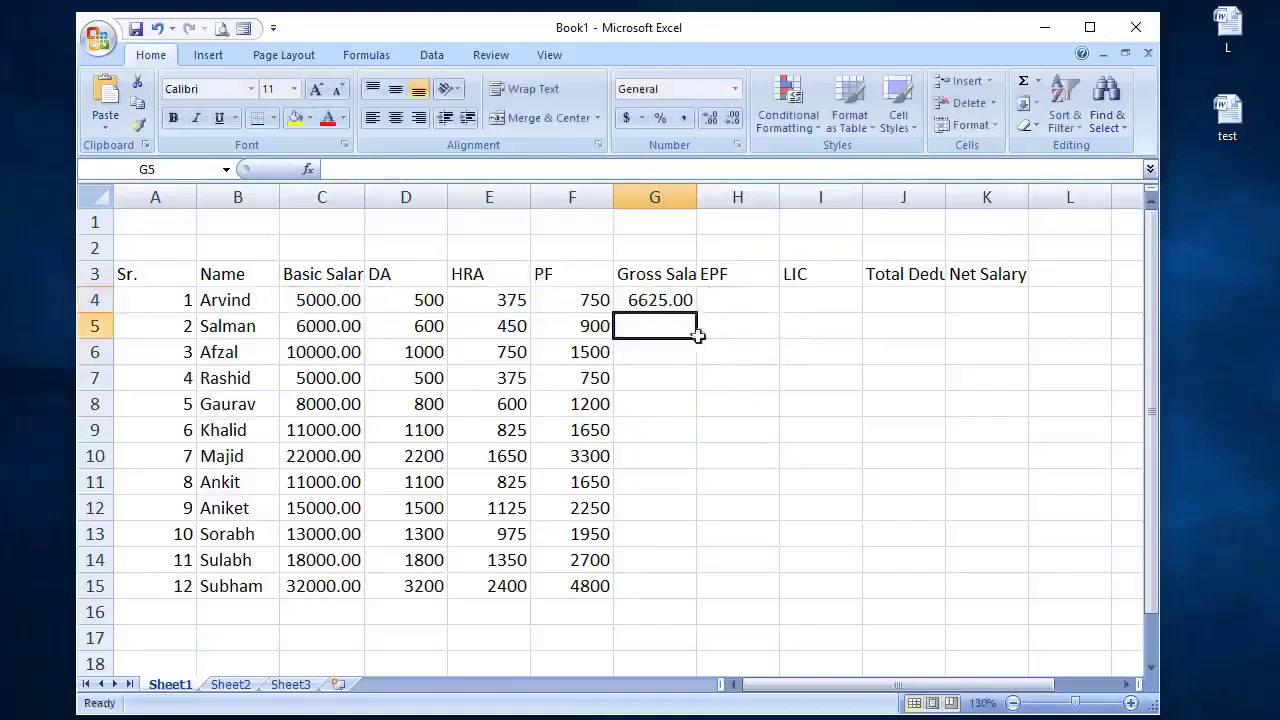
click(669, 296)
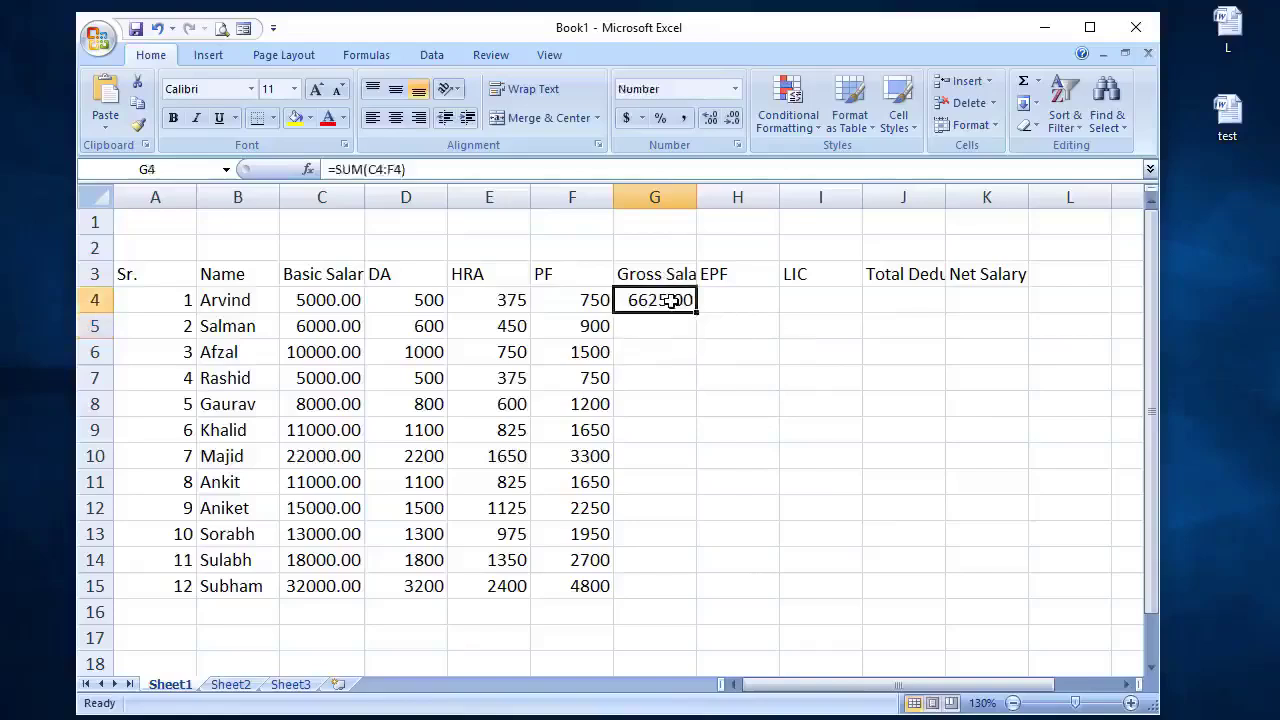
key(Delete)
AutoSum C4:F4 into G4 as the first employee's gross salary and fill the formula down to G15.
drag(345, 305, 639, 300)
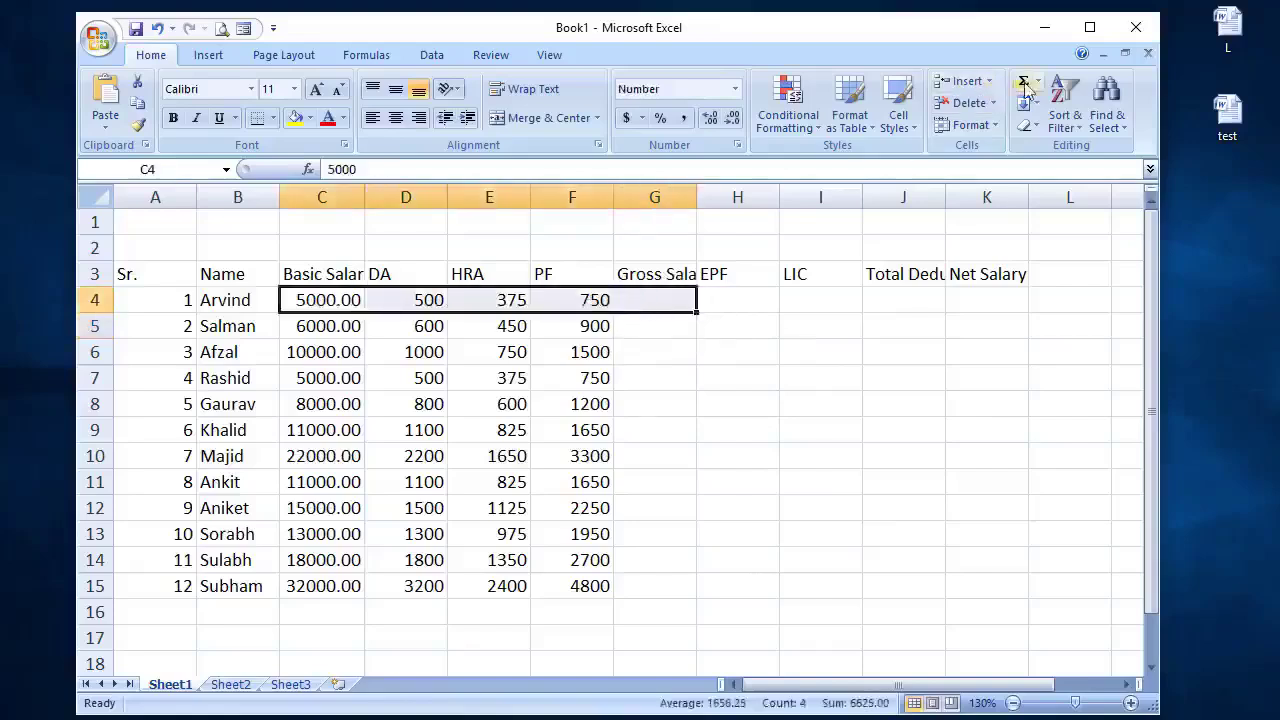
click(1023, 80)
click(661, 303)
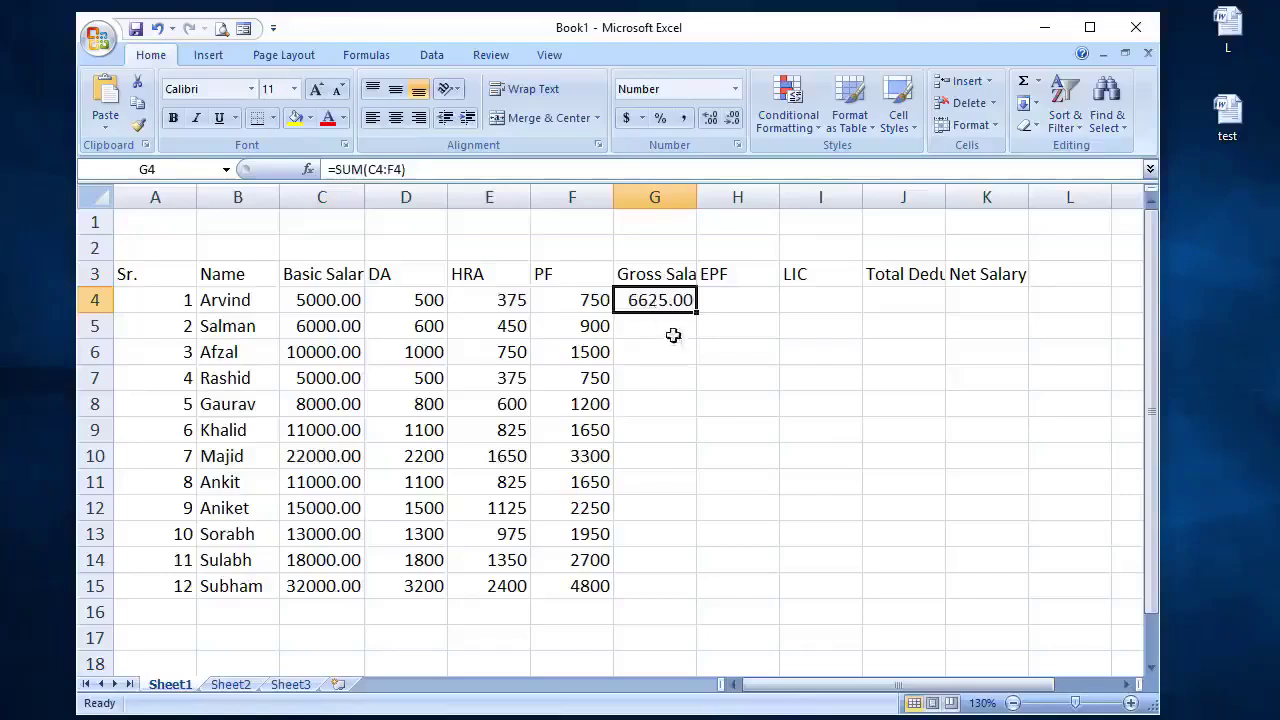
drag(700, 314, 702, 594)
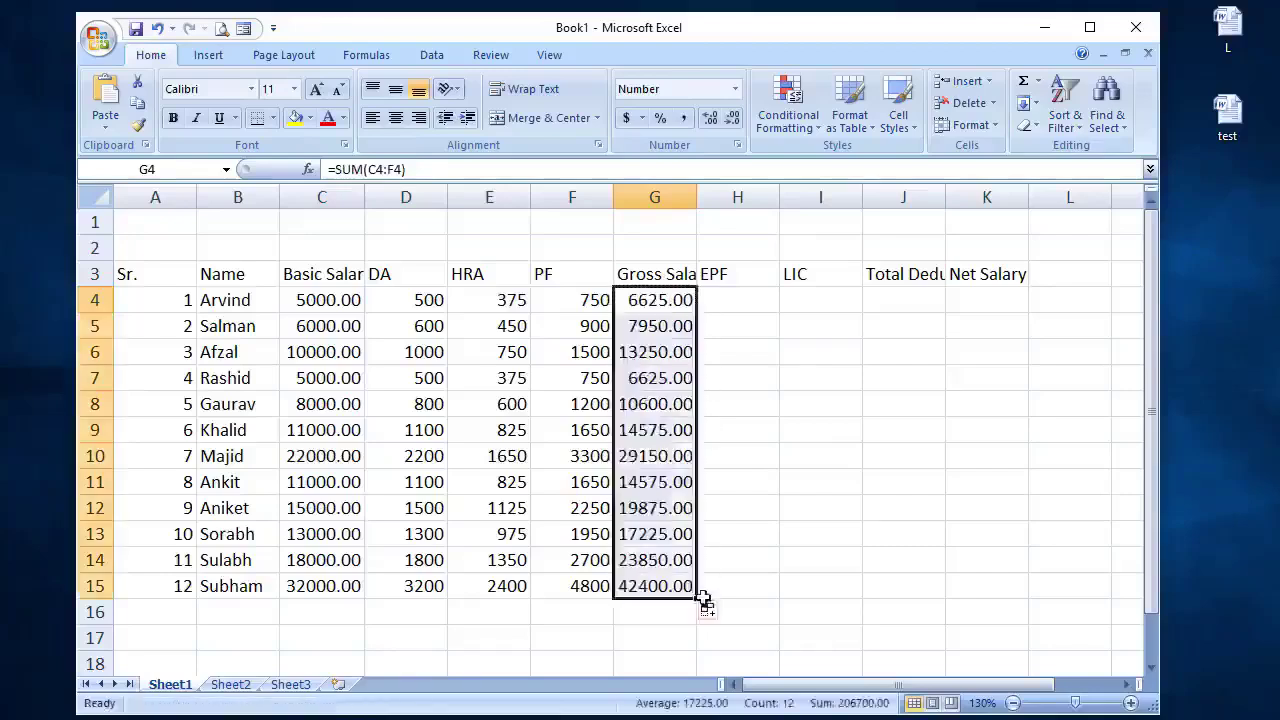
Calculate EPF as half of PF with =F4/2 in H4 and fill it down to H15.
click(746, 299)
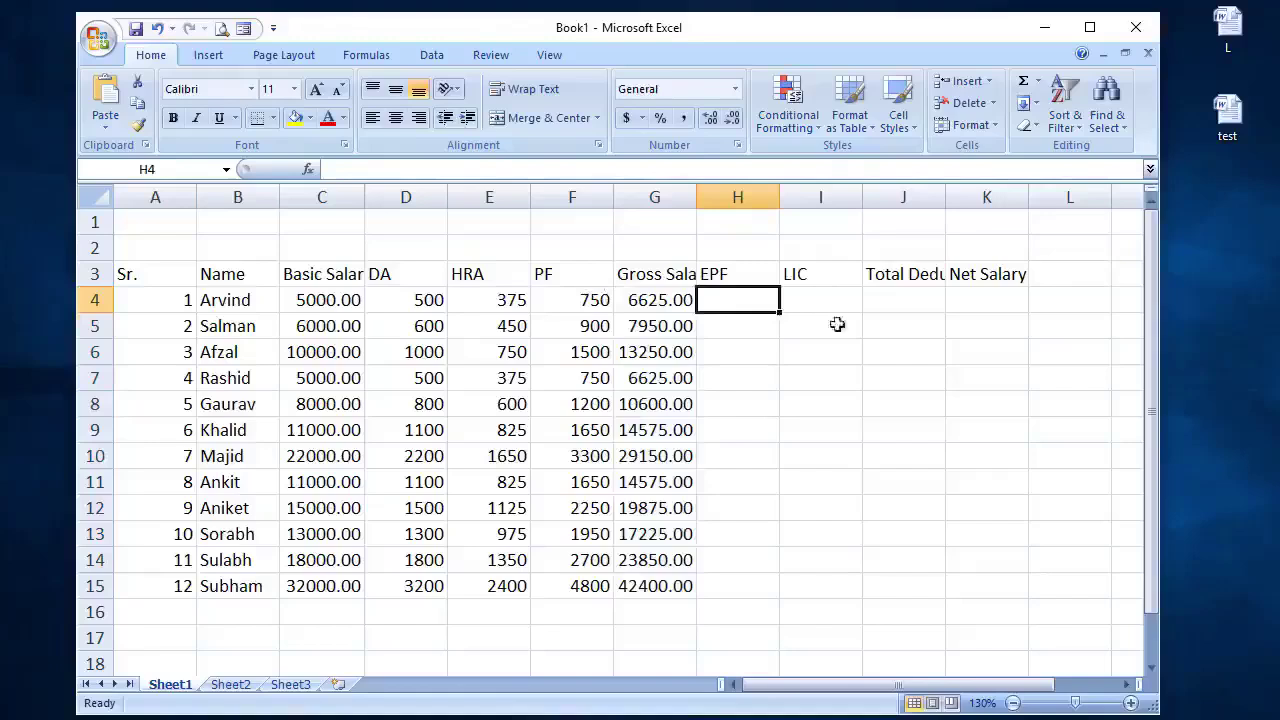
text(=)
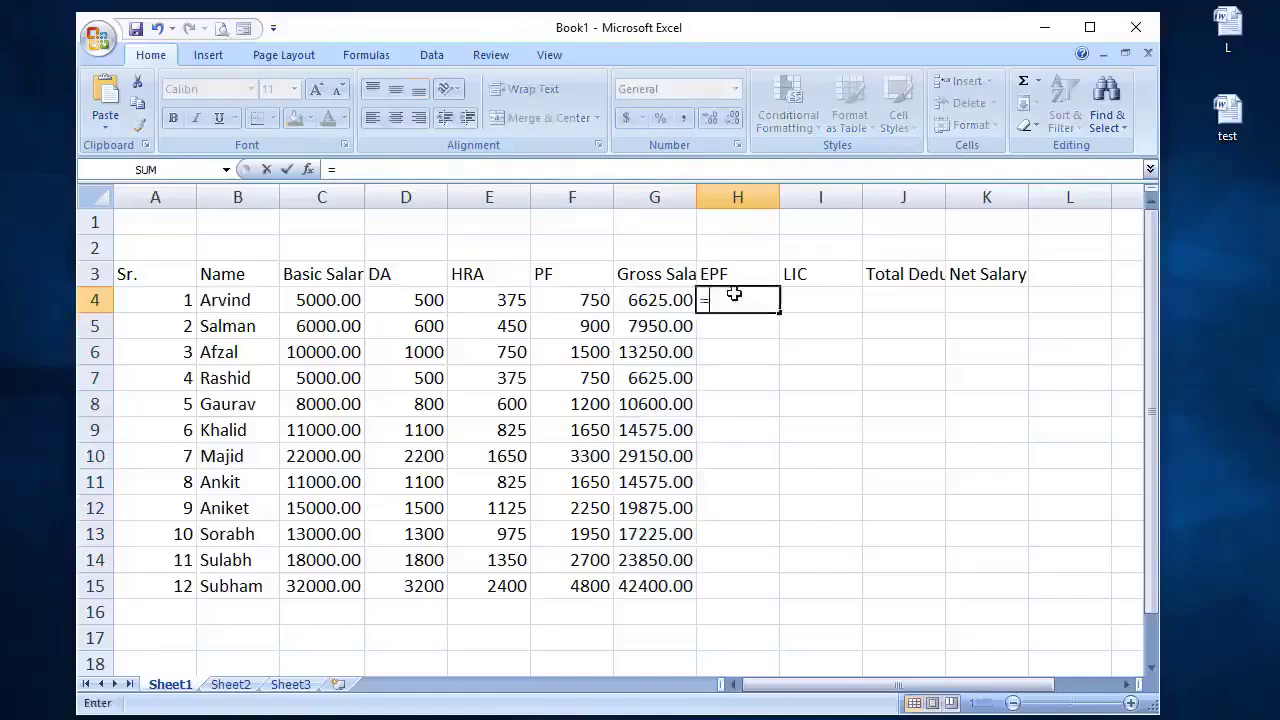
click(577, 300)
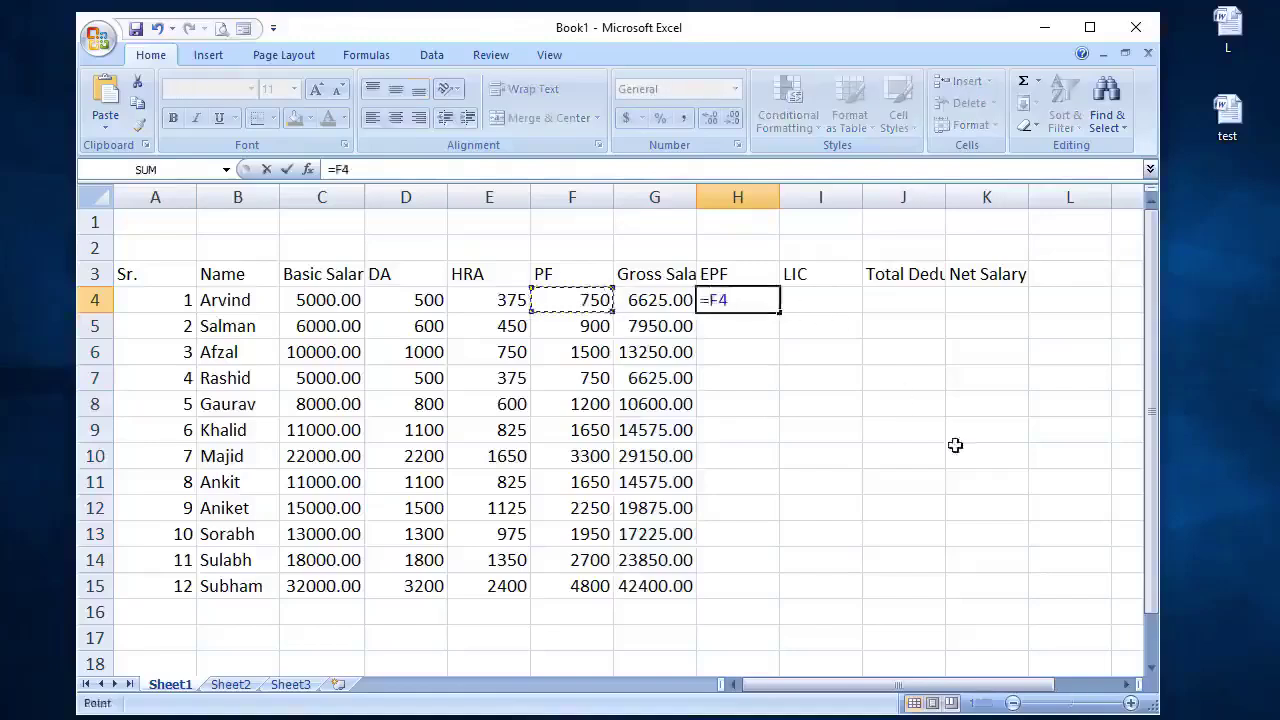
text(/2)
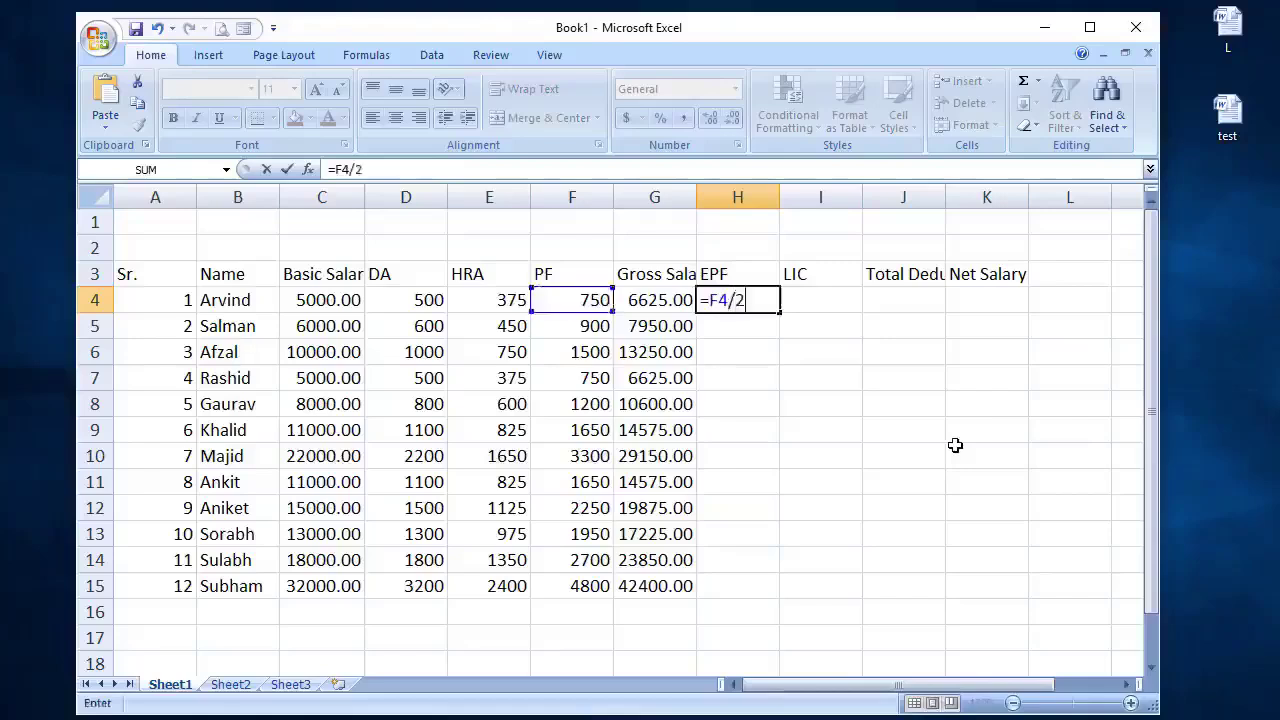
key(Return)
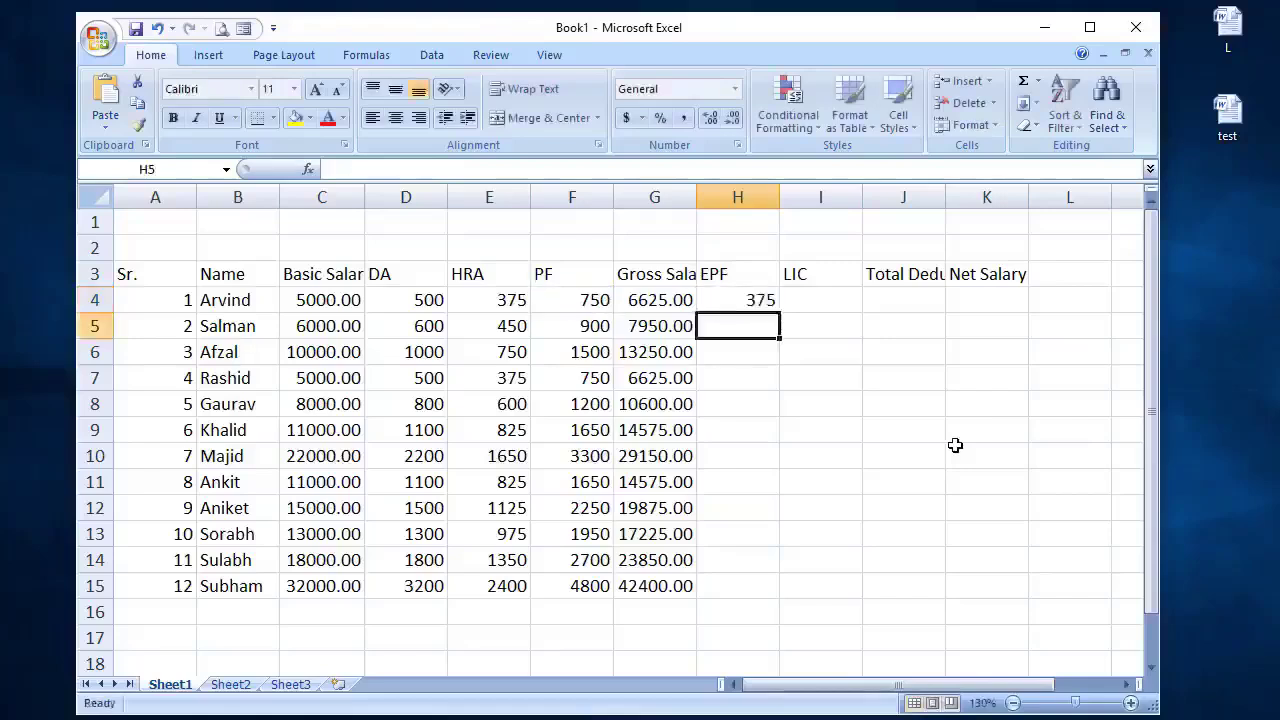
click(755, 299)
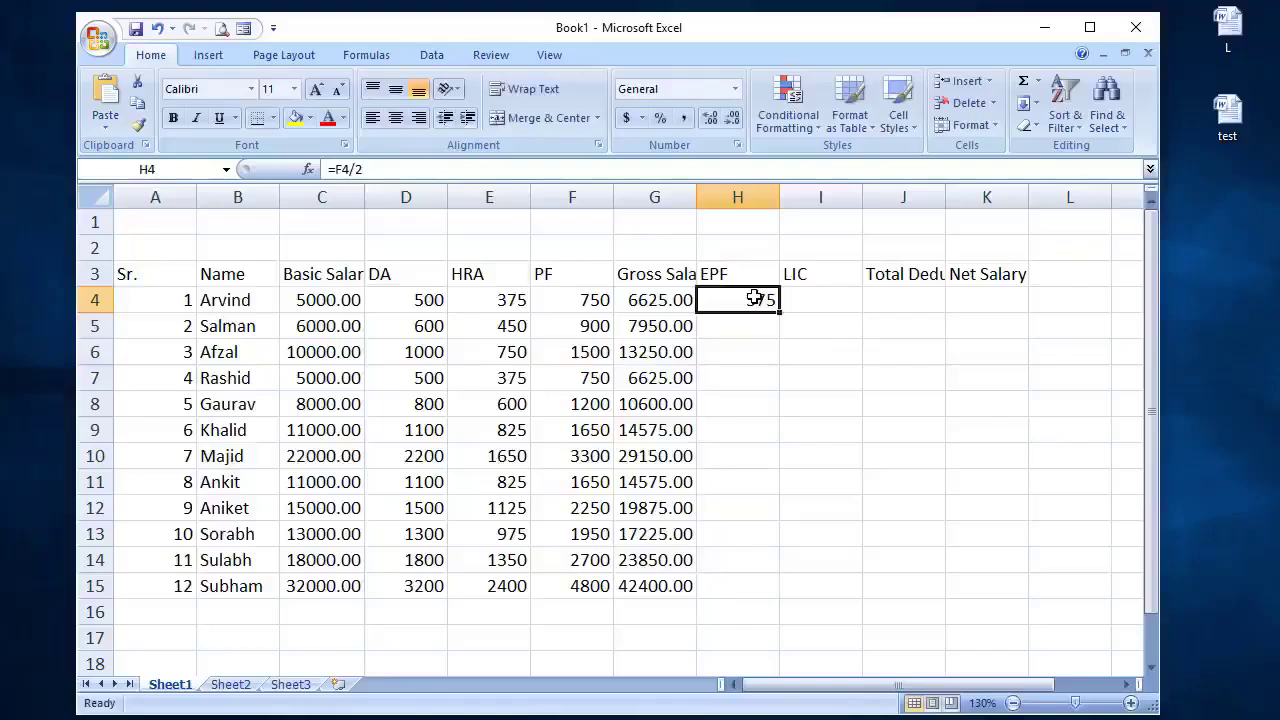
drag(779, 311, 772, 598)
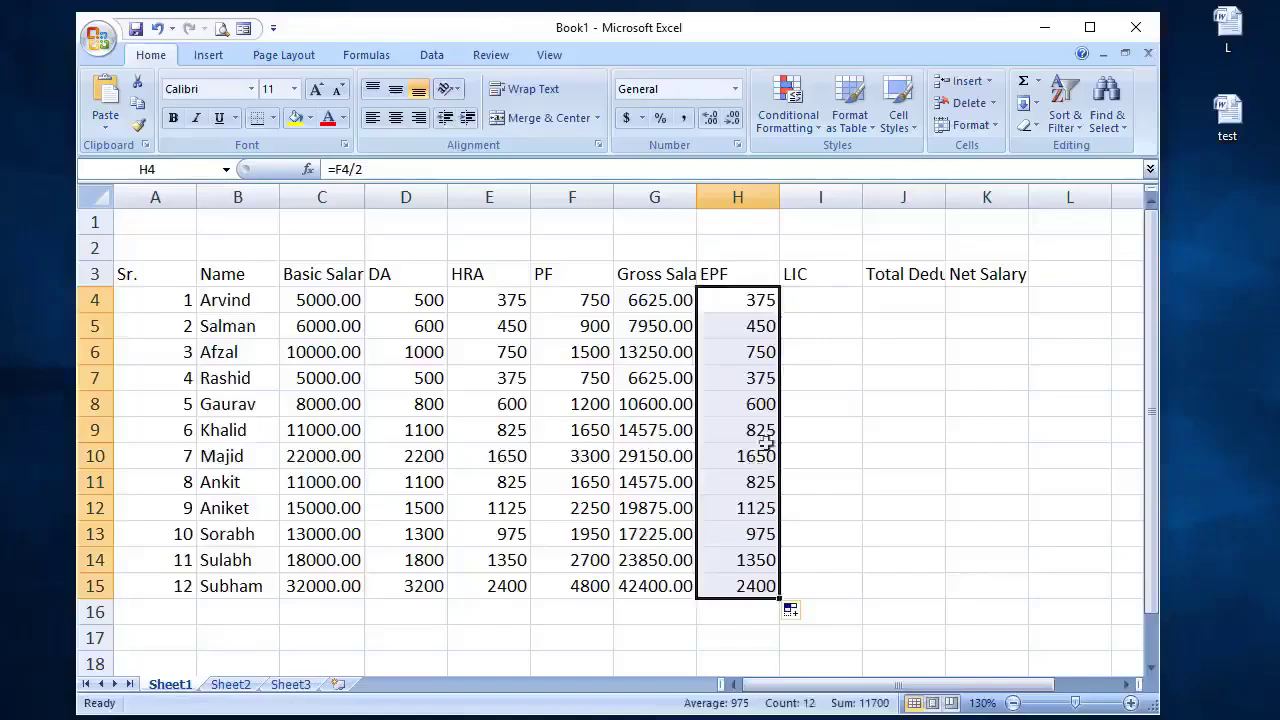
Calculate the first employee's LIC as half of EPF with the formula =H4/2 in I4.
click(834, 304)
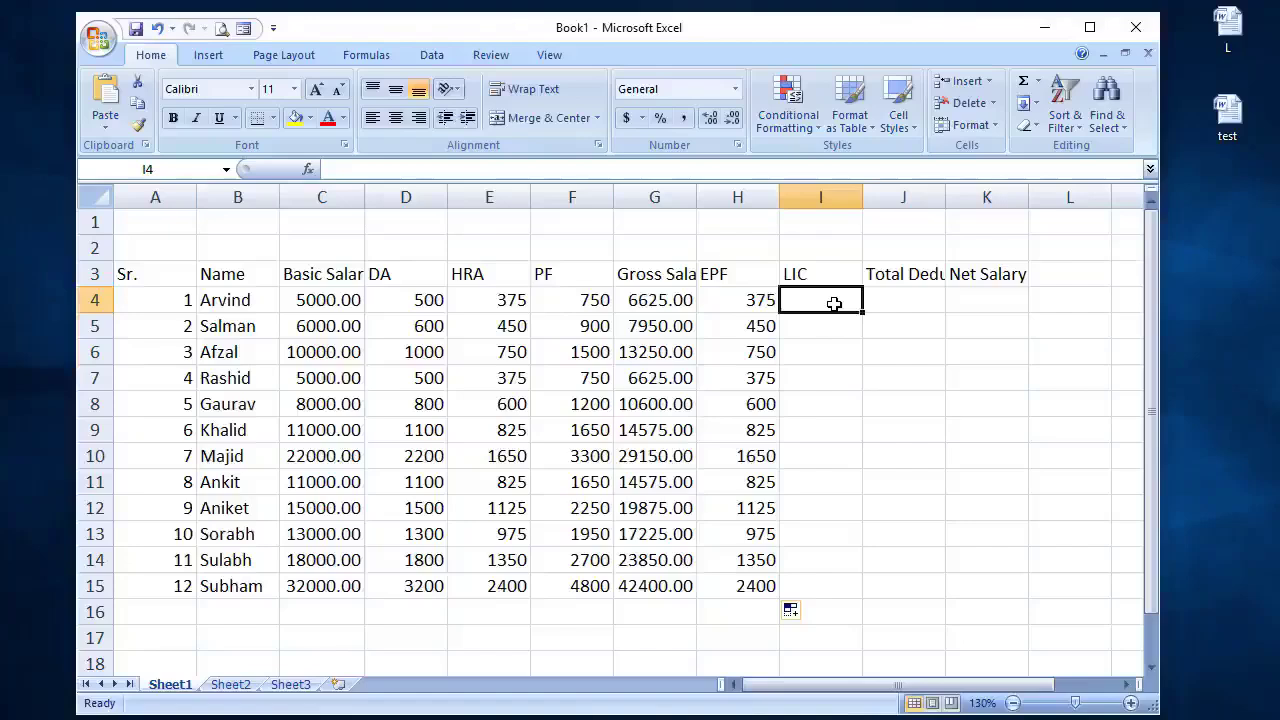
text(=)
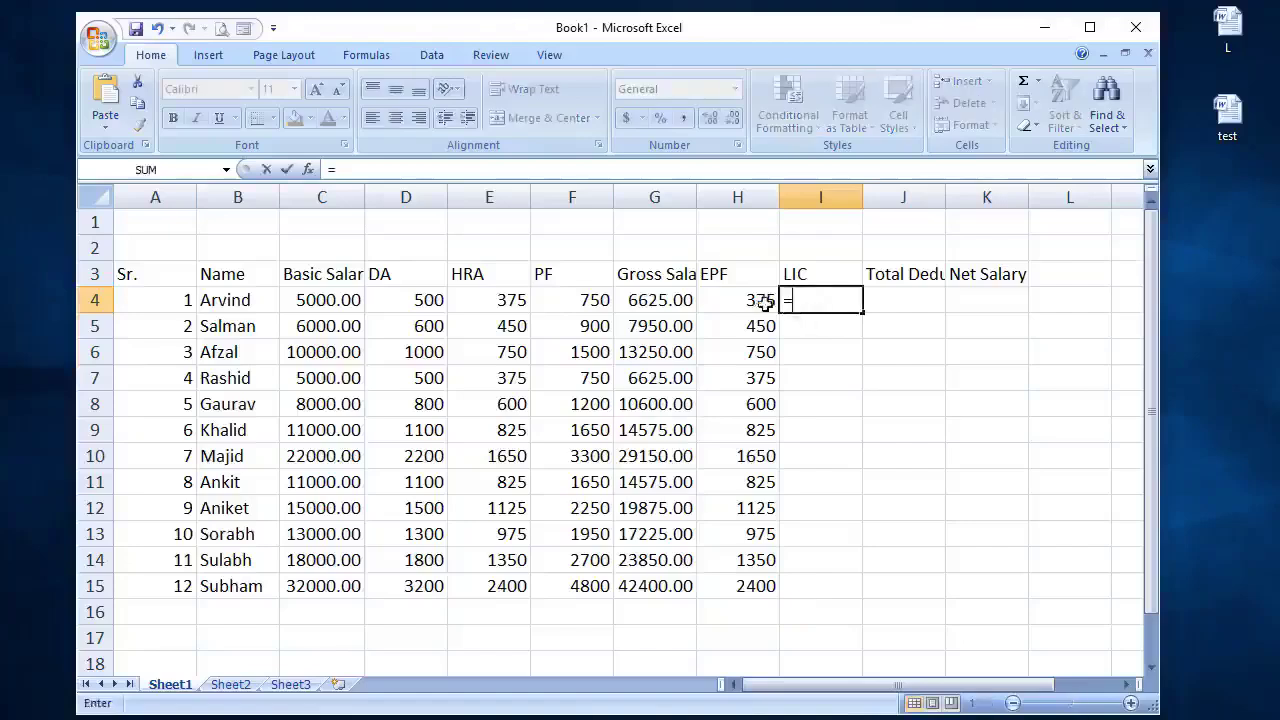
click(768, 300)
text(/2)
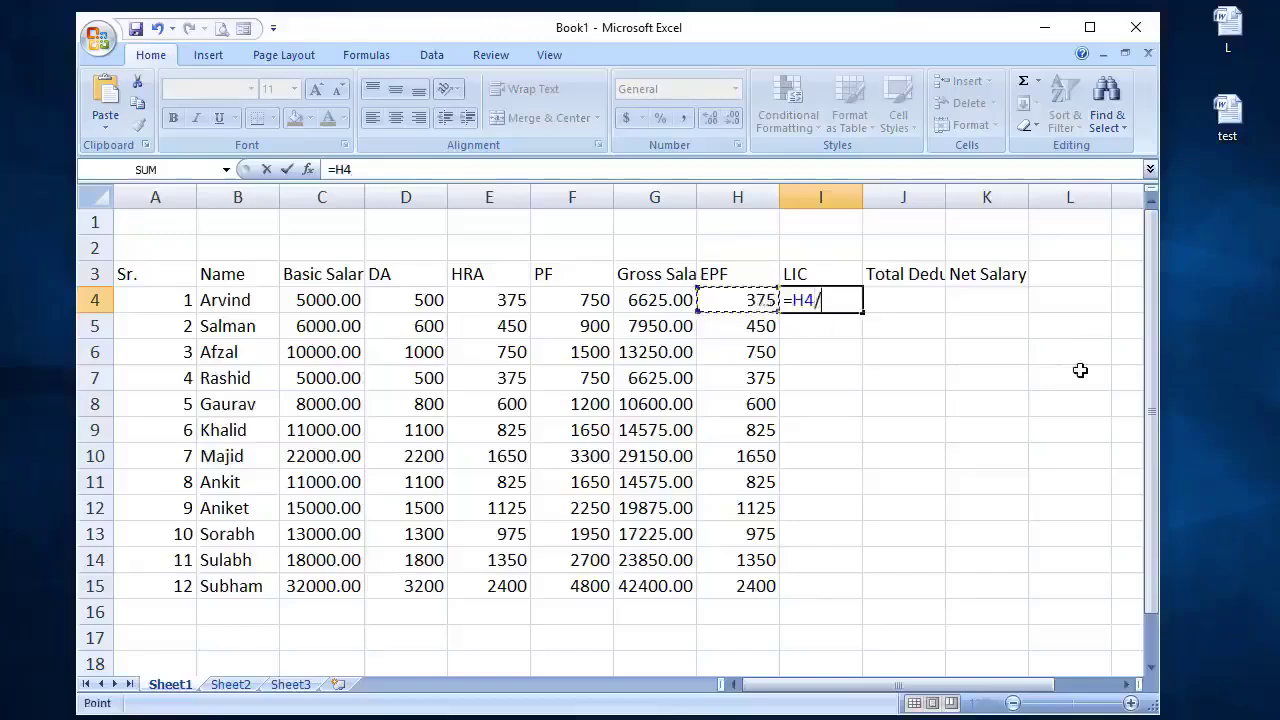
key(Return)
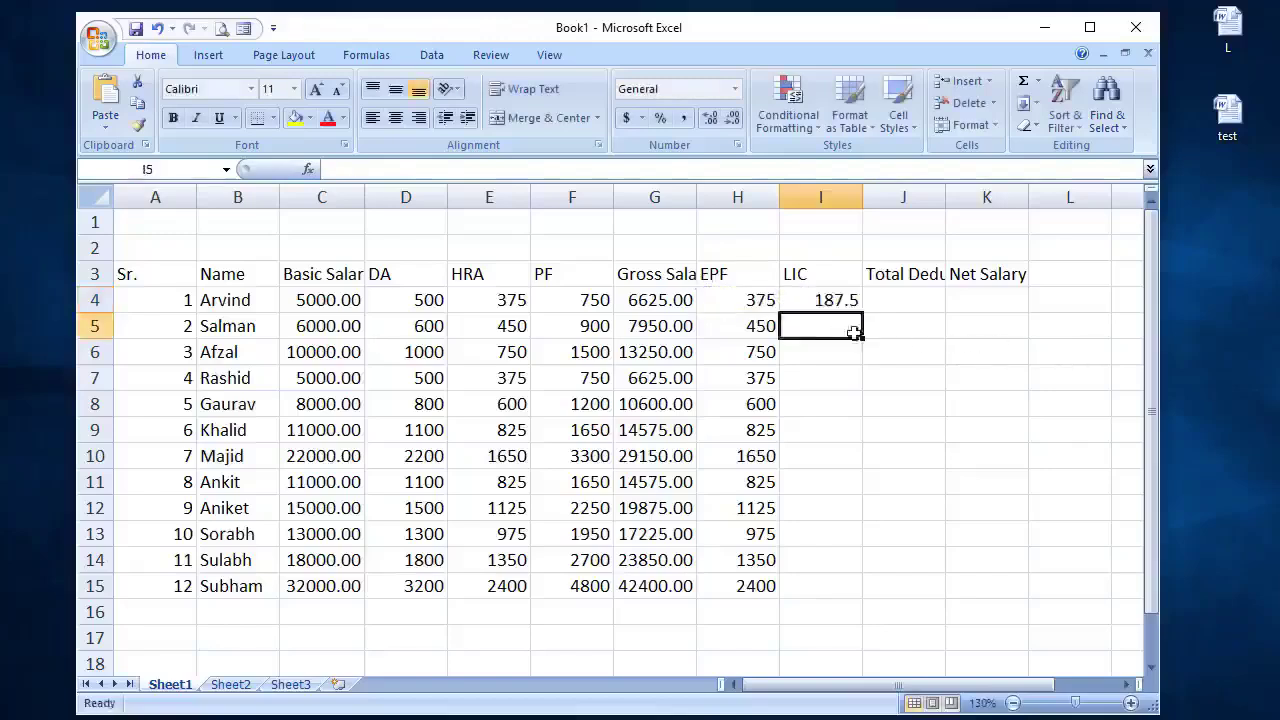
Fill the LIC formula from I4 down to I15 and widen the Total Deduction column to fit its heading.
click(836, 300)
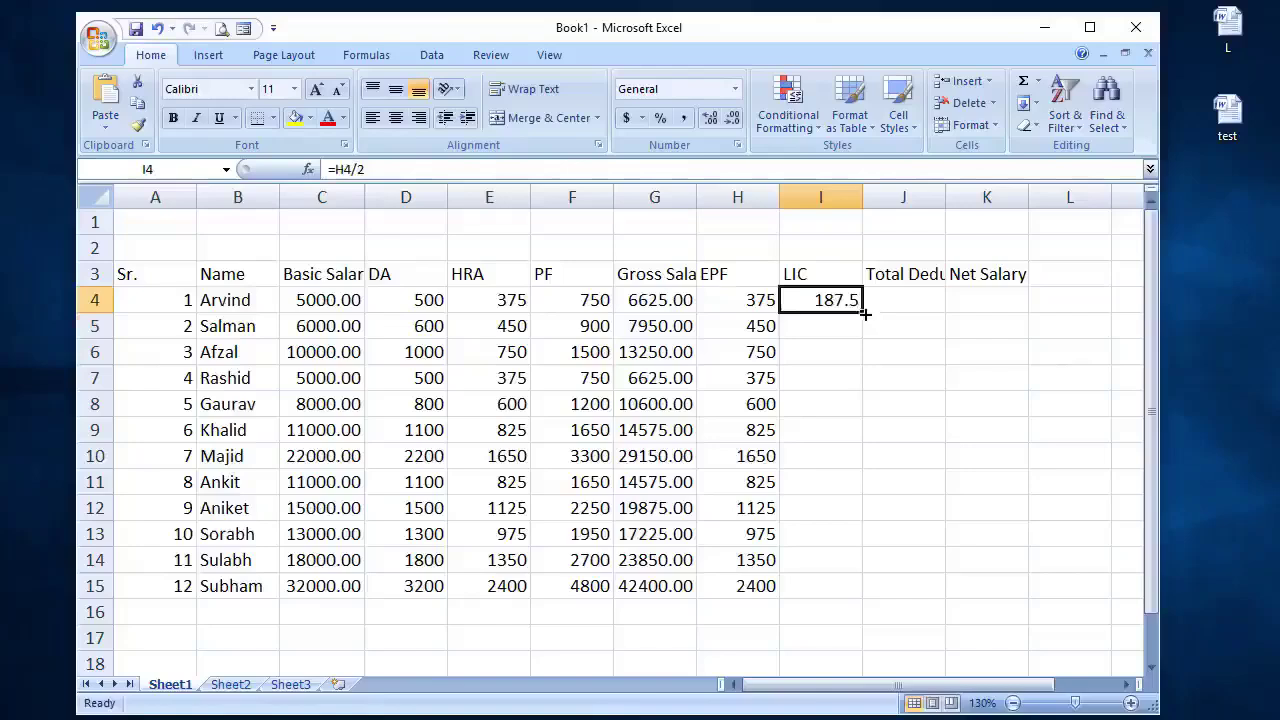
drag(864, 313, 855, 597)
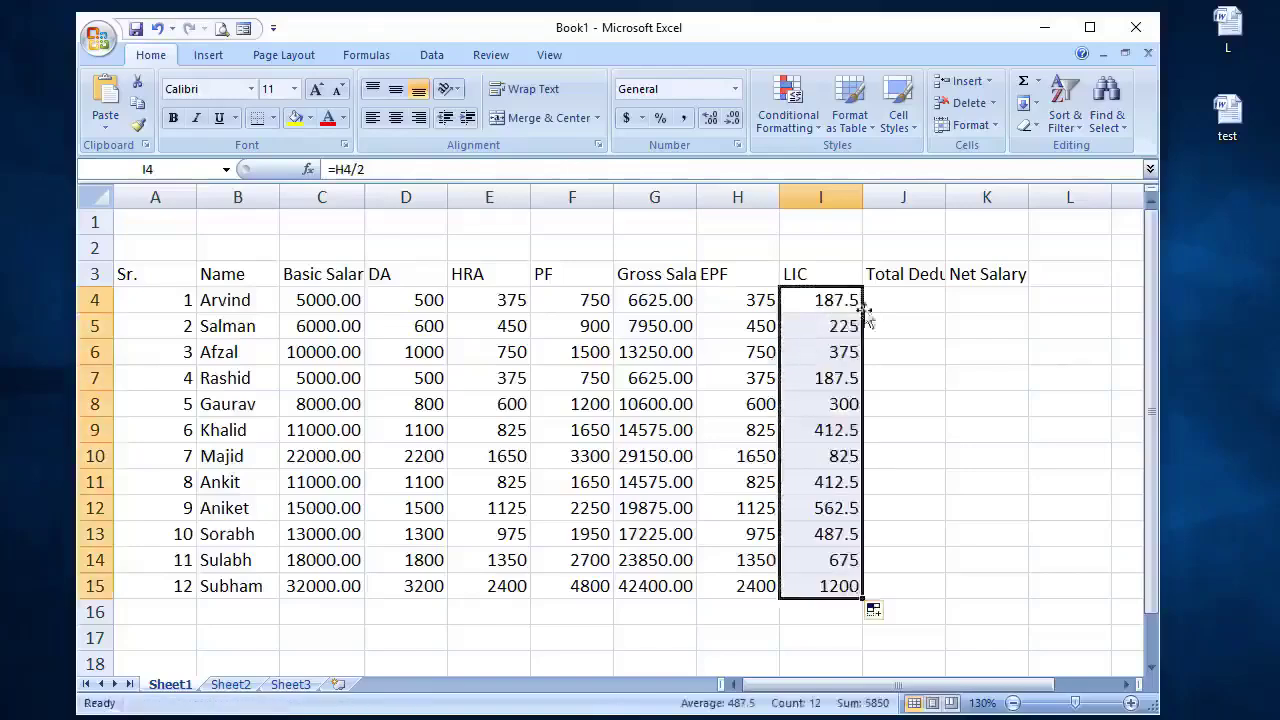
click(898, 312)
drag(951, 198, 1000, 205)
Try AutoSum on H4:I4 for the first employee's total deduction in J4 and clear the cell again.
drag(762, 301, 892, 299)
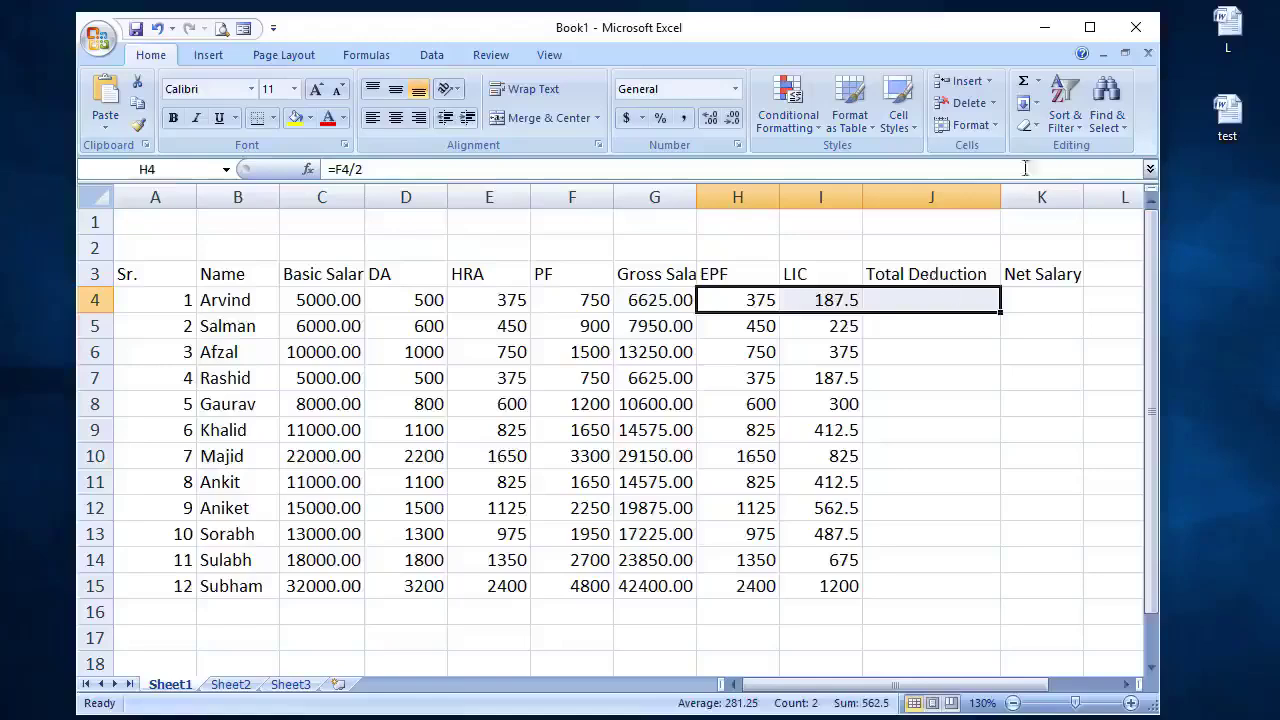
click(1030, 88)
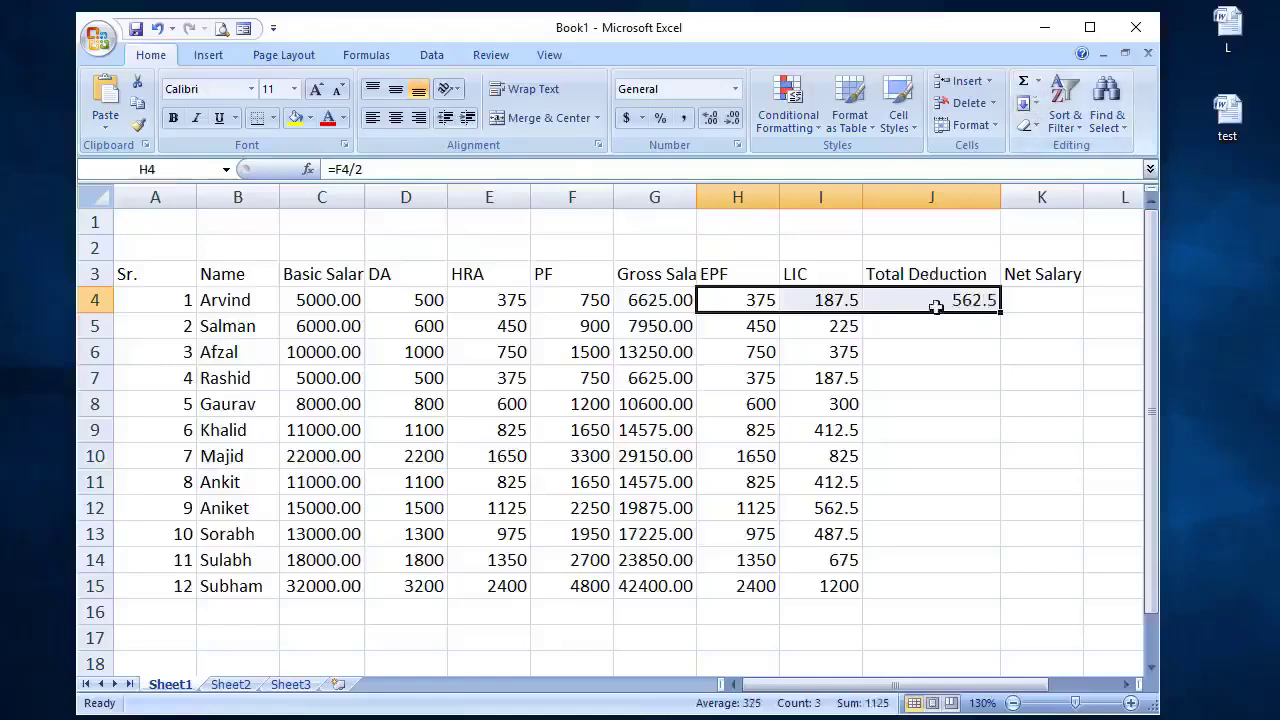
click(936, 302)
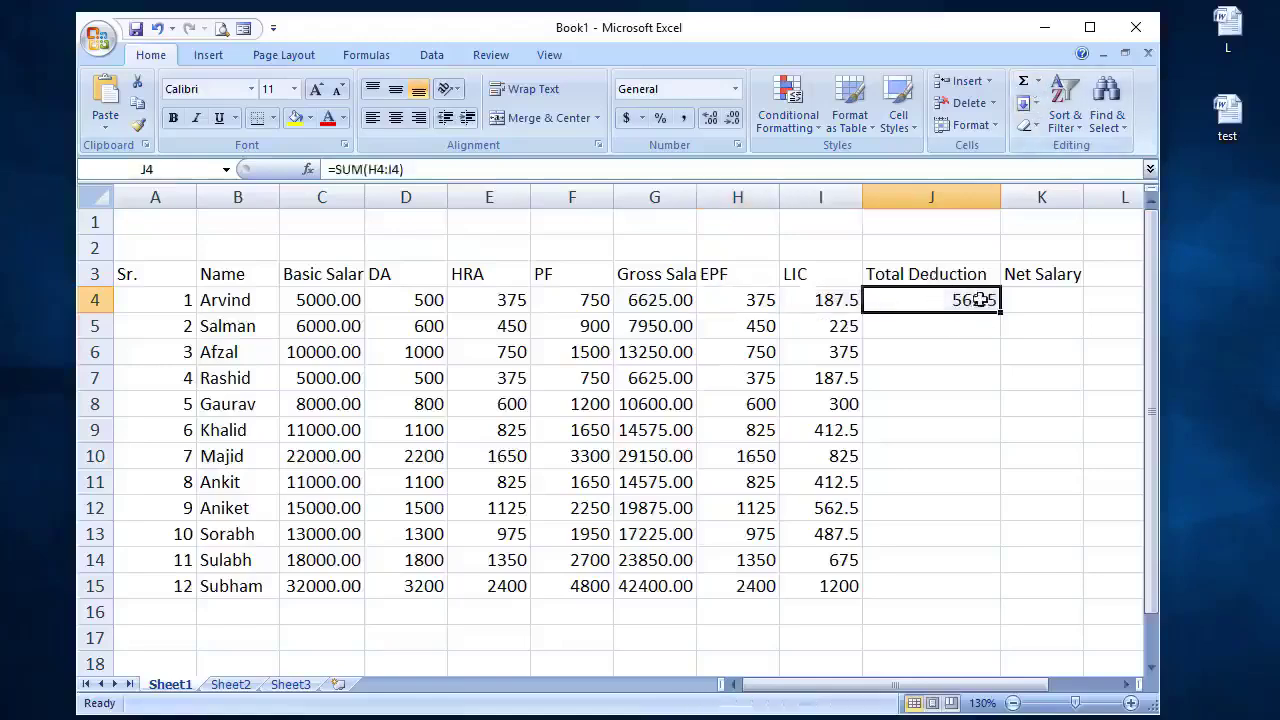
key(Delete)
Calculate total deduction with =SUM(H4:I4) in J4 and fill the formula down to J15.
text(=)
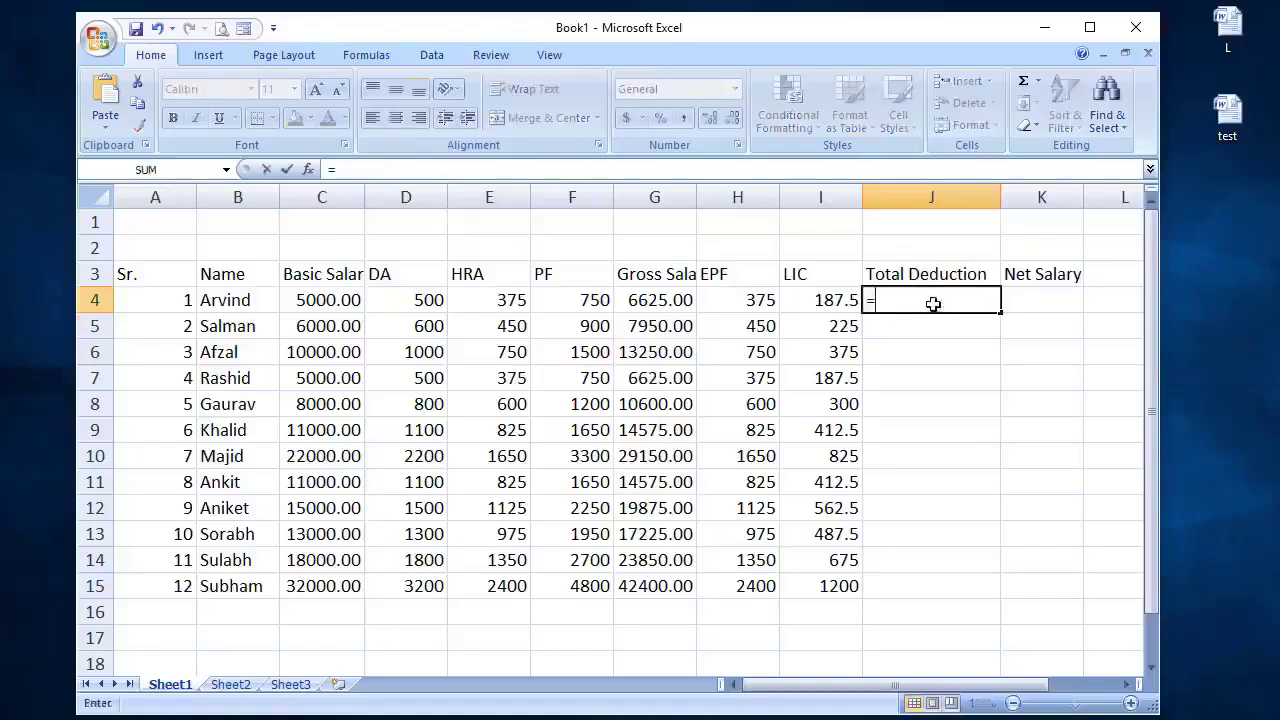
text(sum)
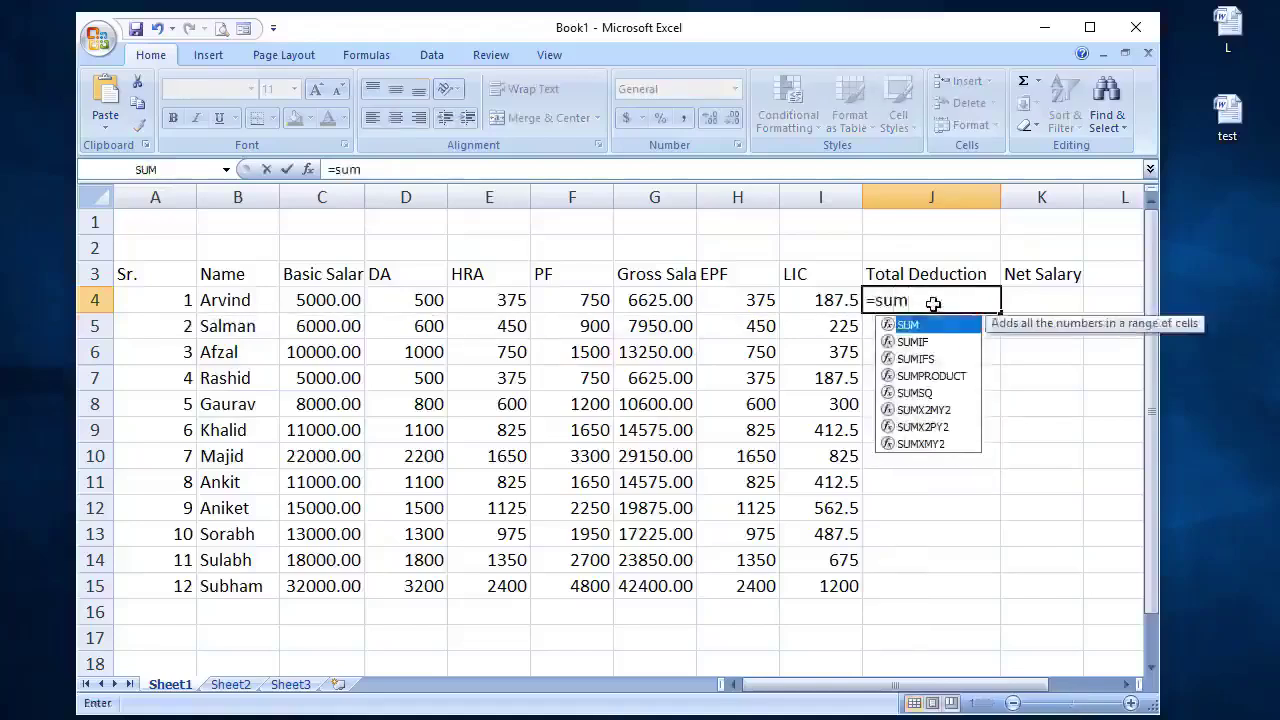
text(()
drag(763, 300, 820, 300)
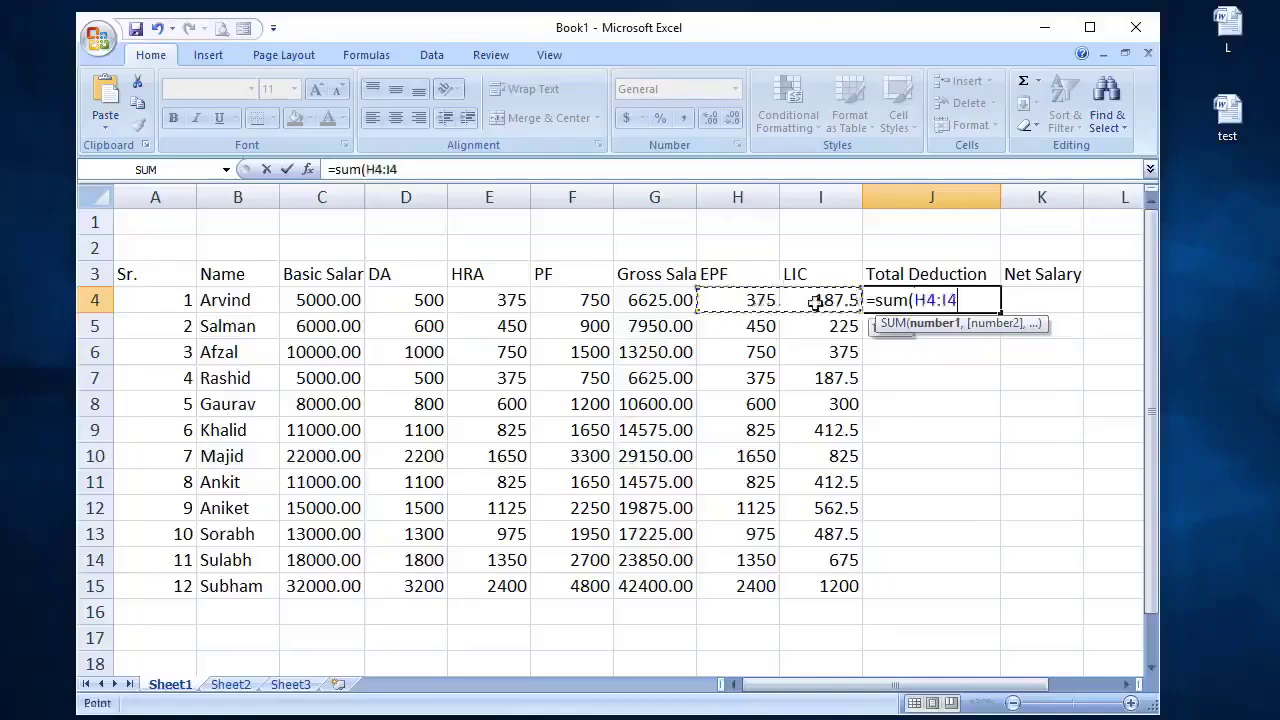
text())
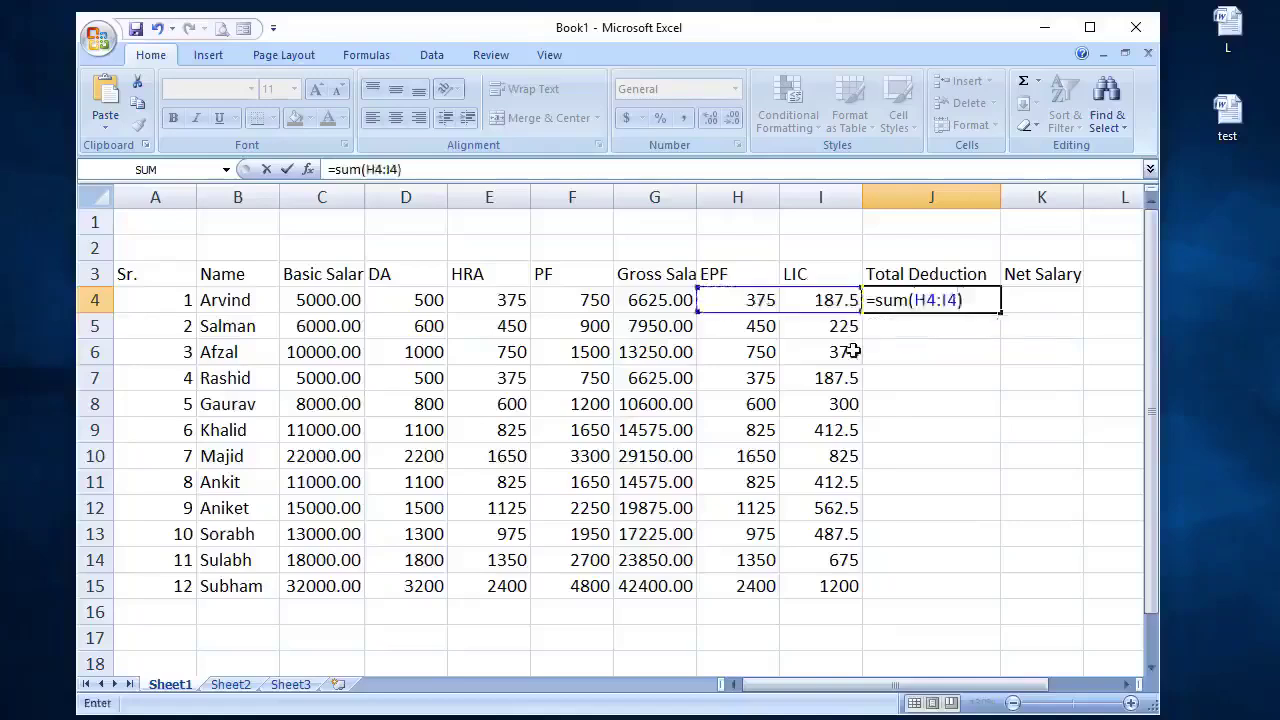
key(Return)
click(958, 304)
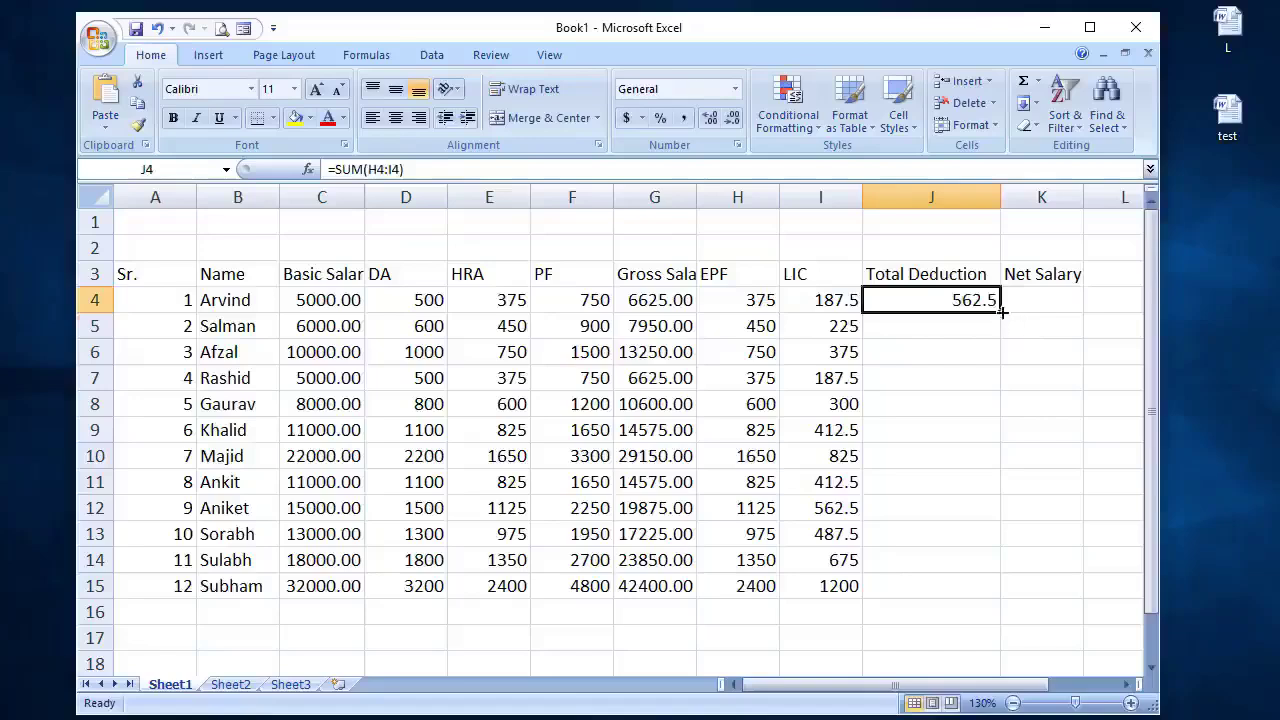
drag(1001, 312, 990, 597)
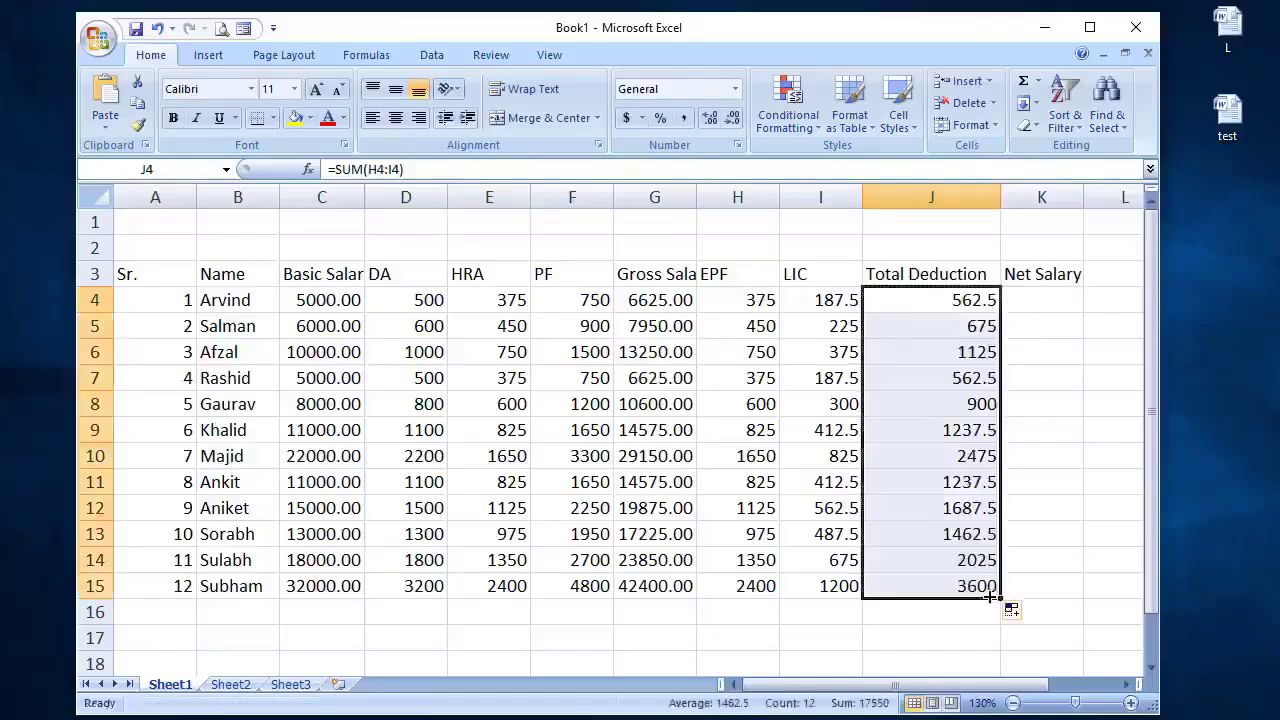
Calculate net salary as gross salary minus total deduction with =G4-J4 in K4 and fill it down to K15.
click(1026, 300)
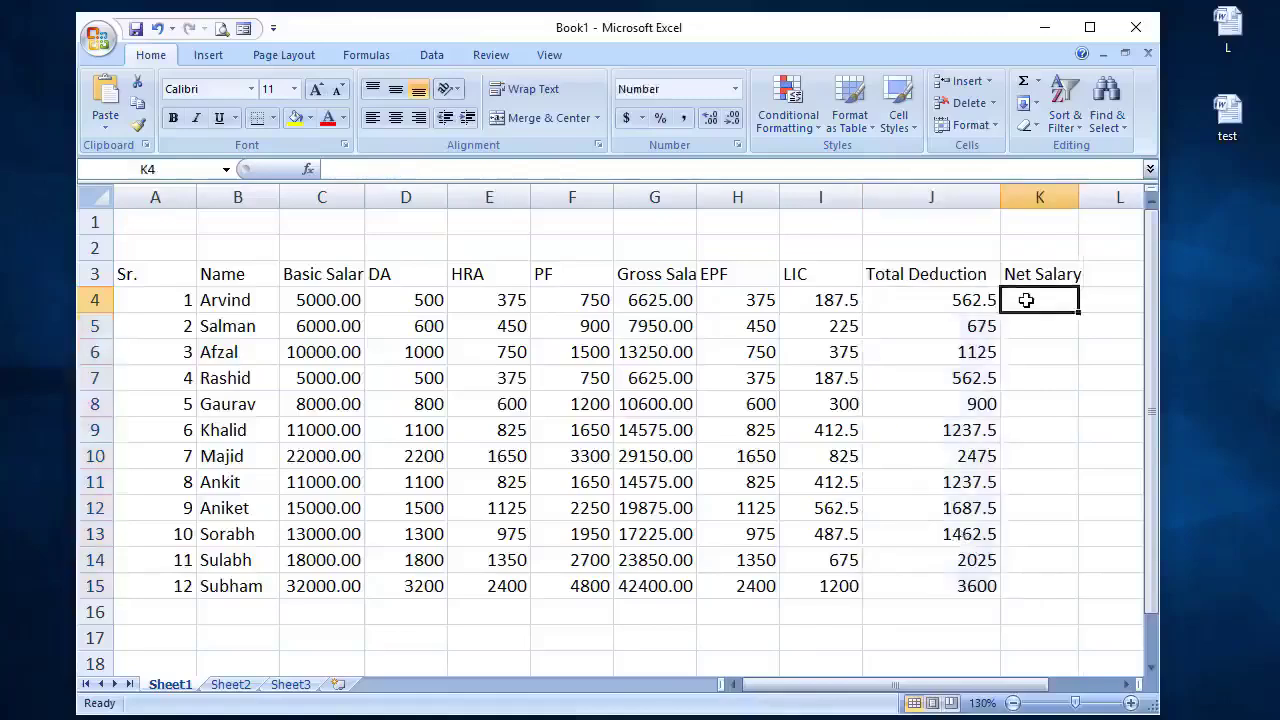
text(=)
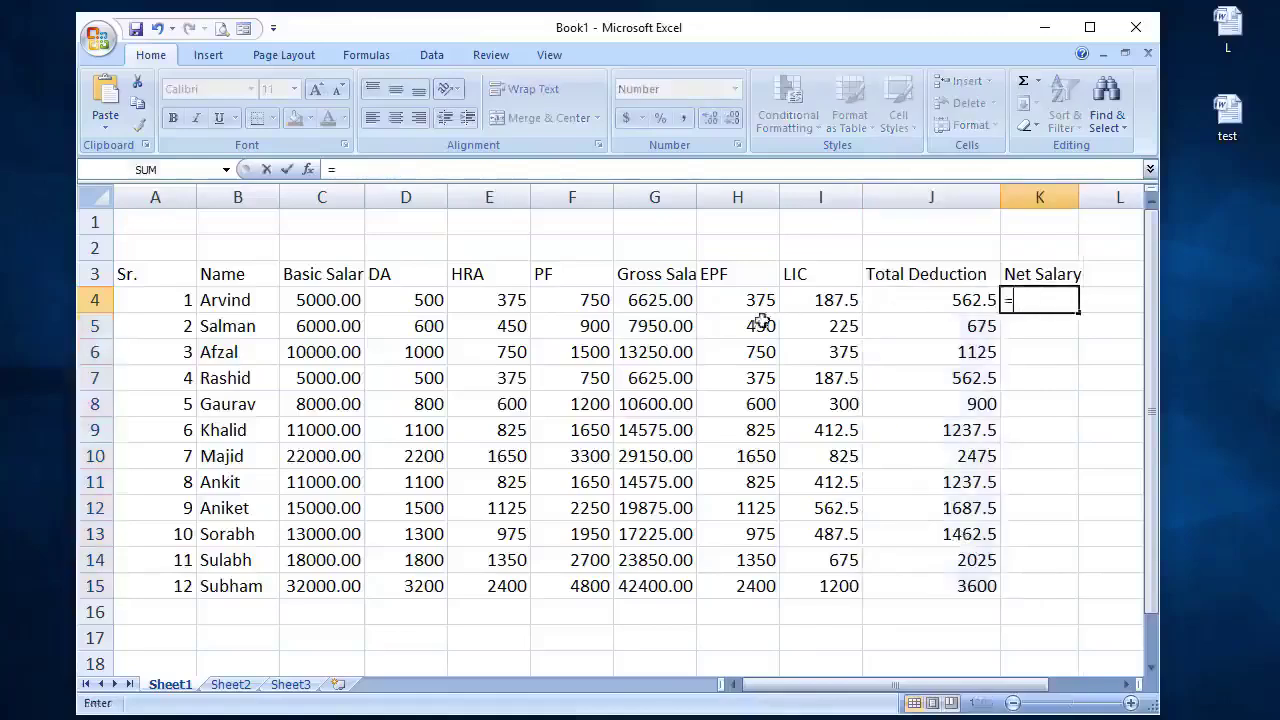
click(663, 304)
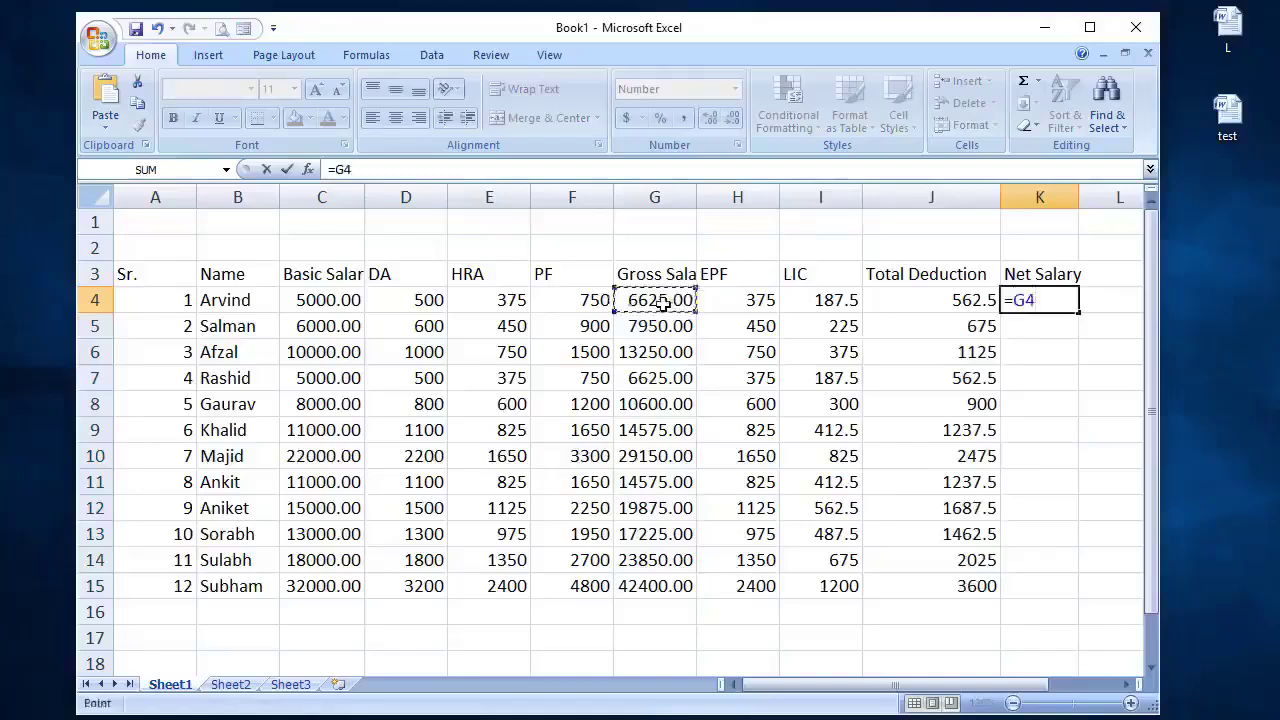
text(-)
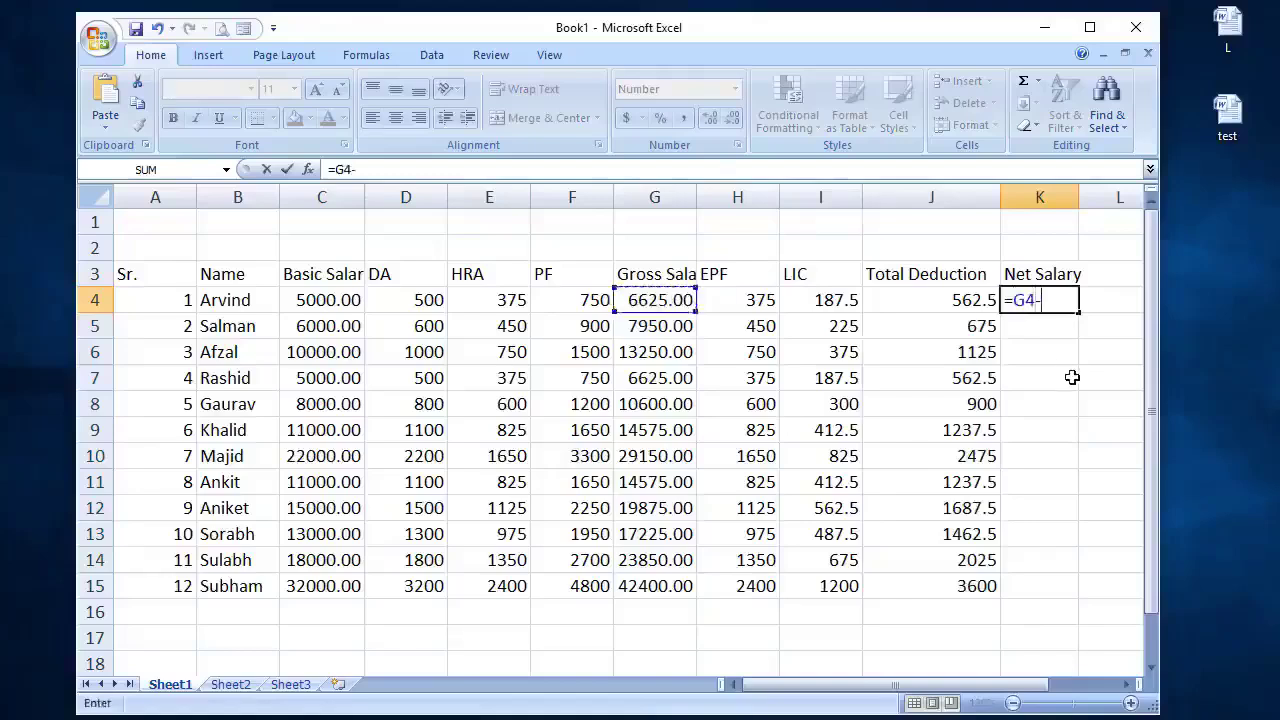
click(962, 302)
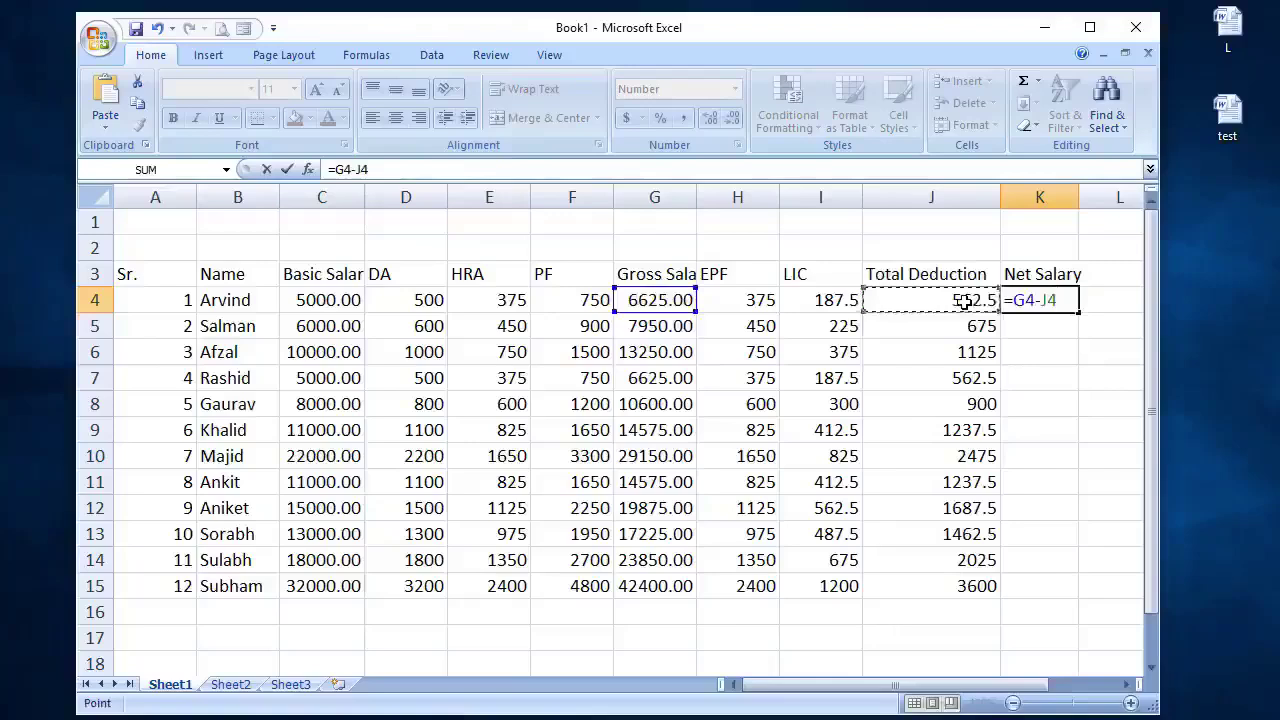
key(Return)
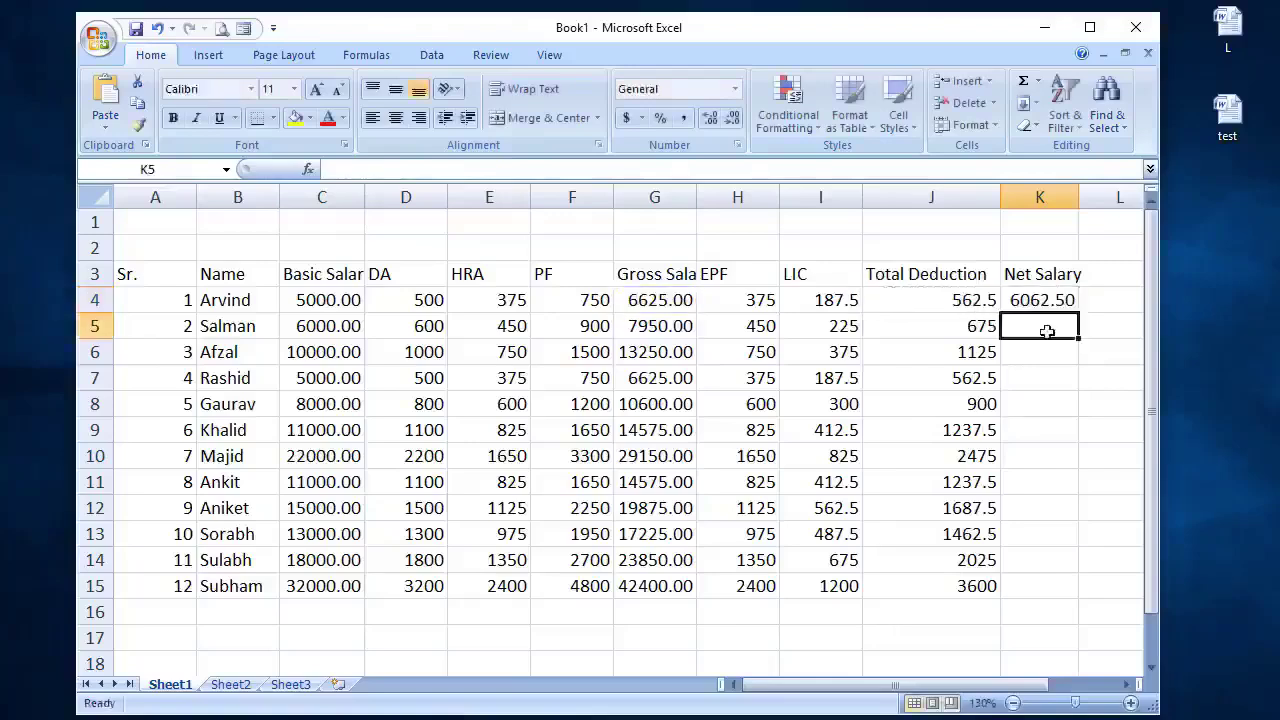
click(1060, 302)
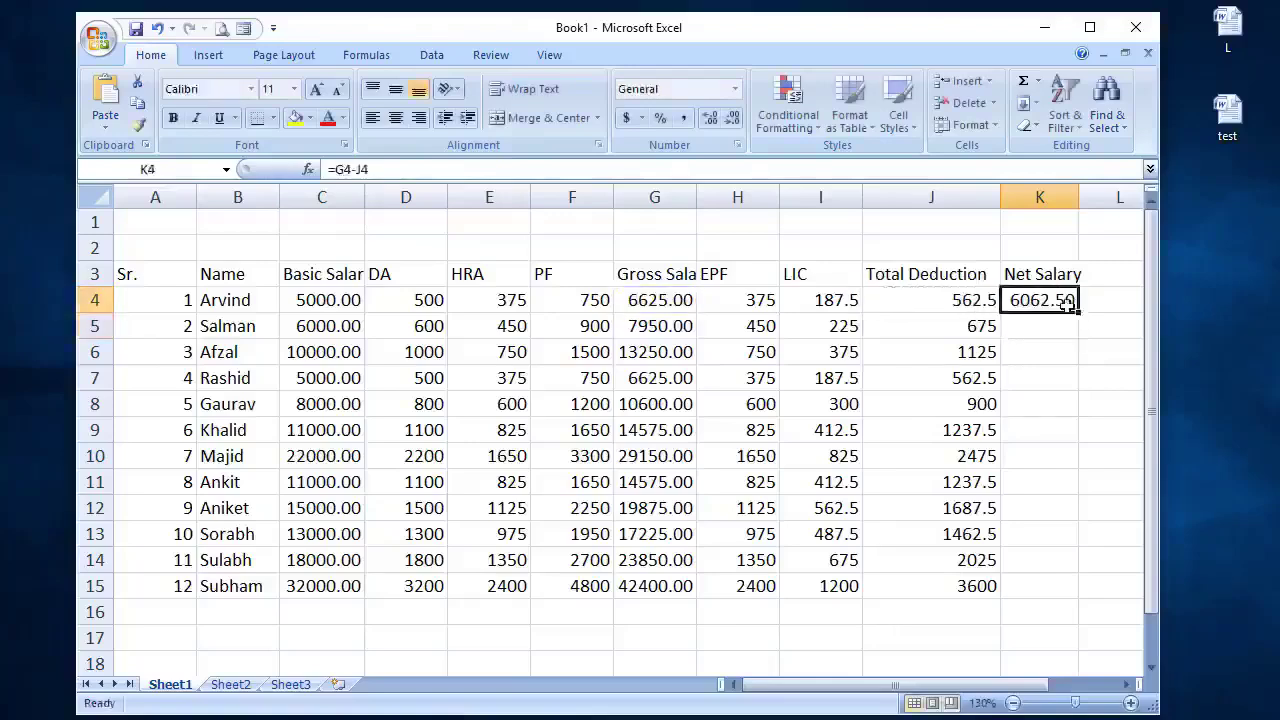
drag(1081, 311, 1068, 592)
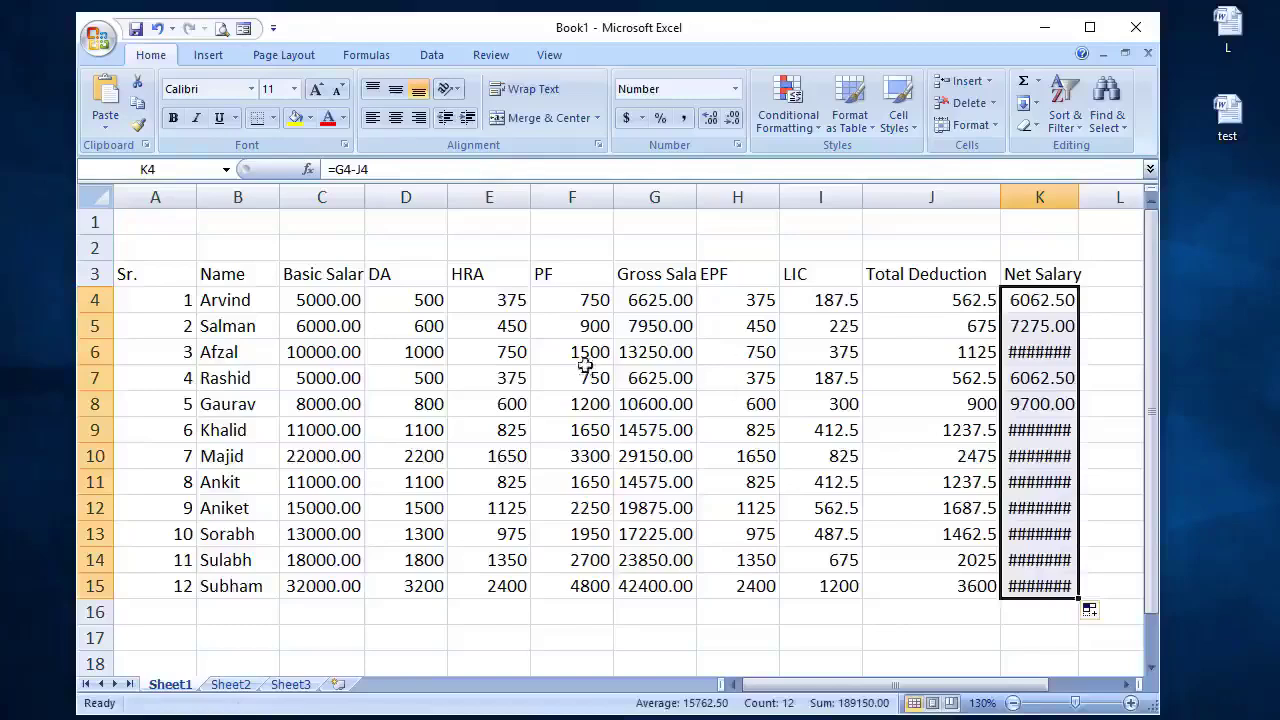
Center the contents of A3:K15 horizontally and widen the Basic Salary, Gross Salary and Net Salary columns to fit their contents.
drag(163, 274, 1057, 588)
click(396, 118)
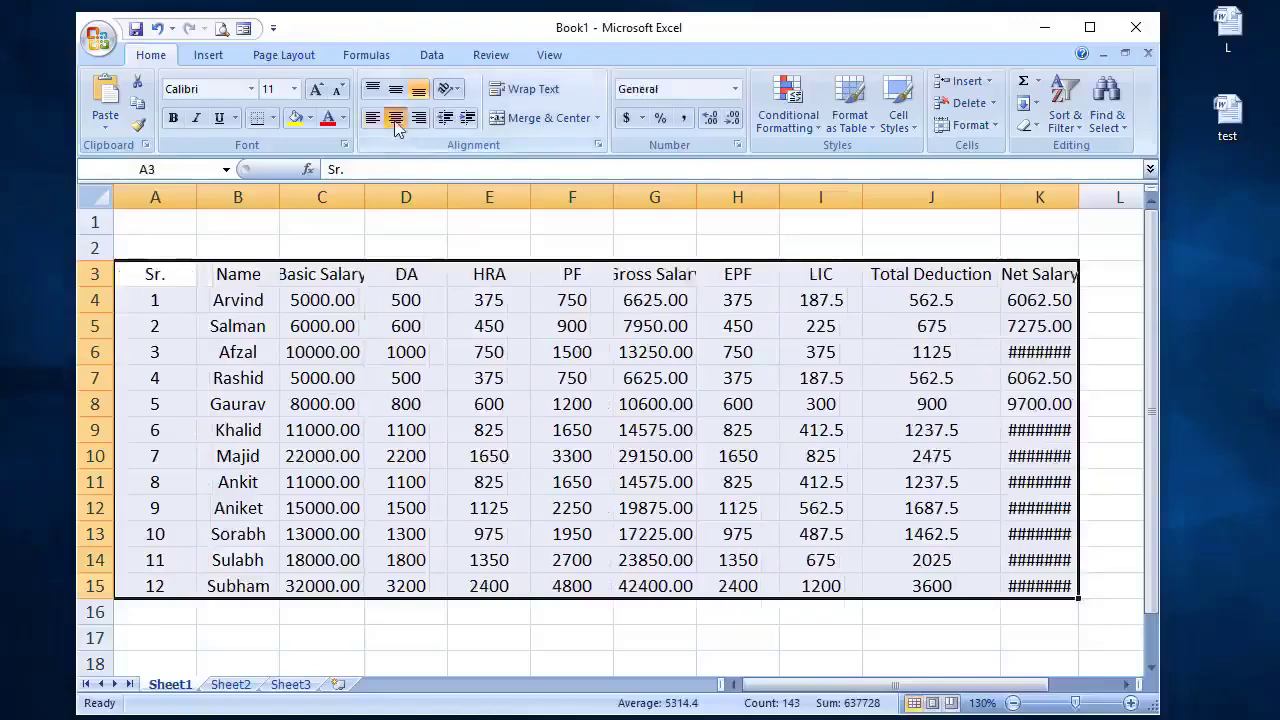
click(341, 318)
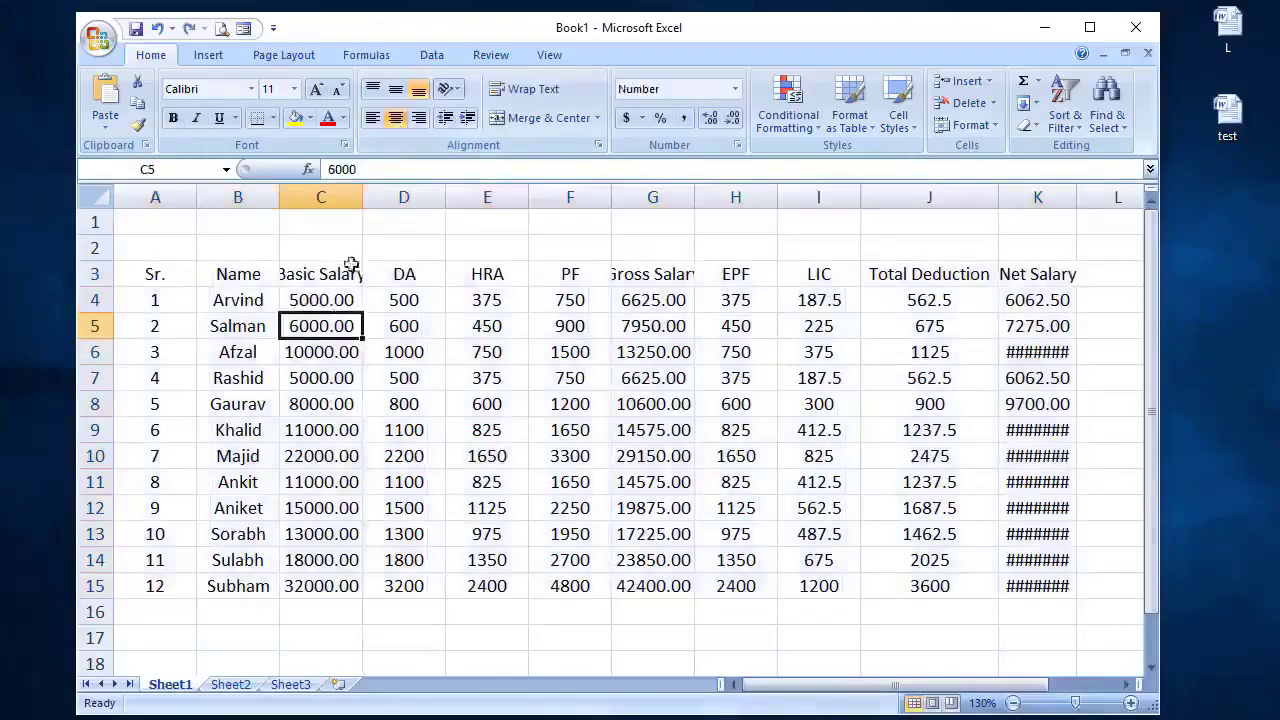
drag(363, 199, 381, 203)
click(666, 304)
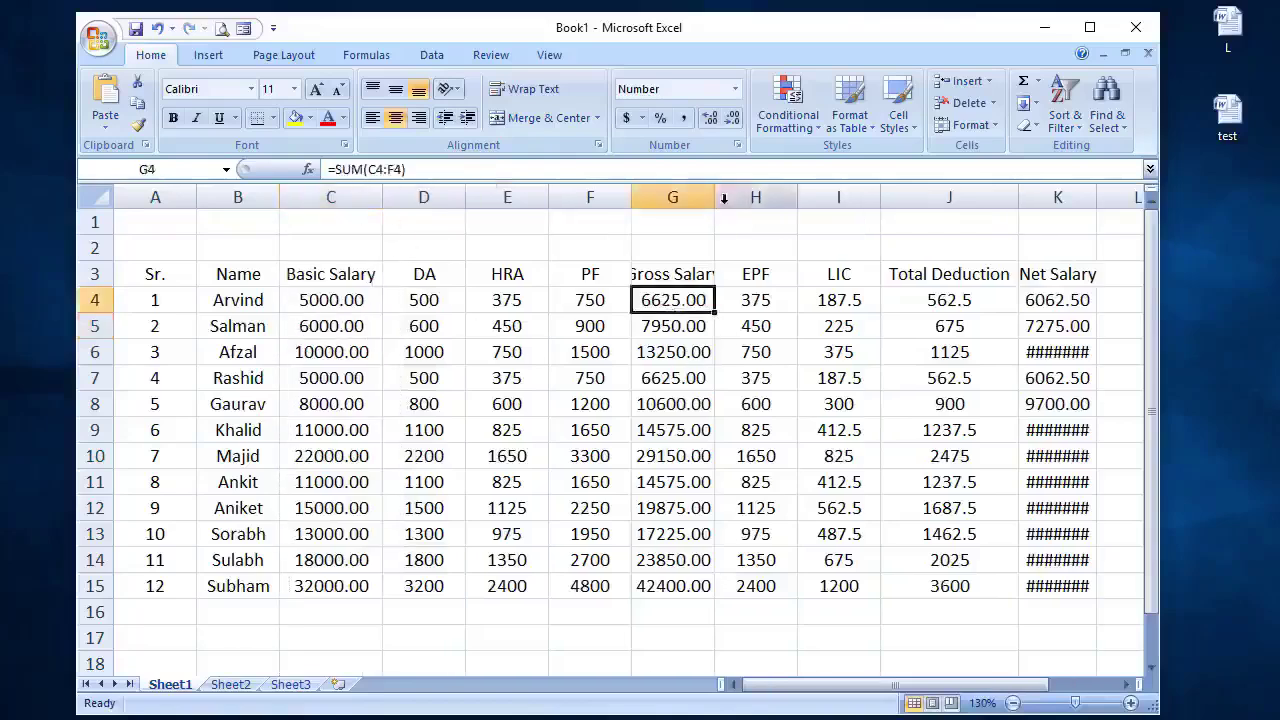
drag(724, 198, 741, 199)
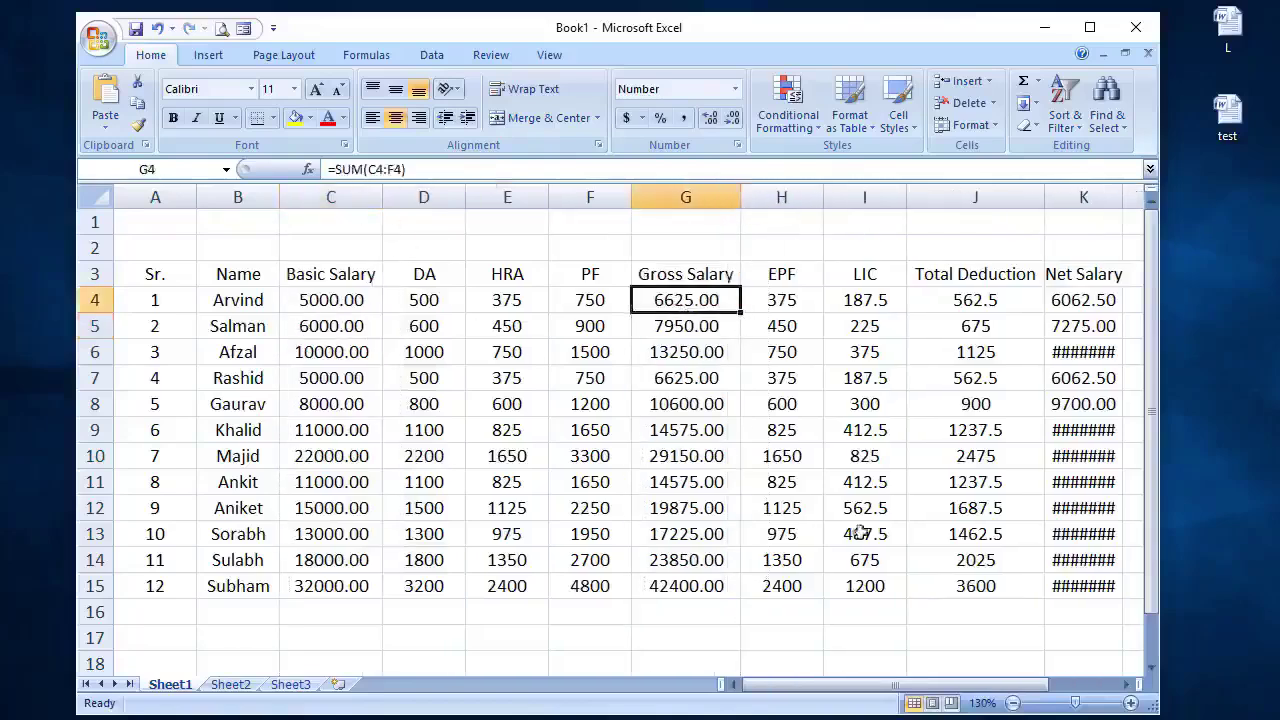
click(870, 328)
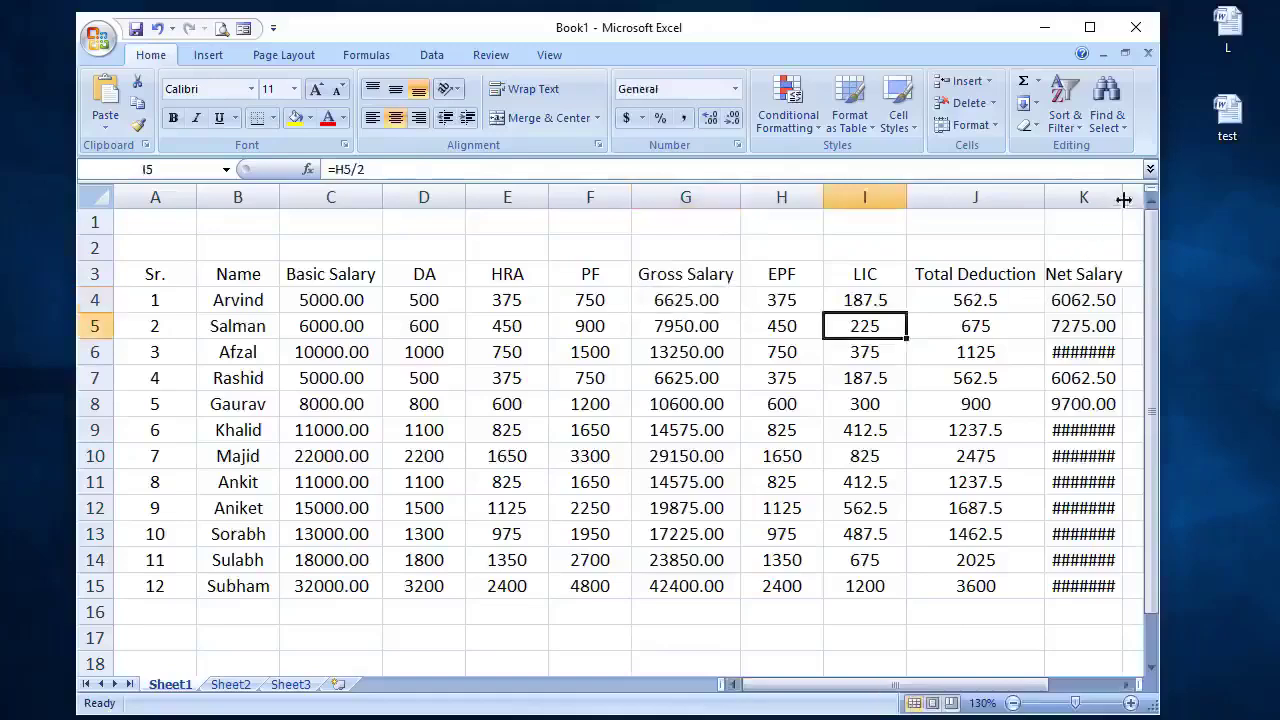
drag(1124, 199, 1137, 203)
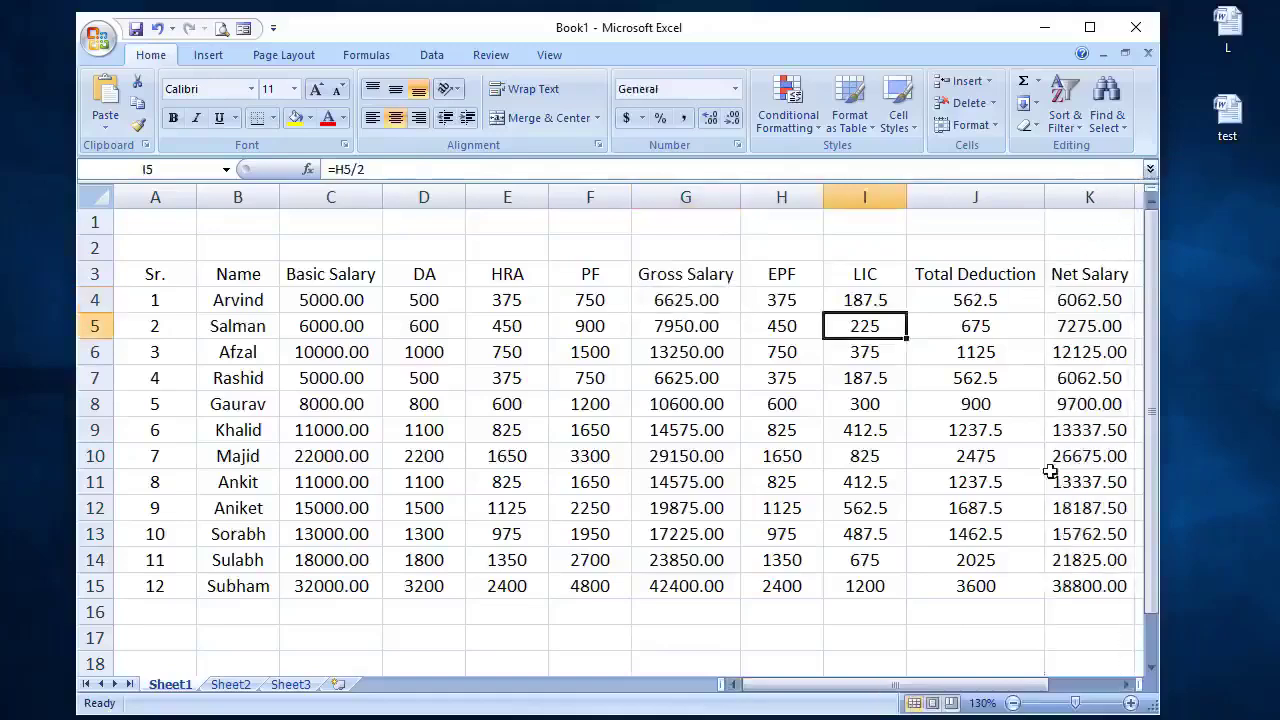
Format header row 3 with bold, wrapped text and middle vertical alignment.
click(95, 274)
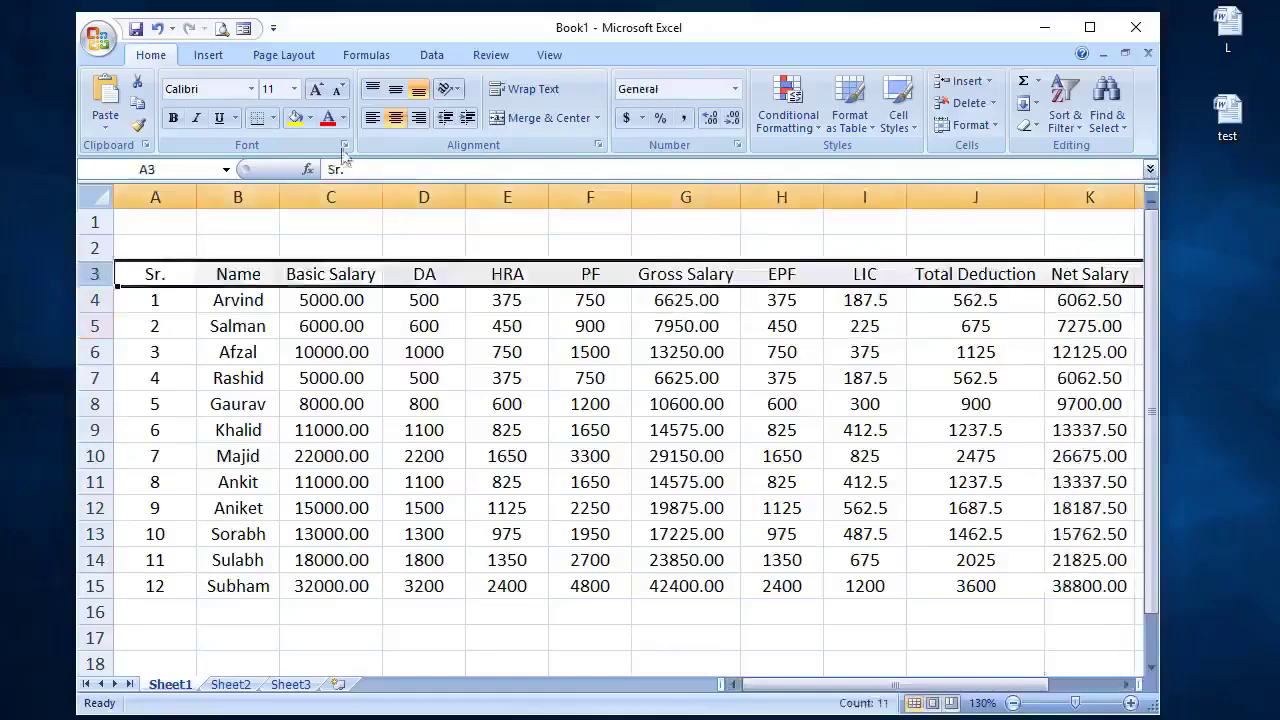
click(174, 118)
click(524, 90)
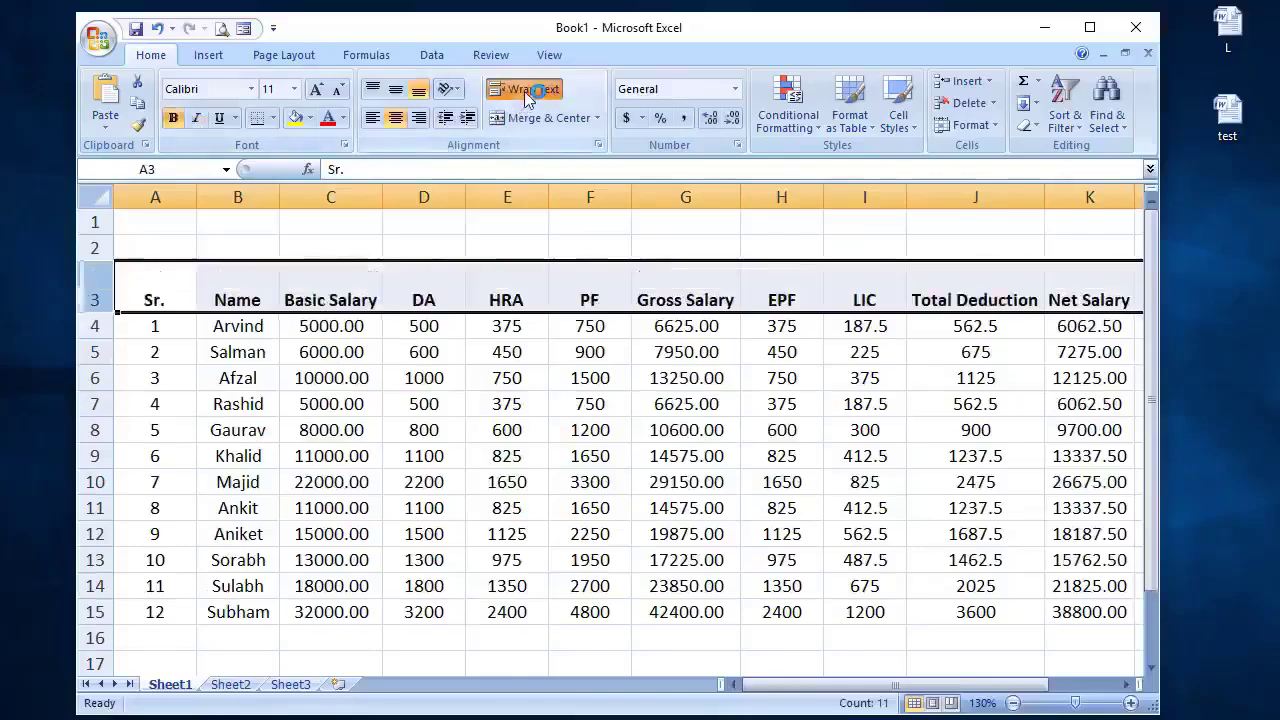
click(394, 90)
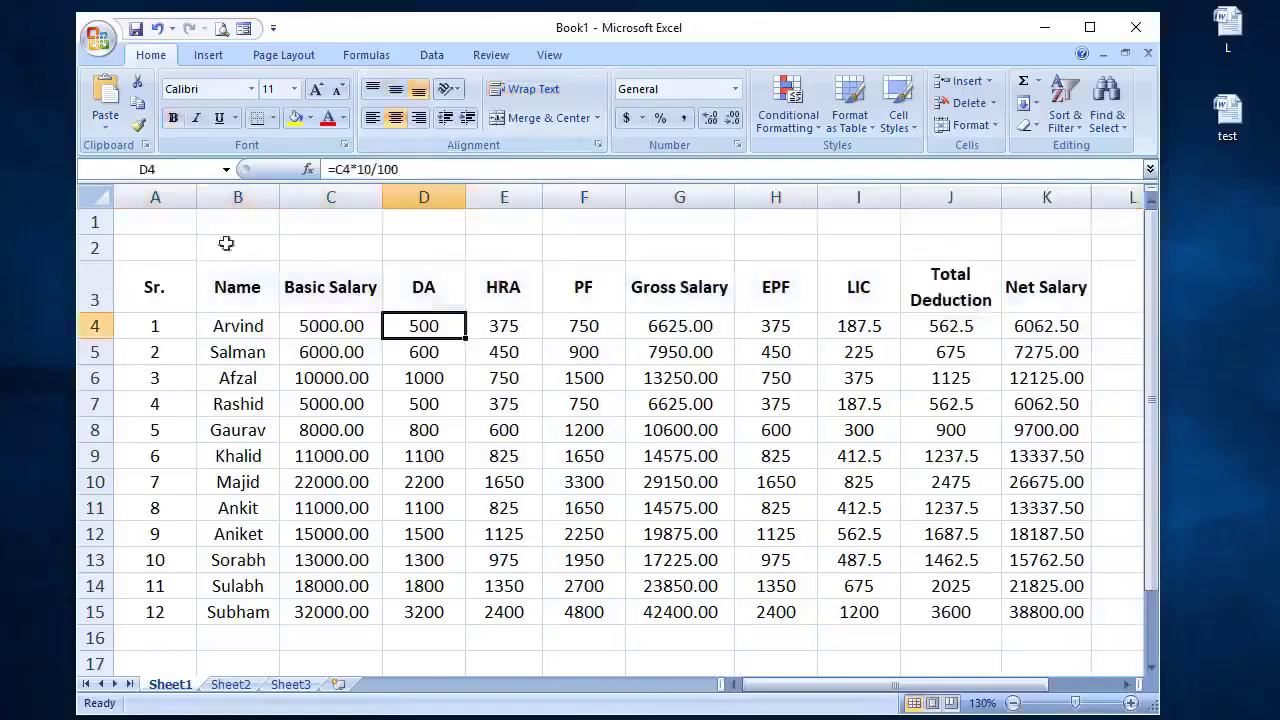
Enter the title "Ishan Computer Academy" in A1 and merge and center it across A1:K1.
click(182, 227)
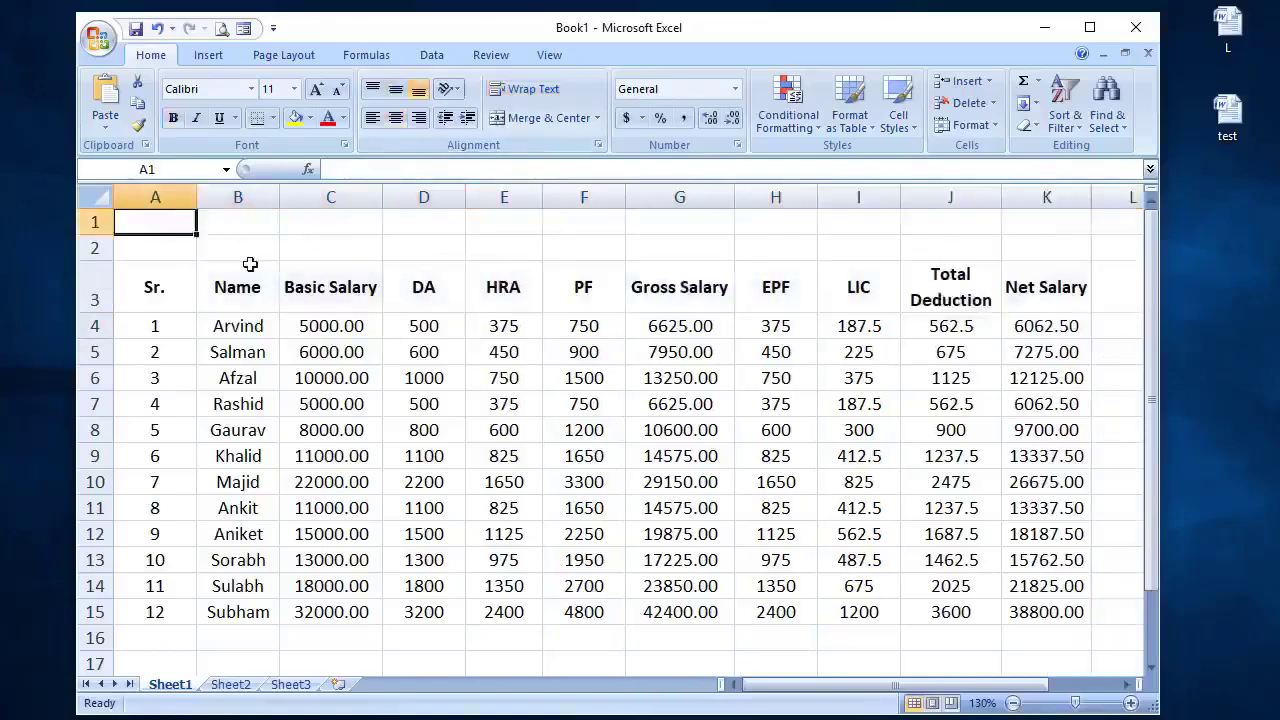
text(Isha)
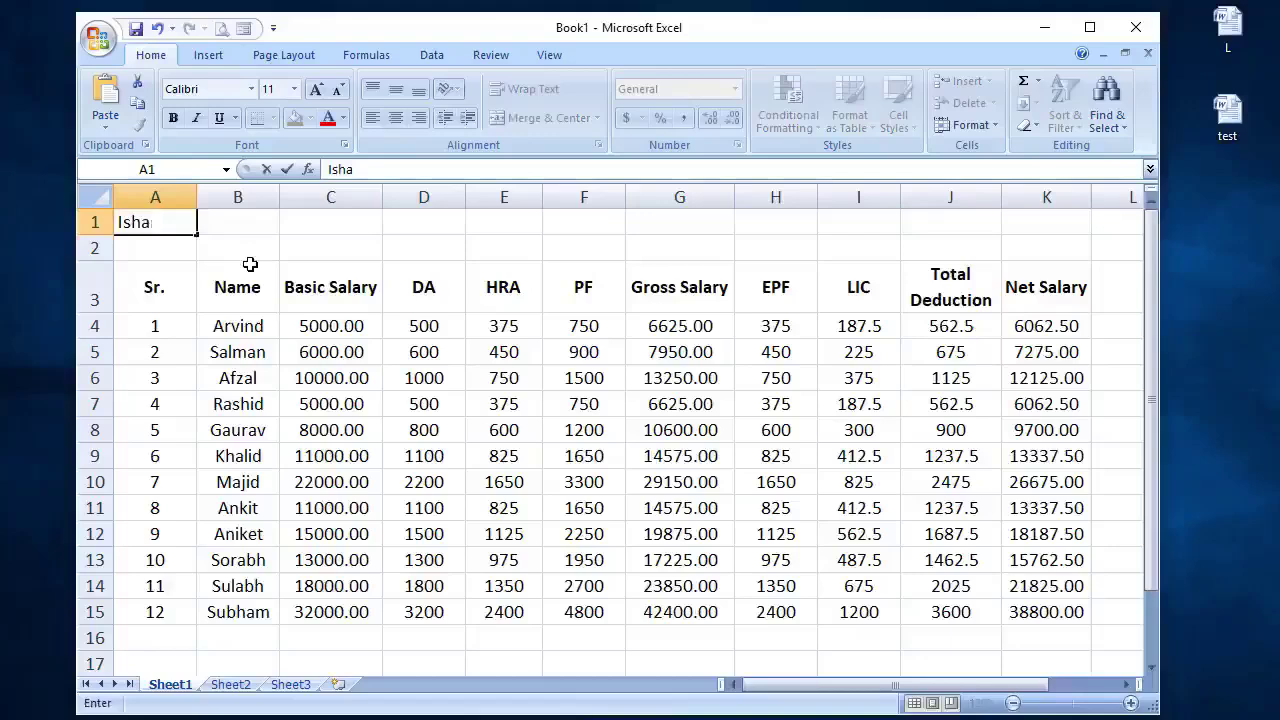
text(n Computer Academy)
drag(155, 222, 1034, 223)
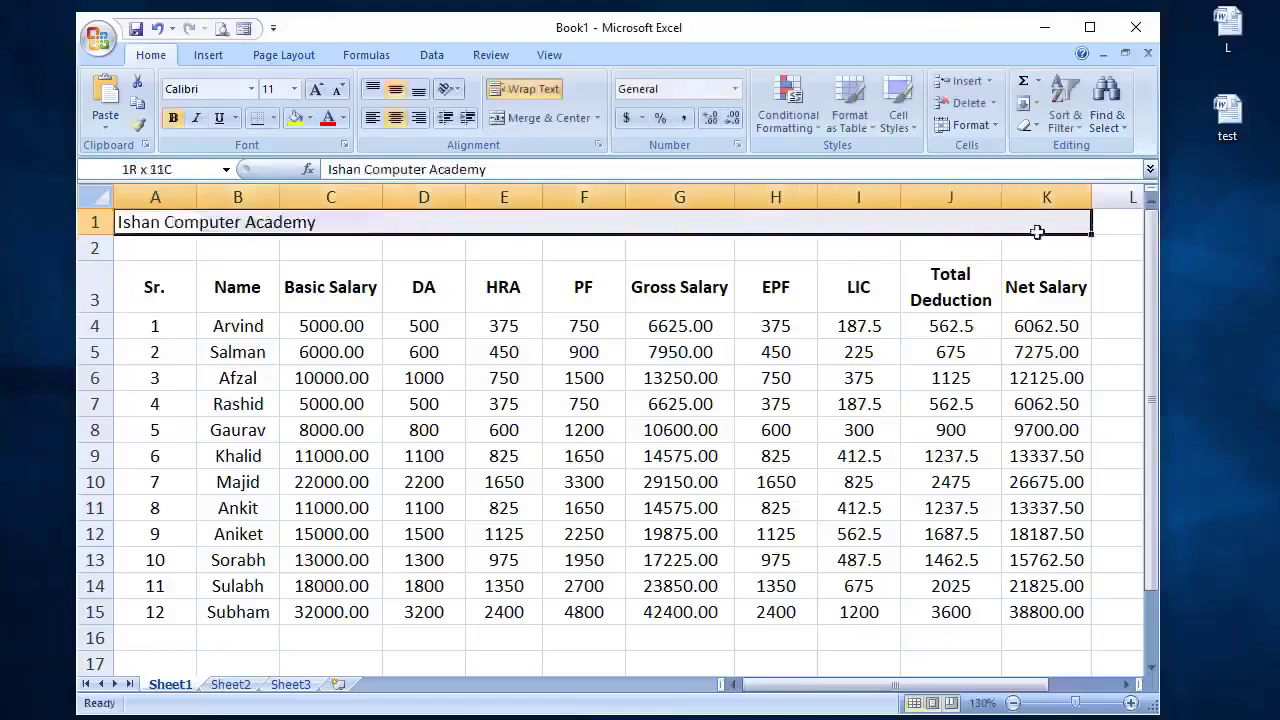
click(545, 118)
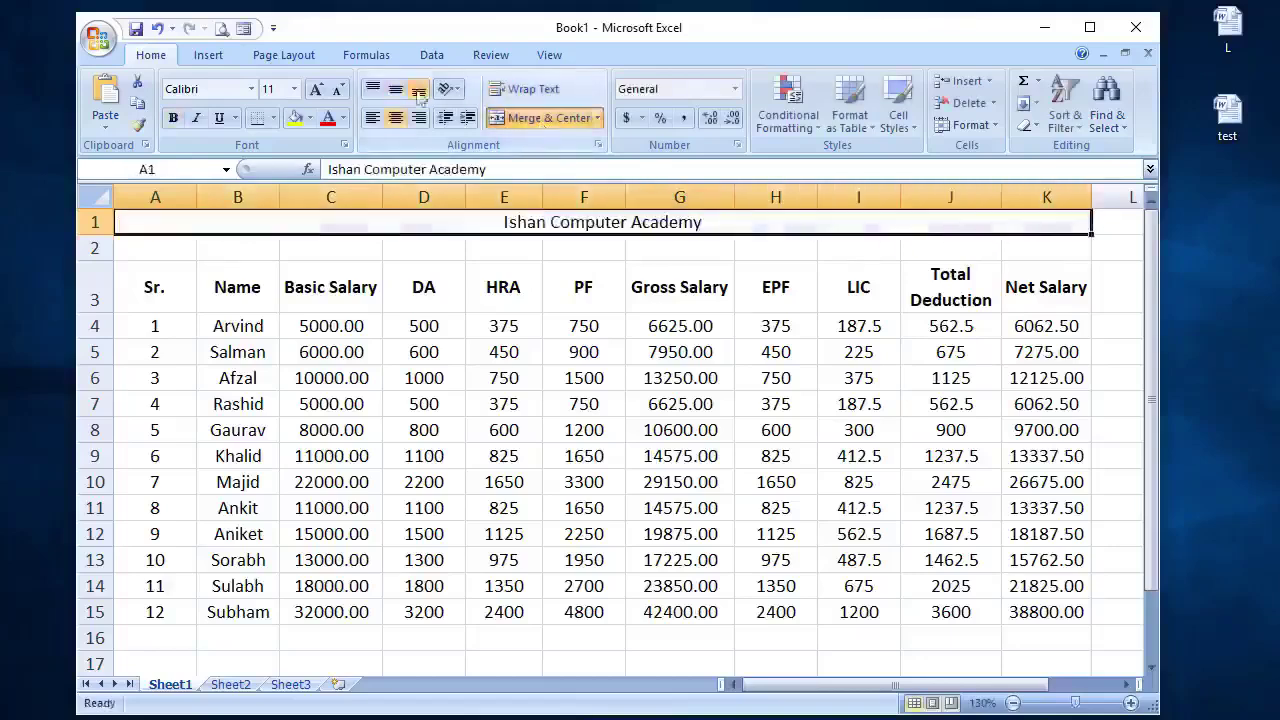
Make the sheet title in row 1 bold and increase its font size by two steps.
click(317, 90)
click(172, 118)
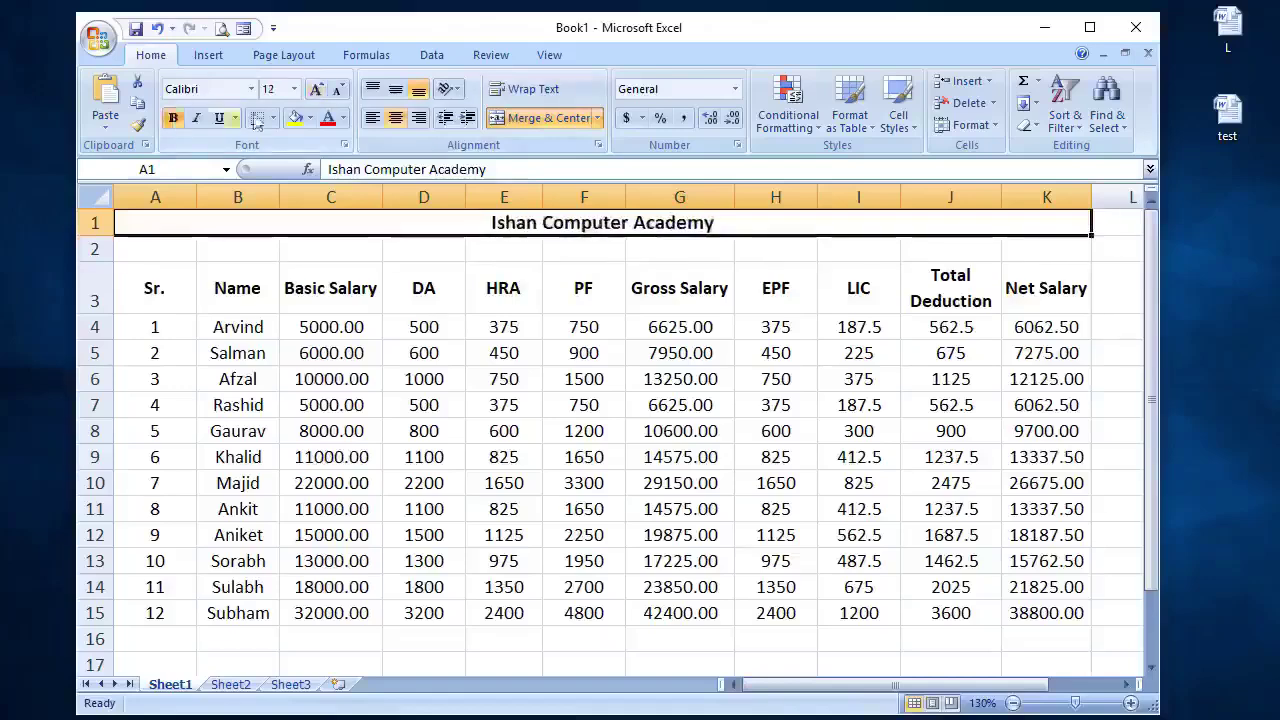
click(317, 90)
Enter the subtitle "Basi Kiratpur, Bijnor" in A2 and merge and center it across A2:K2.
click(137, 254)
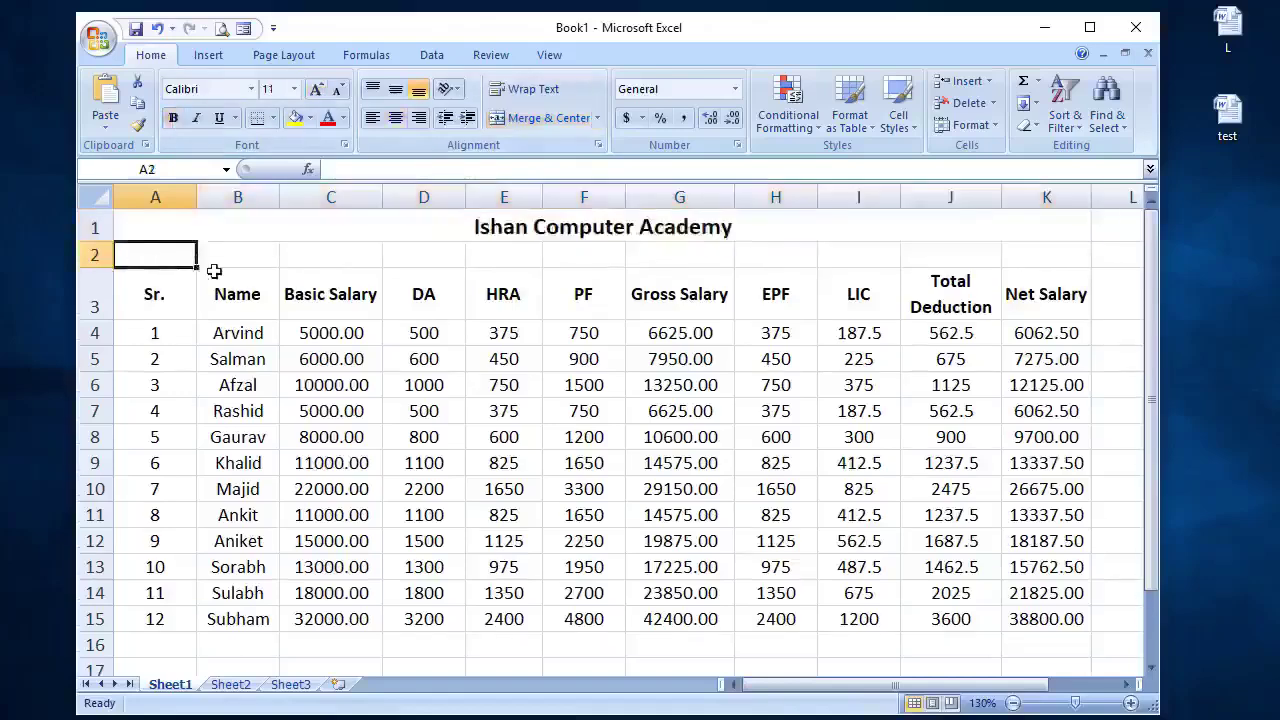
text(B)
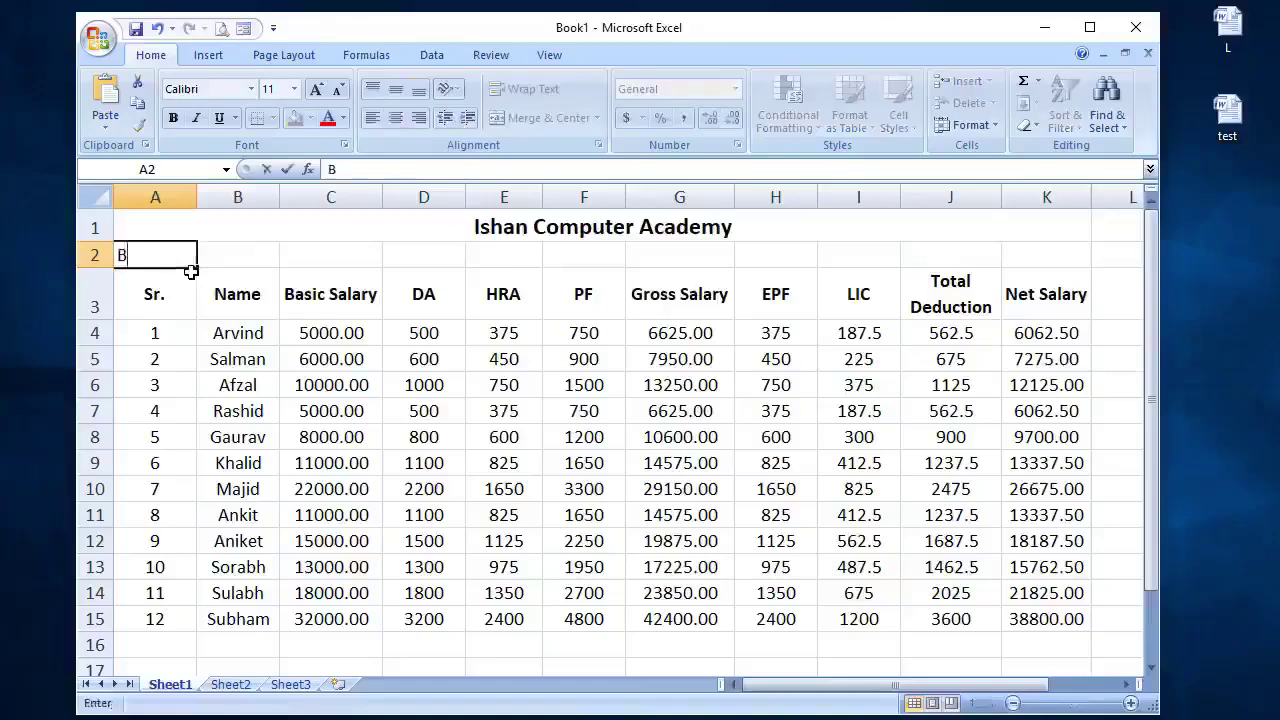
text(asi Kira)
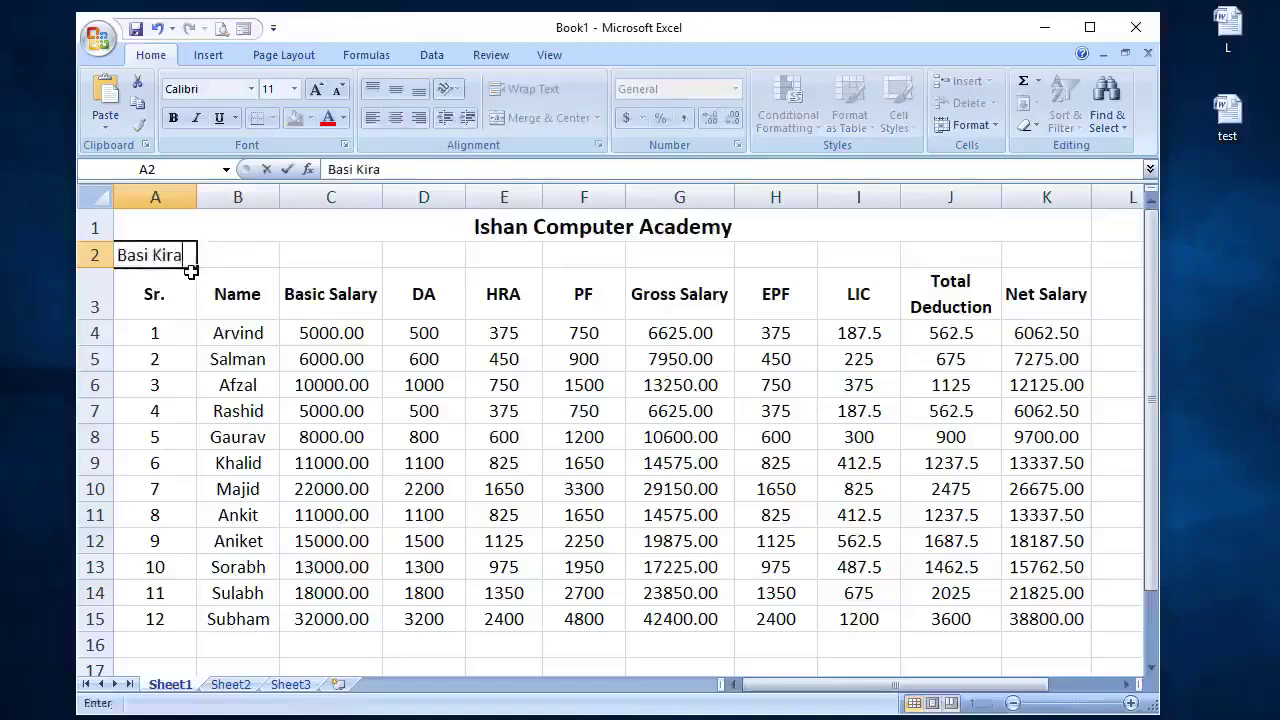
text(tpur, Bijnor)
click(205, 280)
drag(150, 255, 1043, 262)
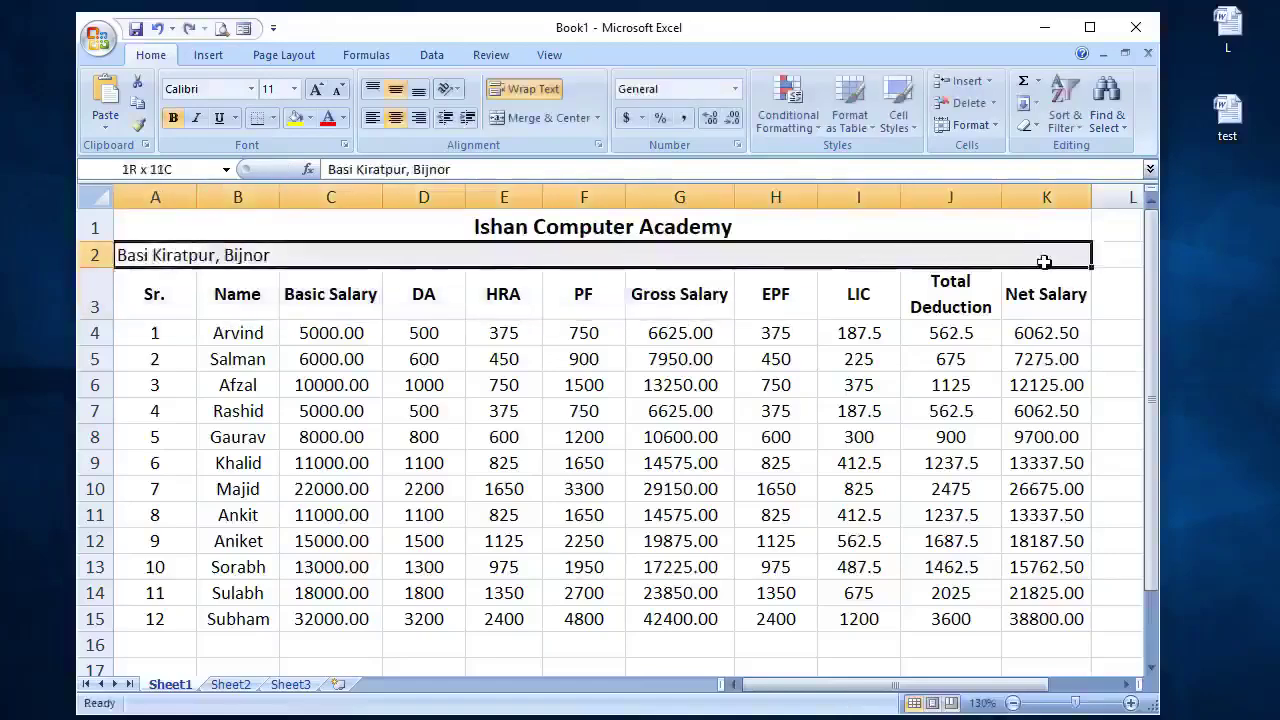
click(530, 119)
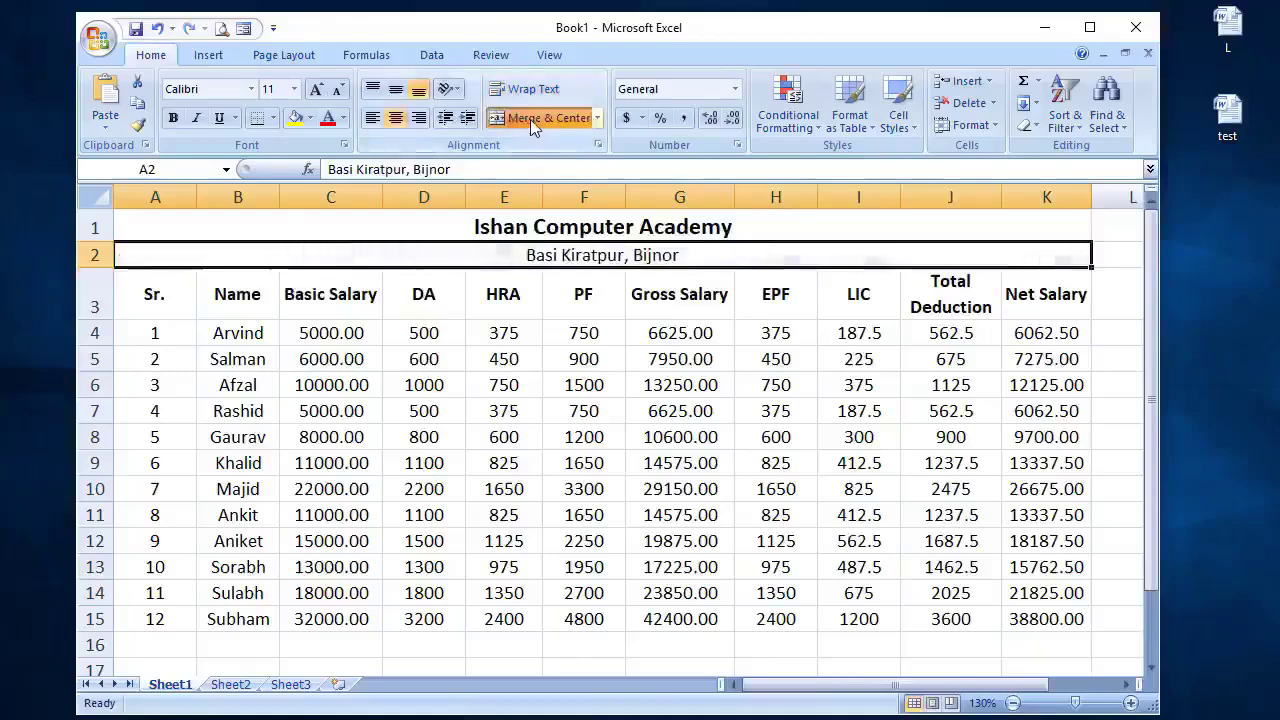
Apply all borders to the whole salary sheet, including both title rows, A1:K15.
drag(480, 227, 515, 618)
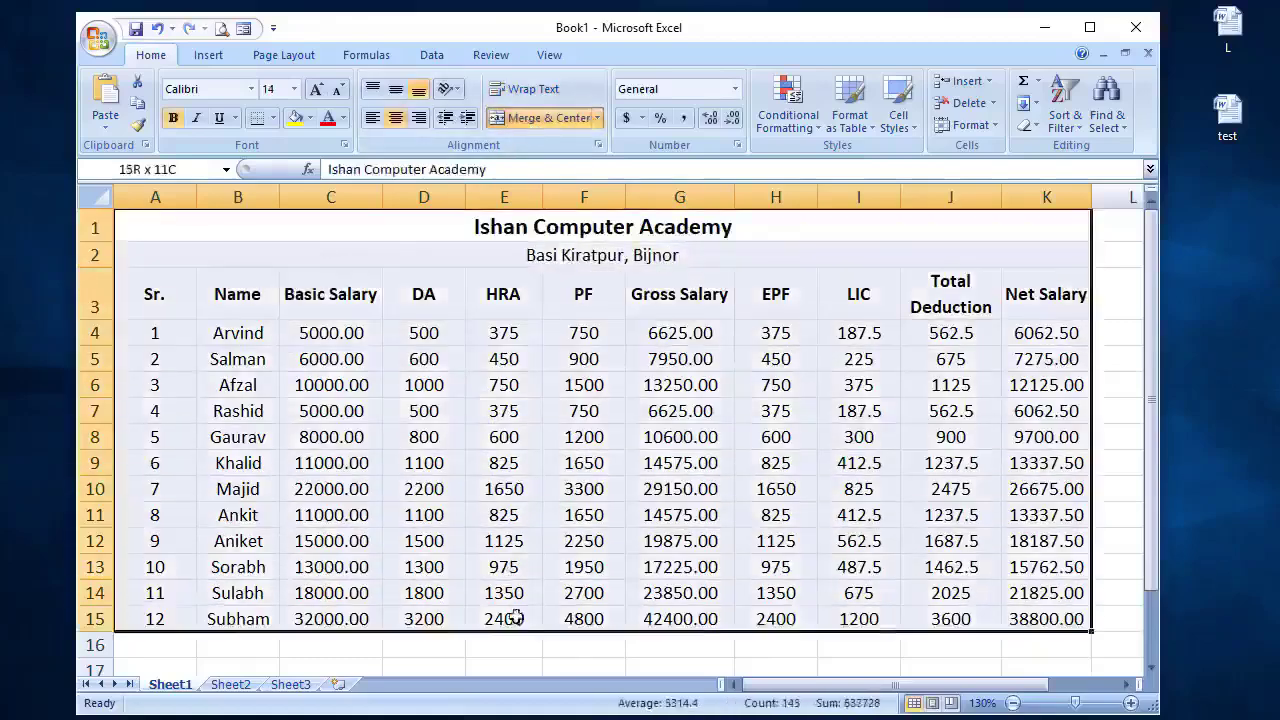
click(273, 118)
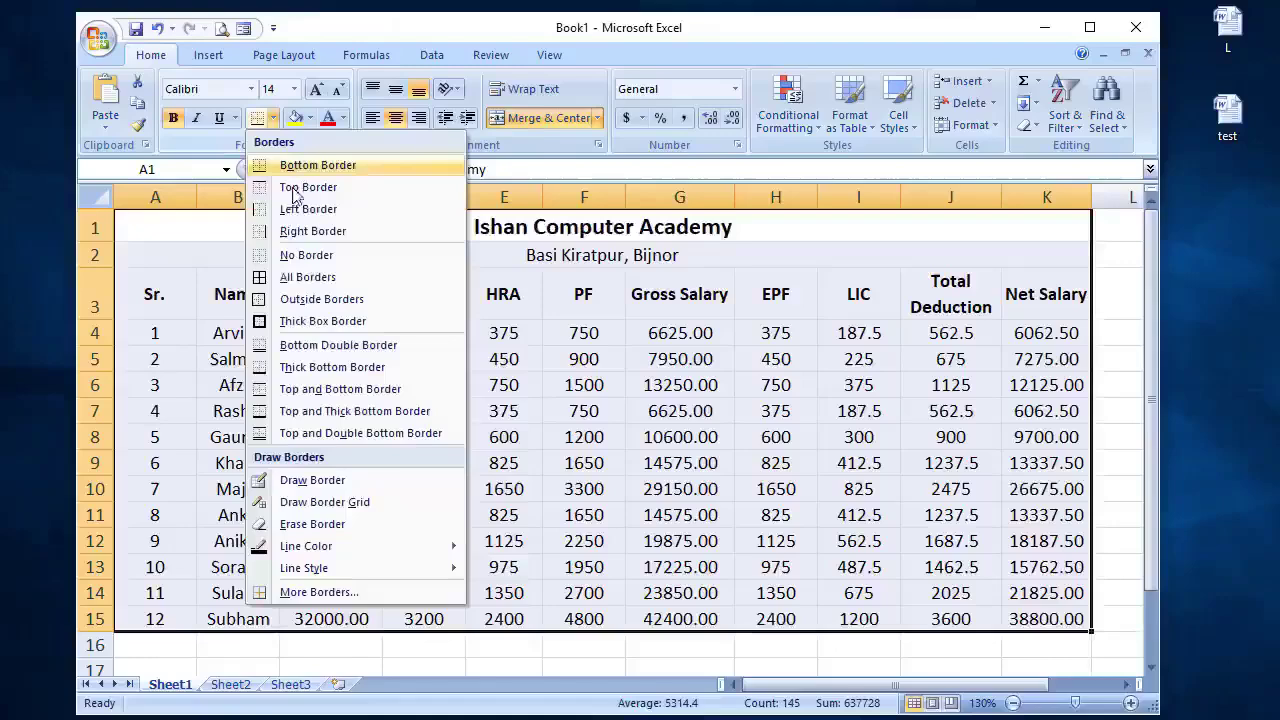
click(303, 278)
click(600, 462)
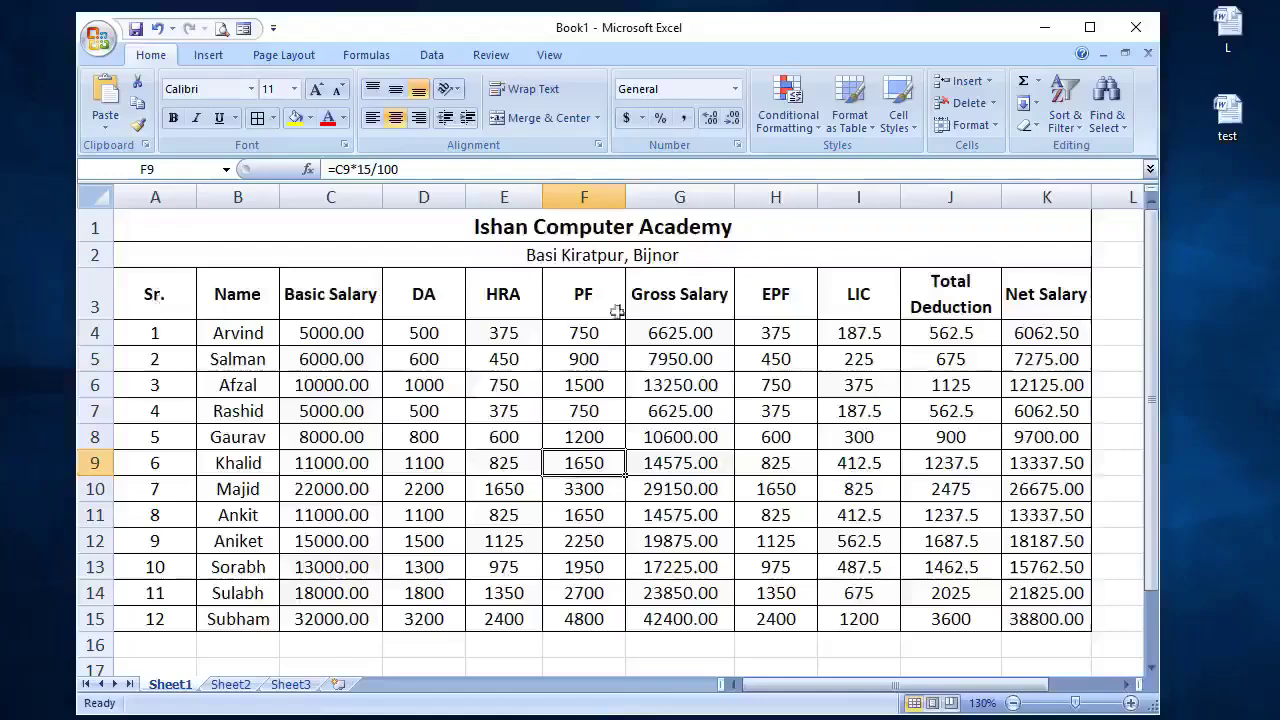
Format A3:K15 as a table with the aqua banded Medium style, using row 3 as the header row.
drag(160, 290, 1030, 619)
click(861, 127)
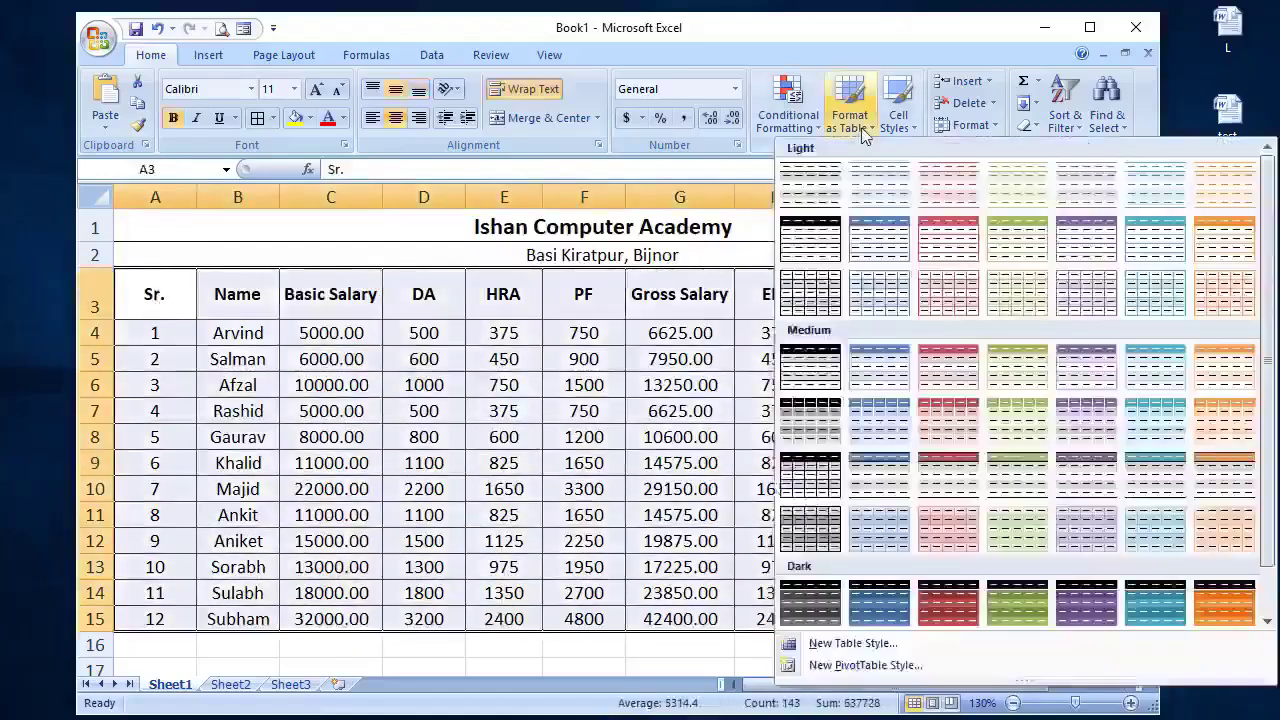
click(1165, 425)
click(700, 445)
click(697, 385)
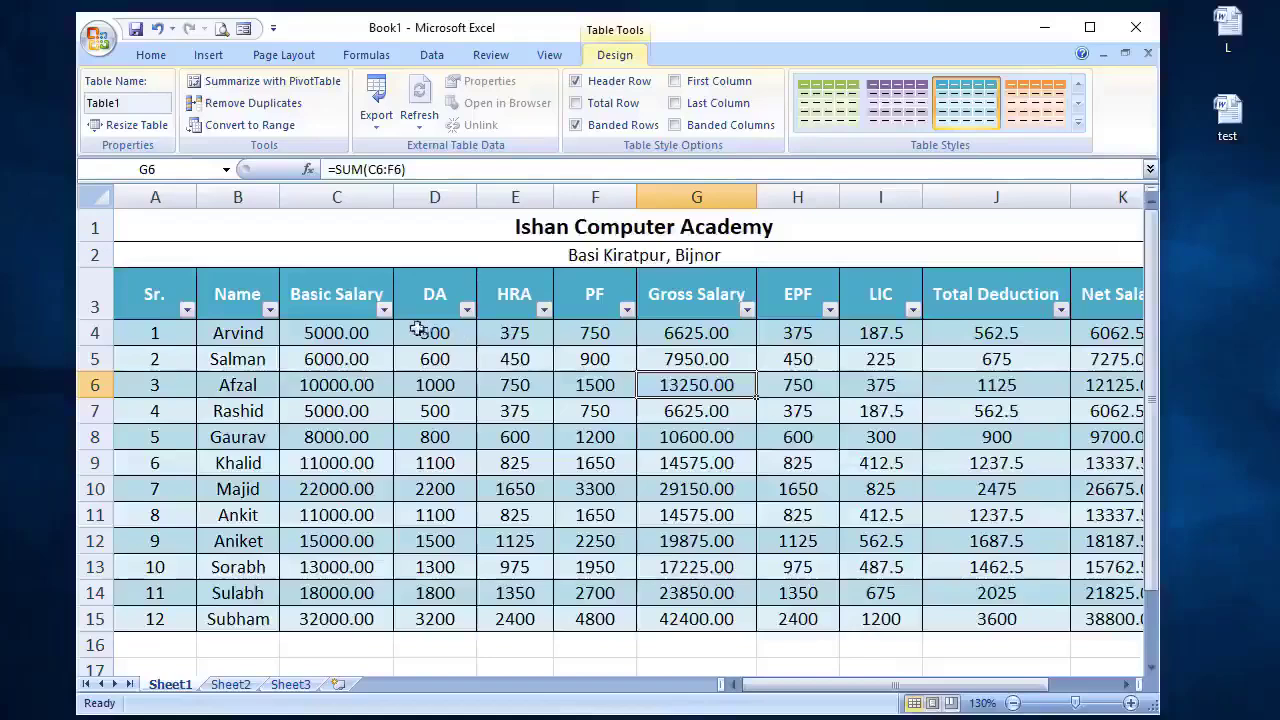
Filter the Name column to show only the employee with Sr. 5.
click(271, 311)
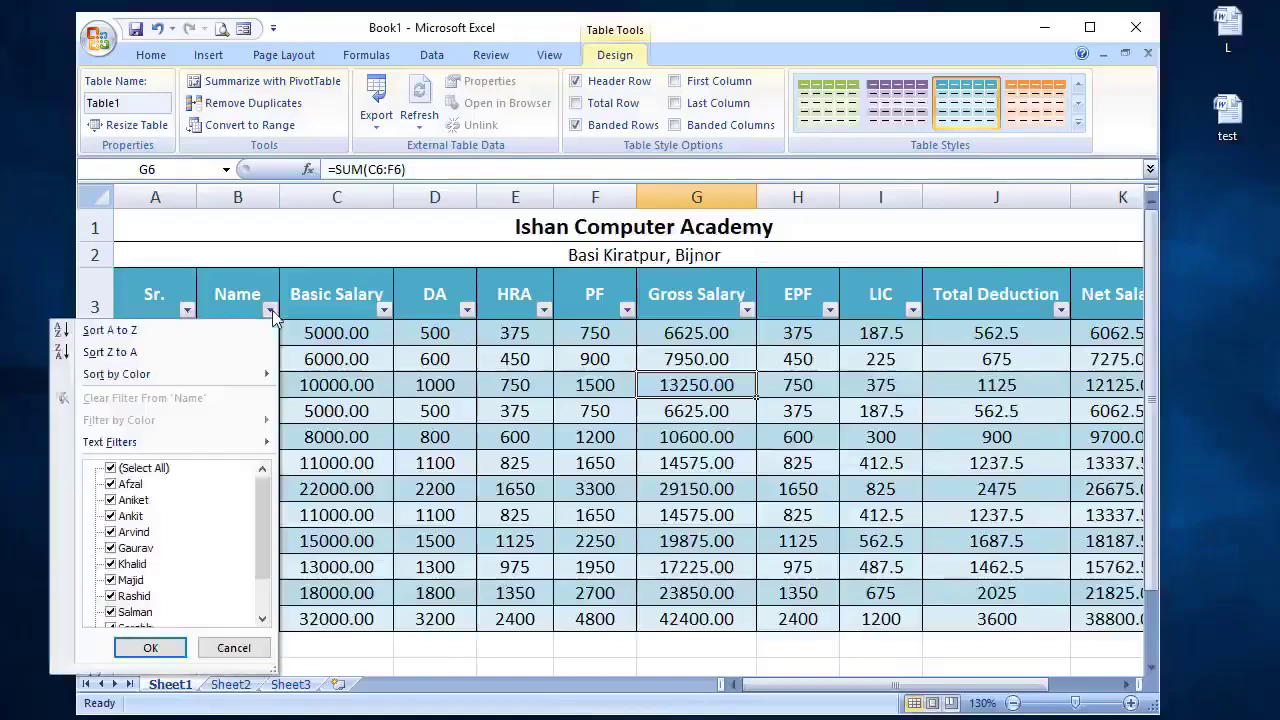
click(145, 469)
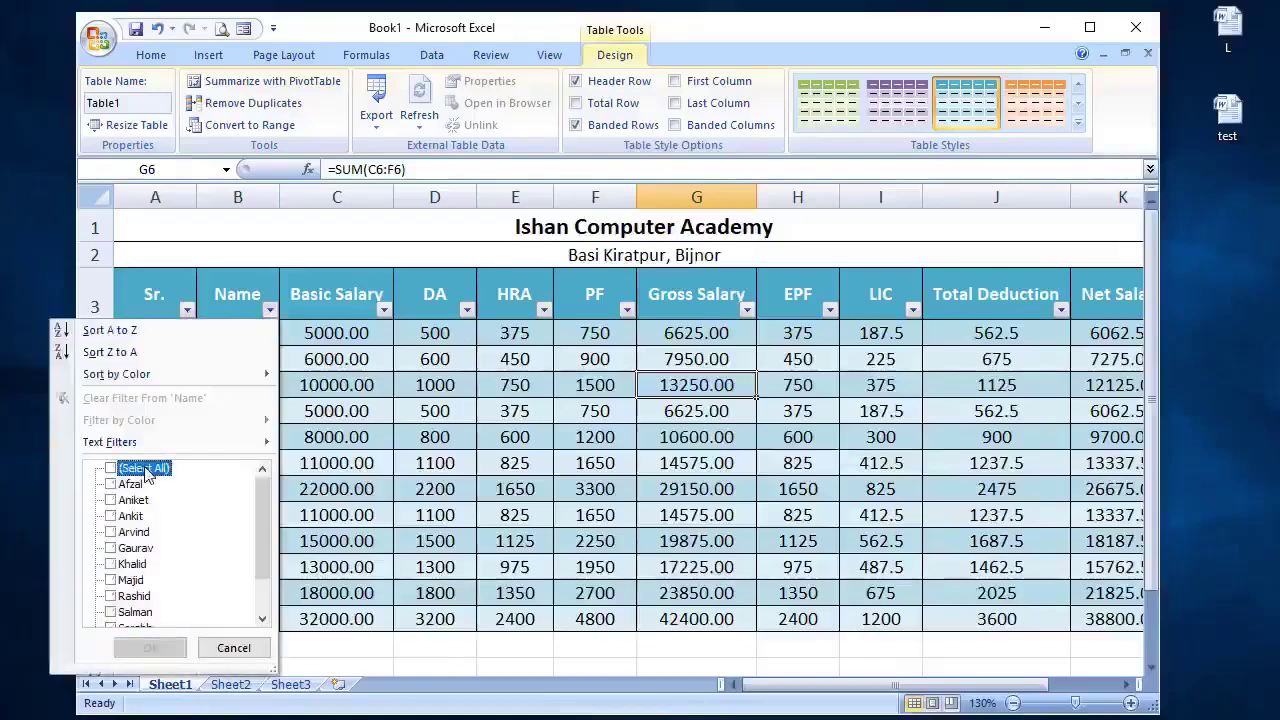
click(124, 550)
click(151, 648)
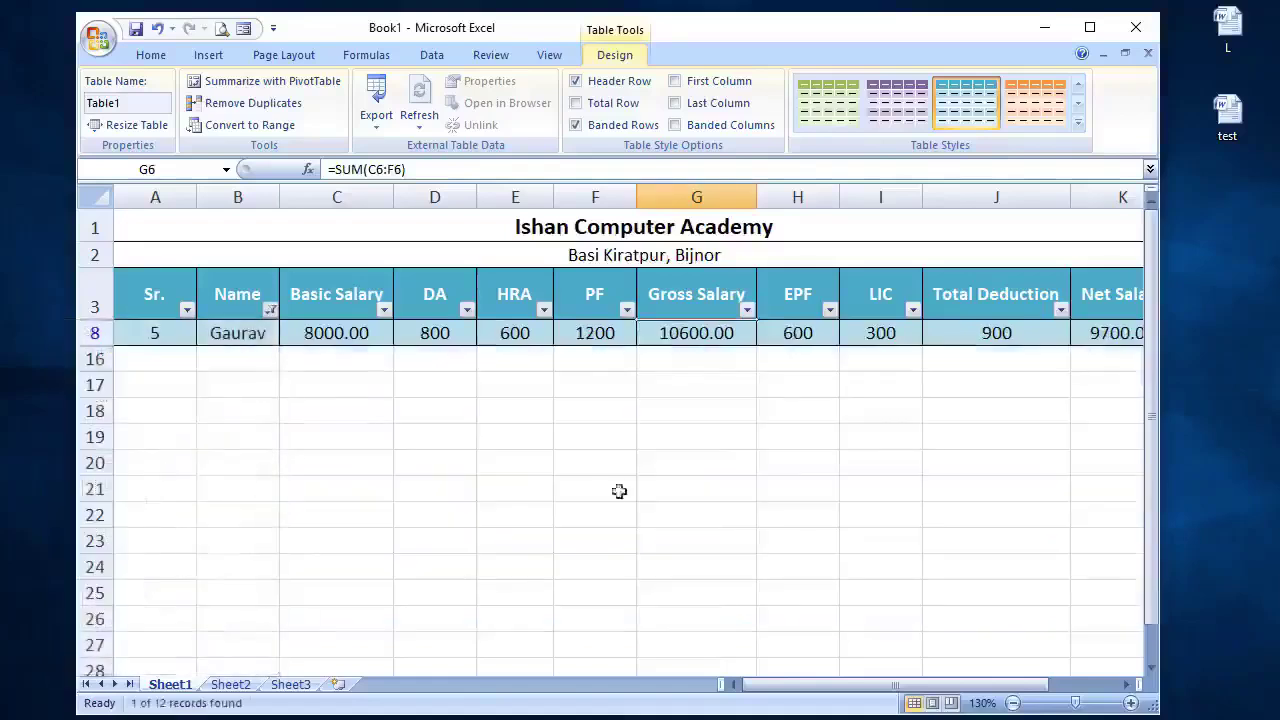
Reset the Name column filter to show all employees again.
click(366, 334)
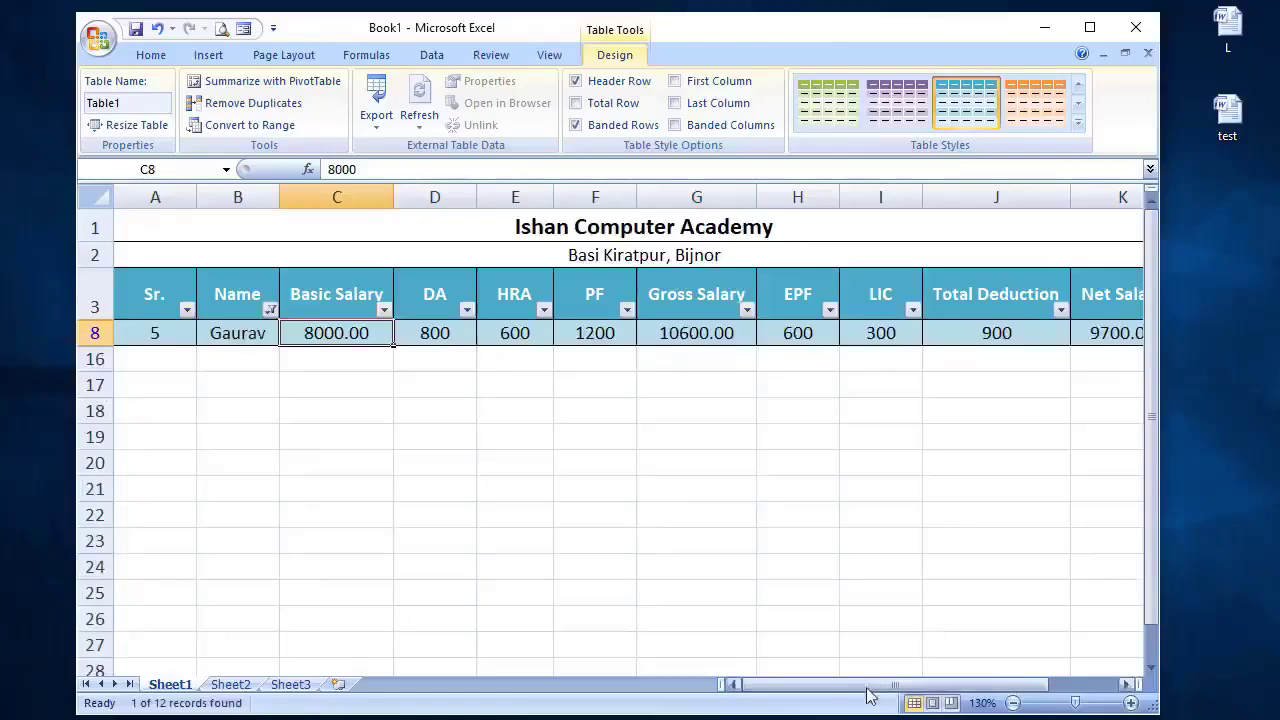
mouse_move(868, 690)
mouse_down()
mouse_move(920, 686)
mouse_move(868, 688)
mouse_up()
click(270, 309)
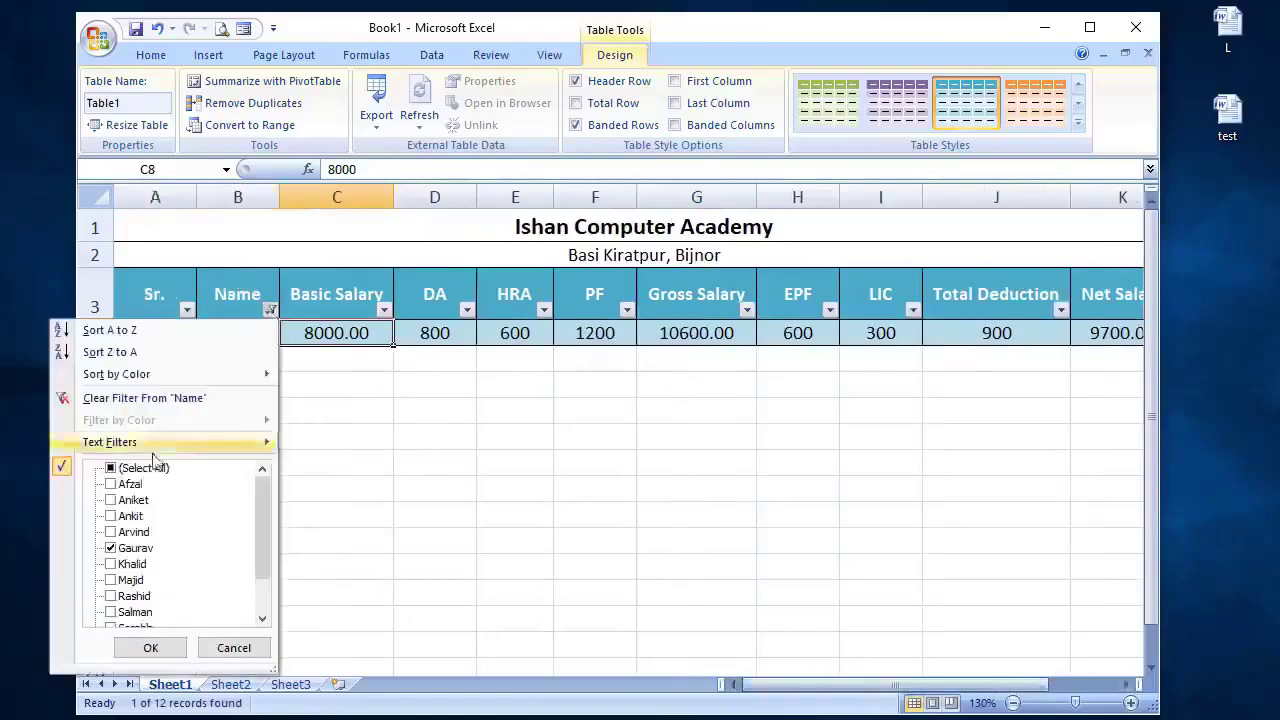
click(143, 467)
click(150, 648)
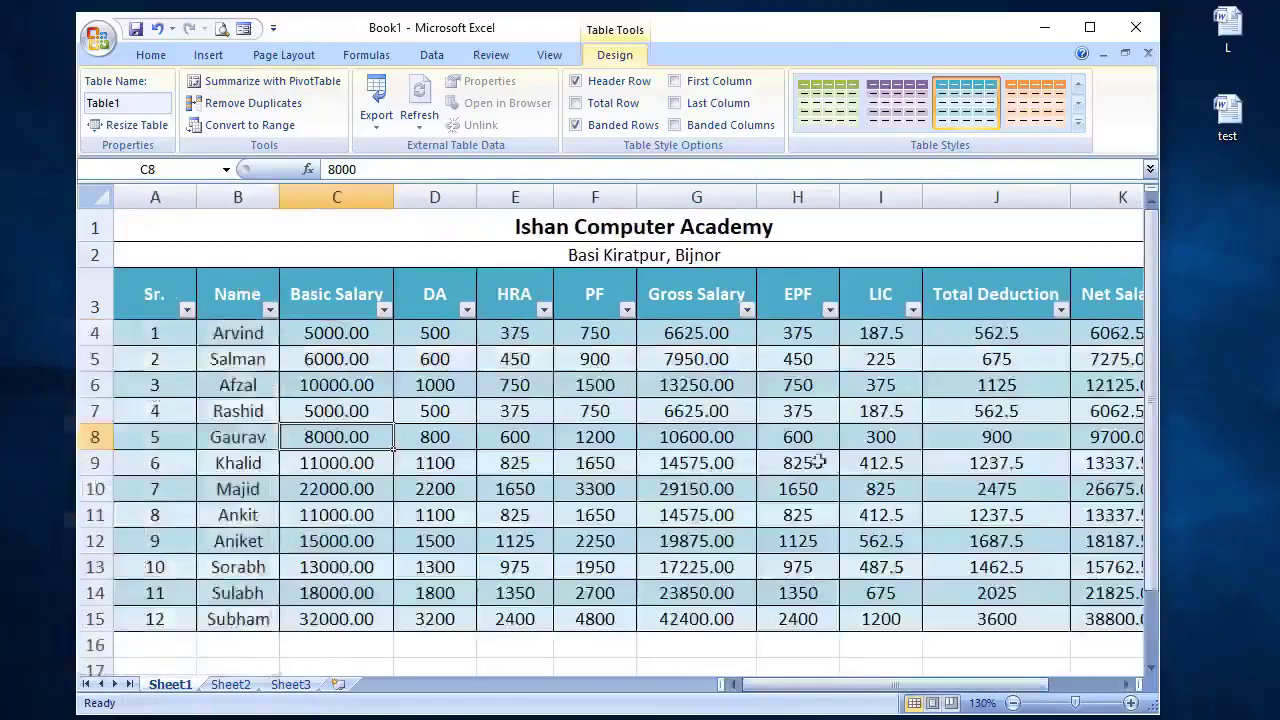